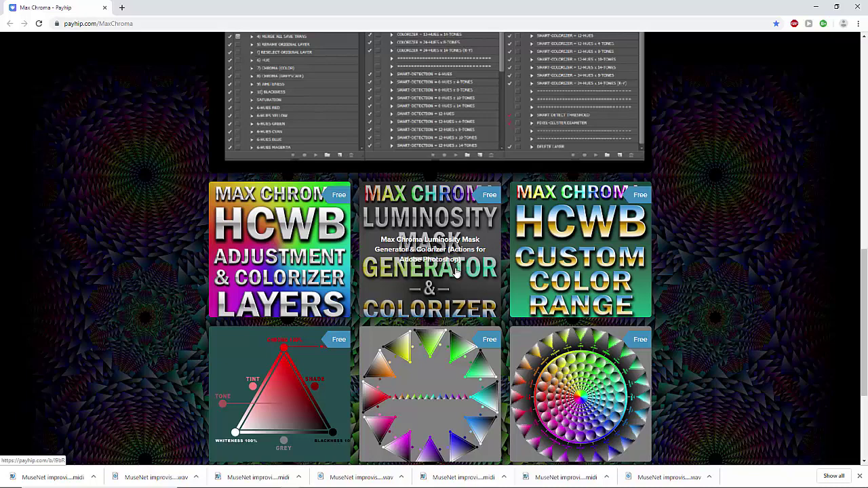
- Open the Max Chroma Luminosity Mask Generator & Colorizer product page from the Payhip store in a new tab and switch to it
right_click(444, 269)
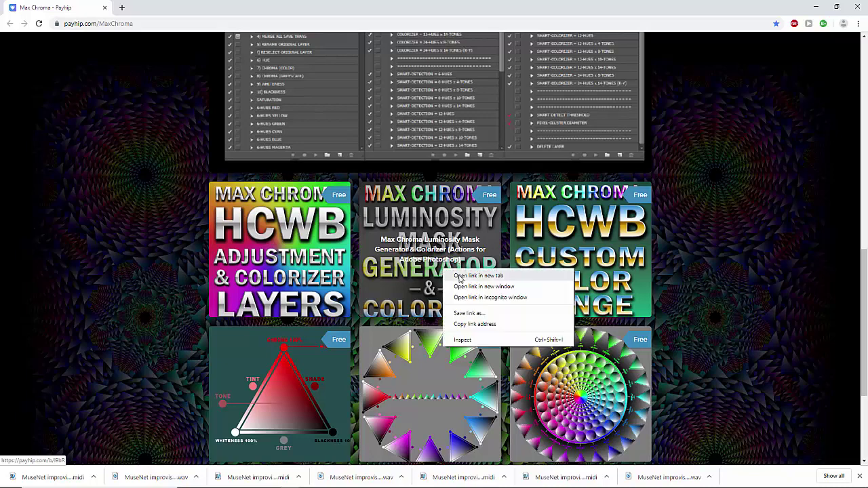
left_click(168, 207)
scroll(169, 207, "up", 3)
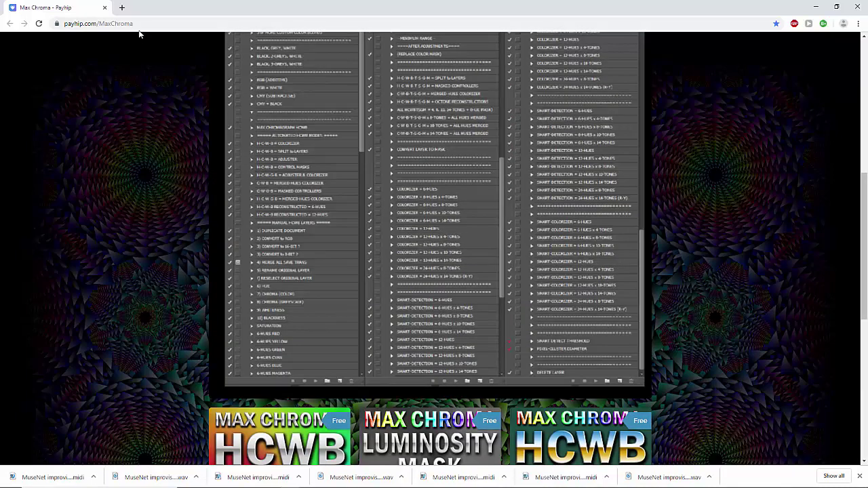
left_click_drag(134, 23, 60, 28)
scroll(153, 156, "down", 4)
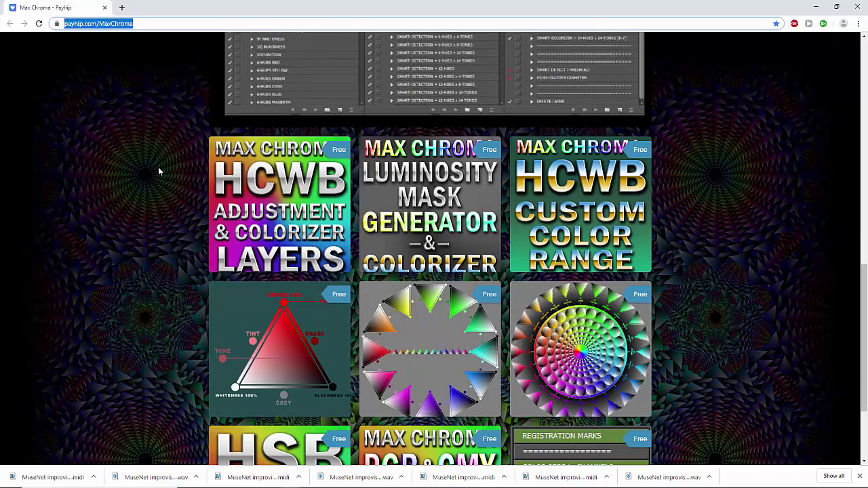
right_click(394, 170)
left_click(427, 178)
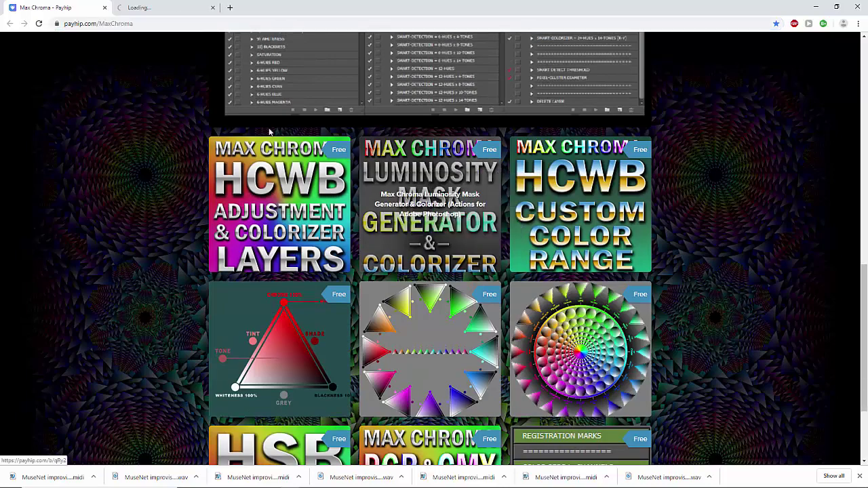
left_click(158, 8)
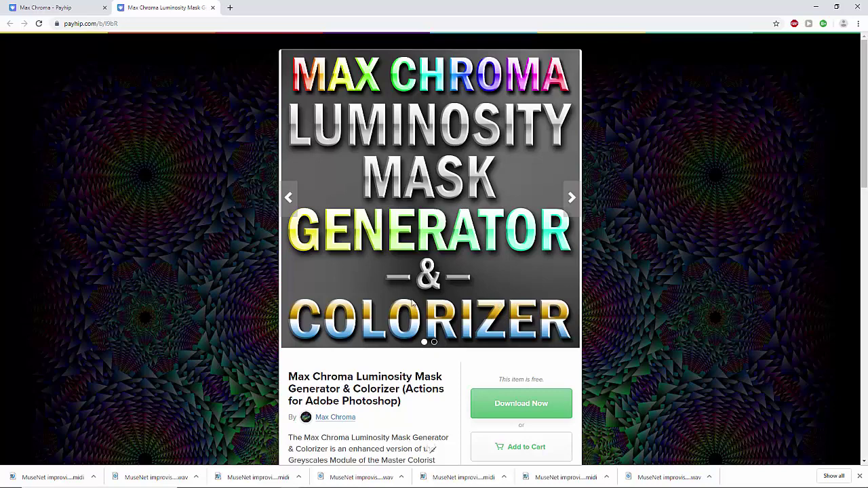
- View the free download form for the Luminosity Mask Generator & Colorizer and dismiss it without entering an email address
scroll(663, 228, "down", 1)
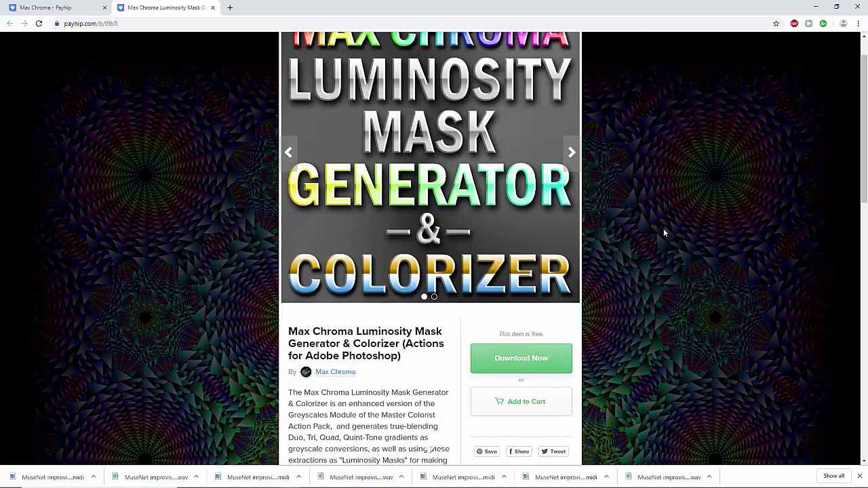
left_click(522, 360)
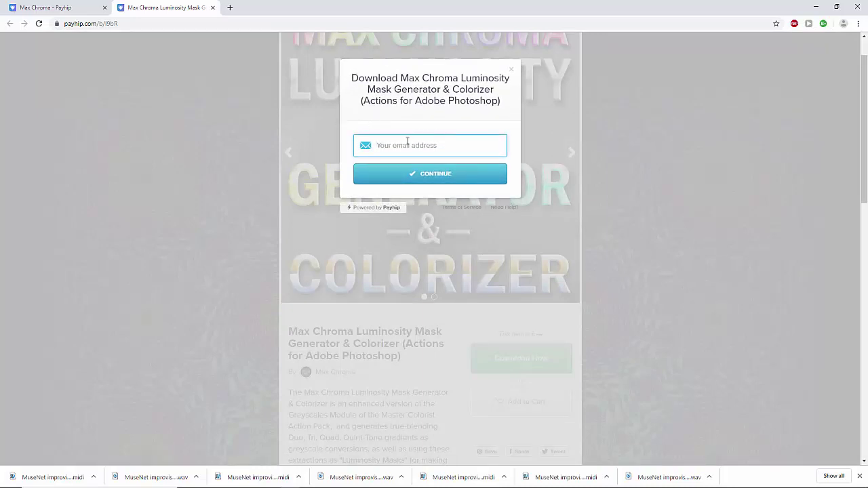
left_click(511, 70)
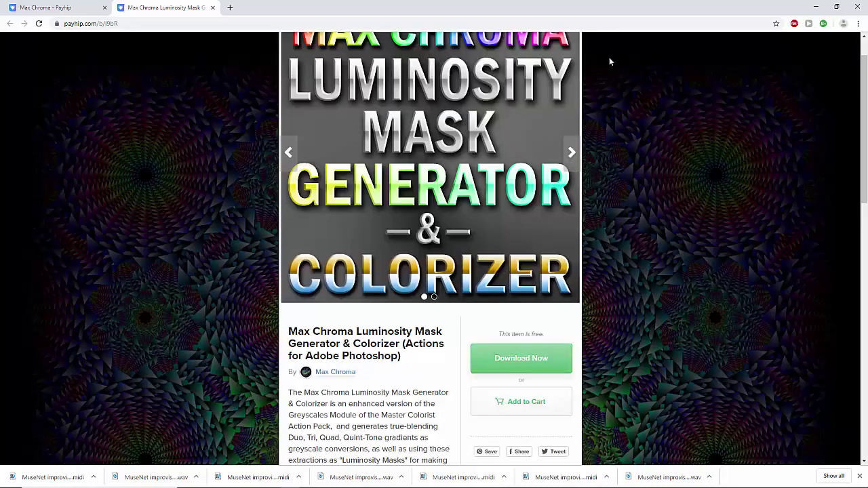
- Minimize the browser, bring up the Downloads folder in File Explorer and move its window closer to the desktop's centre
left_click(816, 7)
left_click(231, 480)
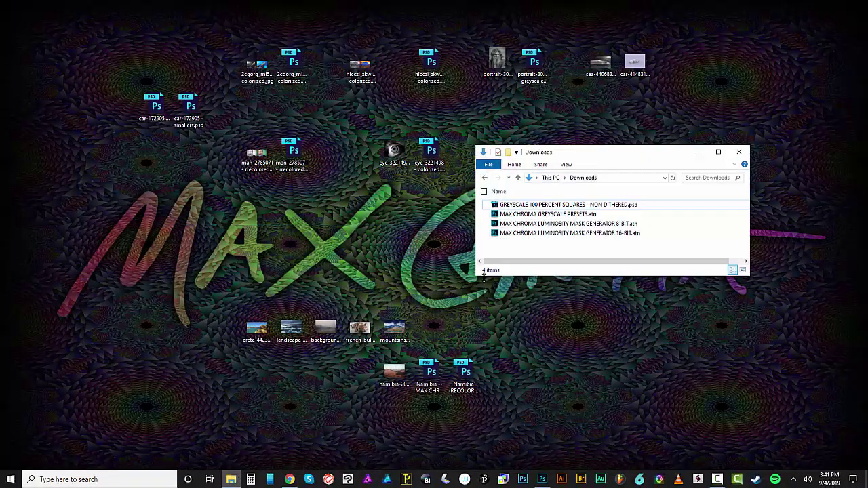
left_click_drag(597, 156, 550, 190)
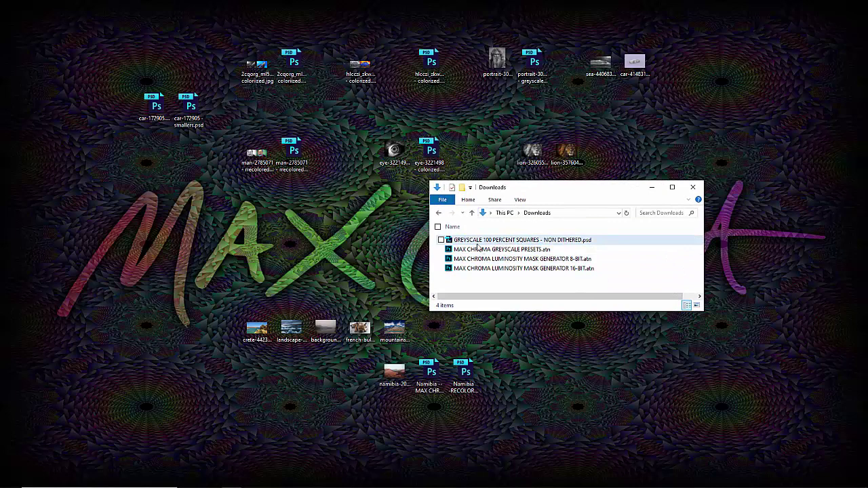
- Review the downloaded greyscale squares PSD, the greyscale presets and the 8-bit and 16-bit mask generator action files
left_click(505, 241)
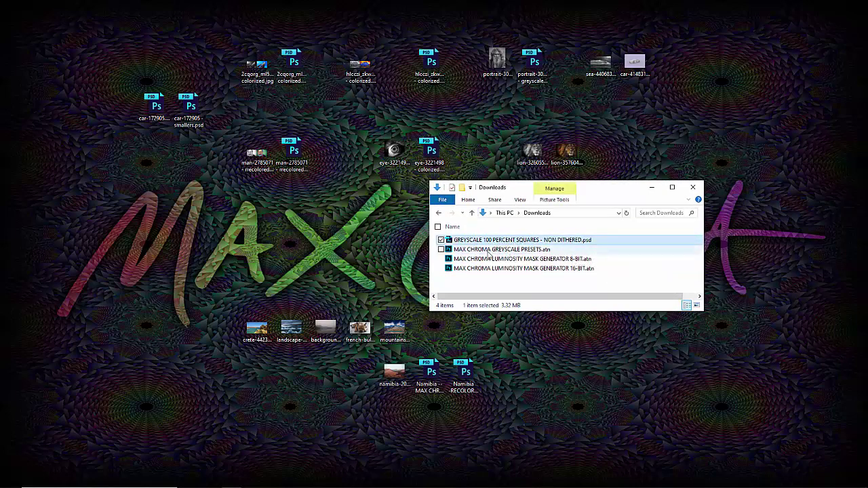
left_click(483, 253)
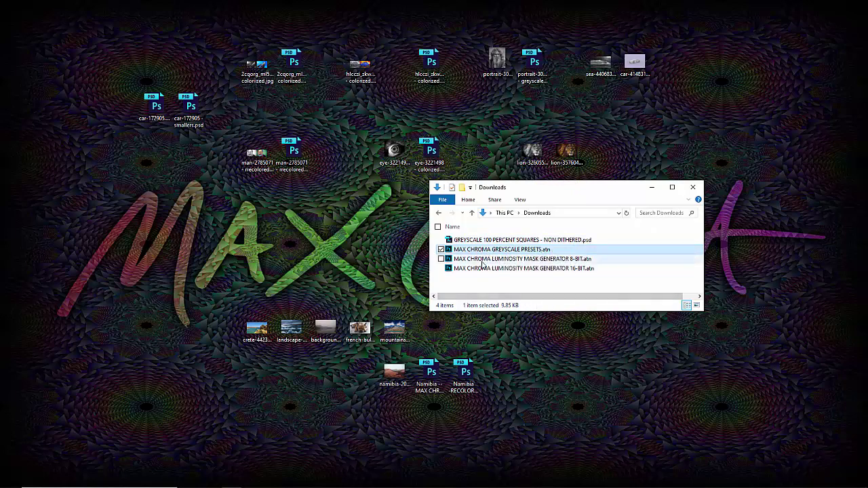
left_click(489, 262)
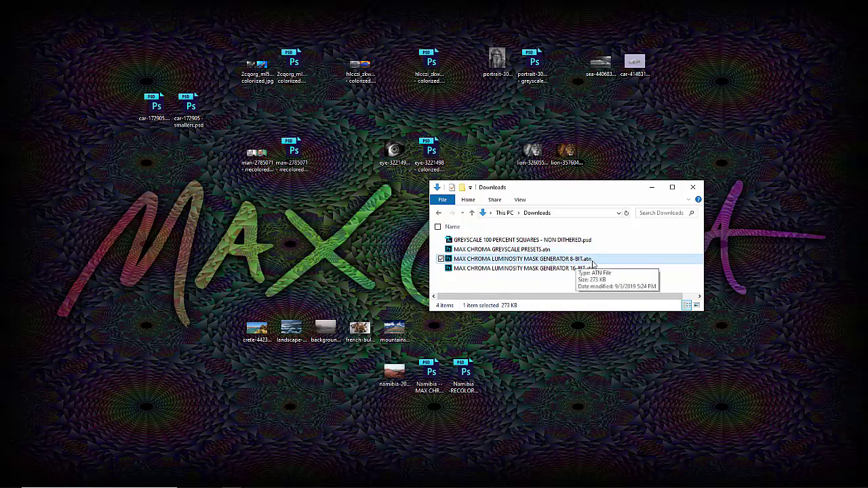
left_click(589, 270)
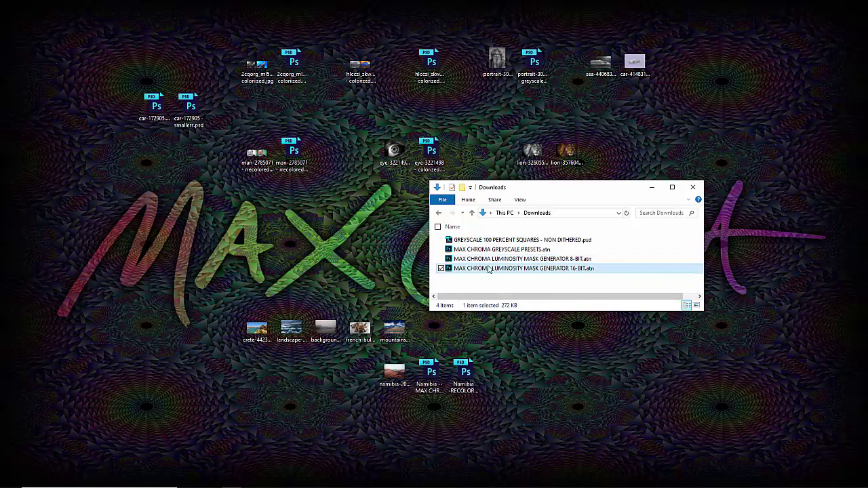
left_click(478, 261)
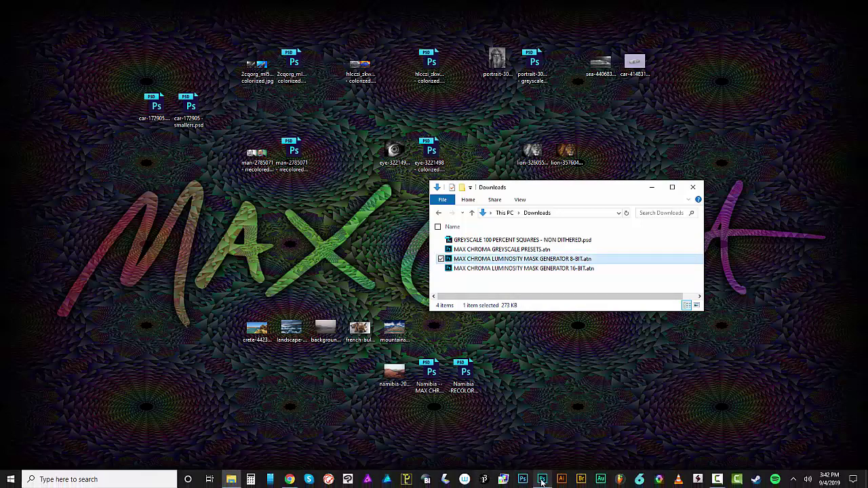
- Switch to Photoshop and move the floating Actions panel further into the empty workspace
left_click(542, 480)
left_click_drag(64, 80, 190, 112)
left_click(191, 5)
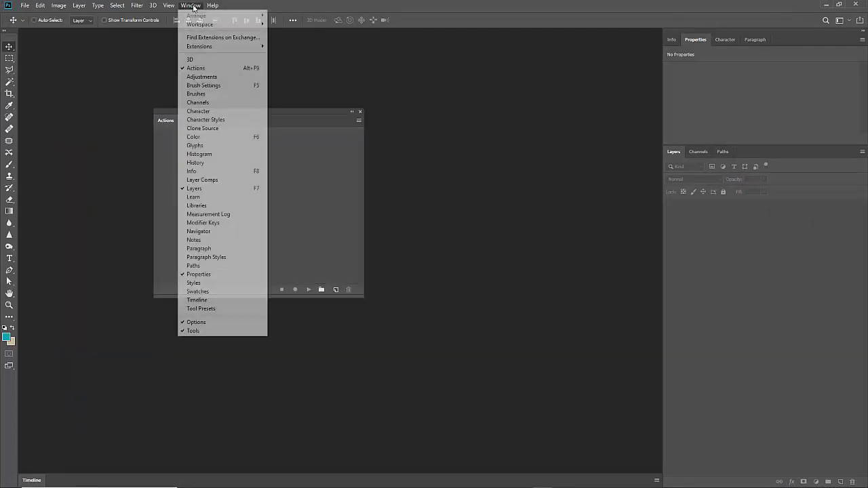
left_click(293, 110)
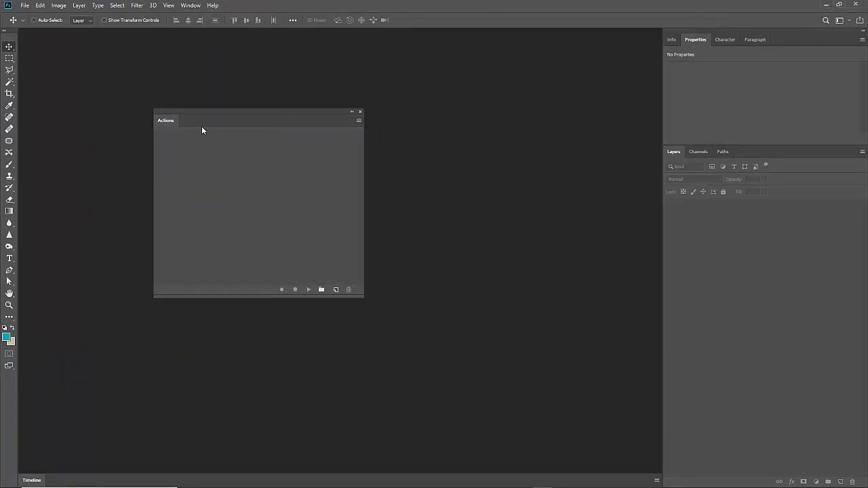
- Load MAX CHROMA LUMINOSITY MASK GENERATOR 8-BIT.atn and MAX CHROMA GREYSCALE PRESETS.atn from the Downloads folder into Photoshop
left_click(826, 5)
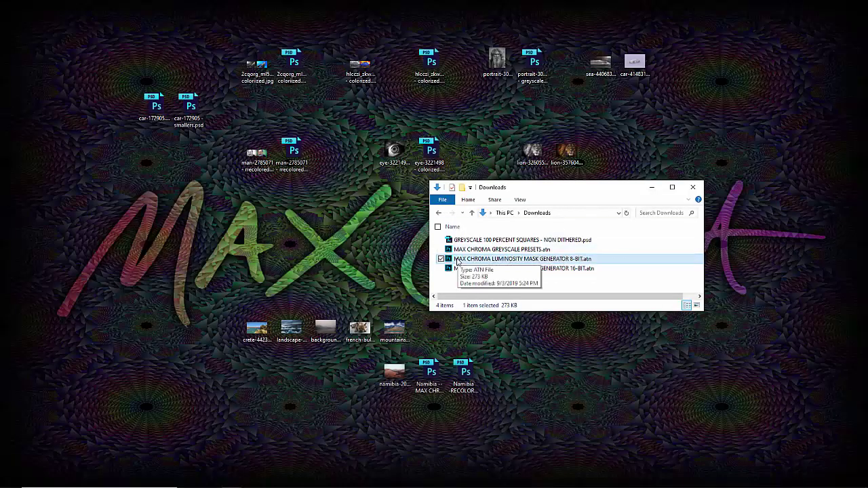
double_click(458, 262)
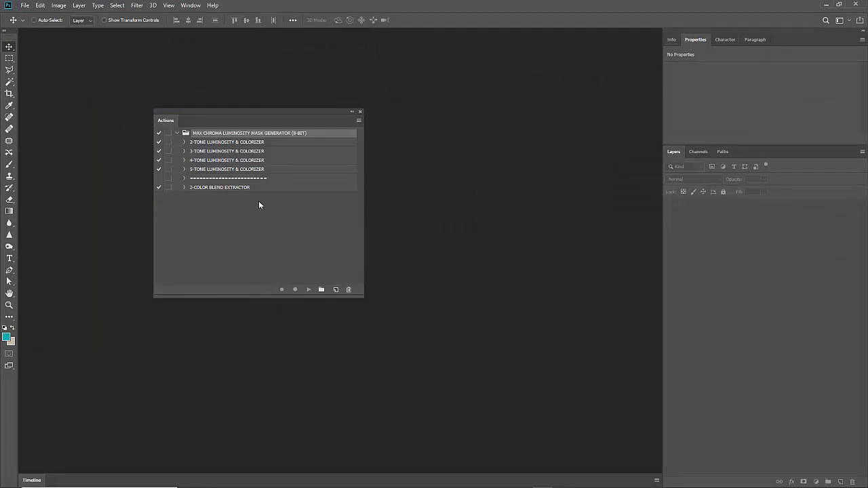
left_click(826, 4)
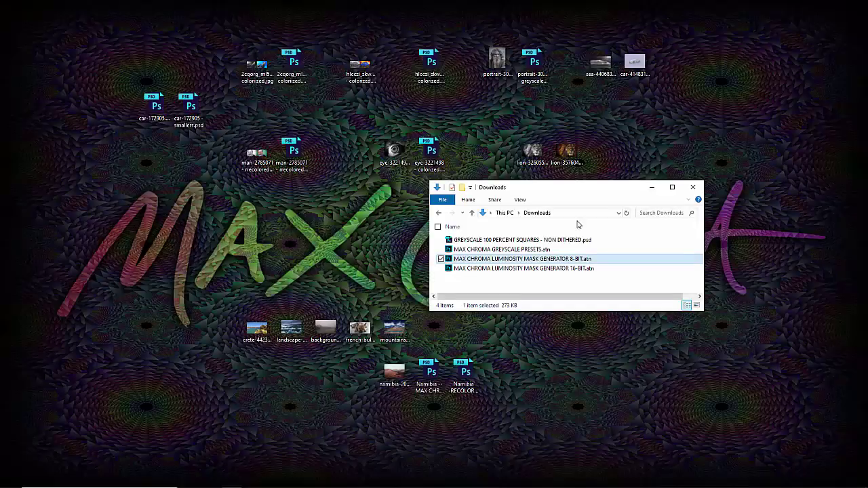
left_click(497, 250)
double_click(451, 250)
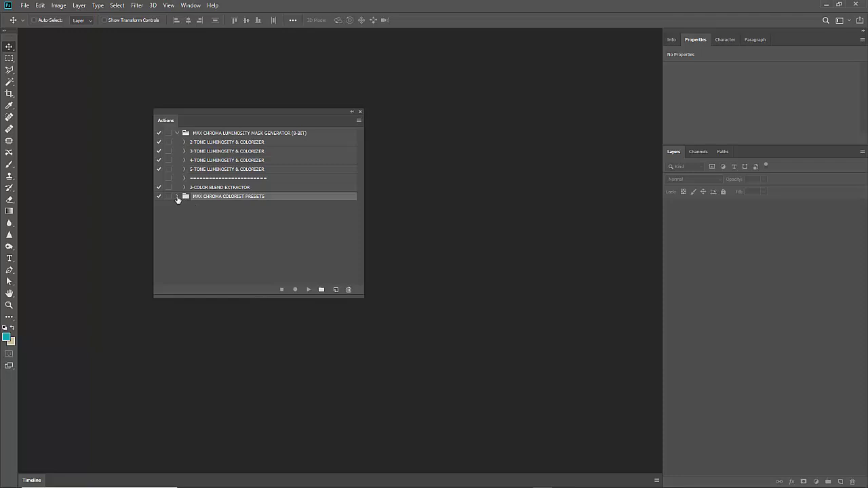
- Expand the MAX CHROMA COLORIST PRESETS action set to review its 3-grey presets, and collapse it again
left_click(177, 198)
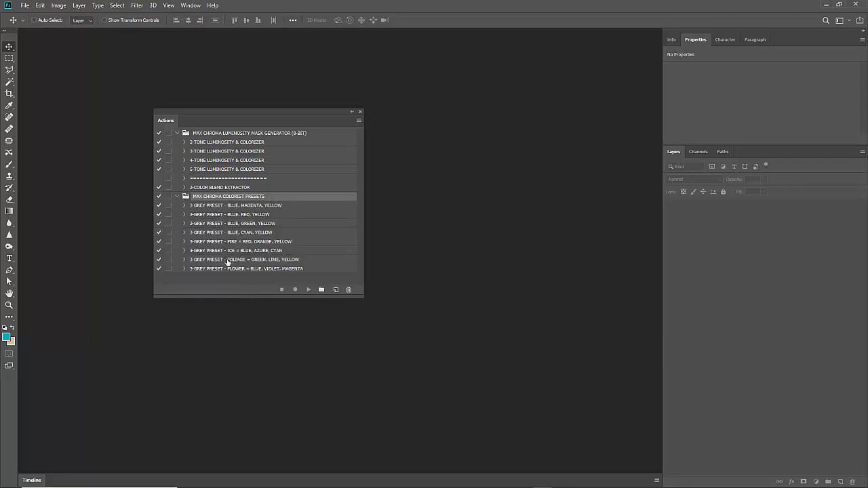
left_click(228, 168)
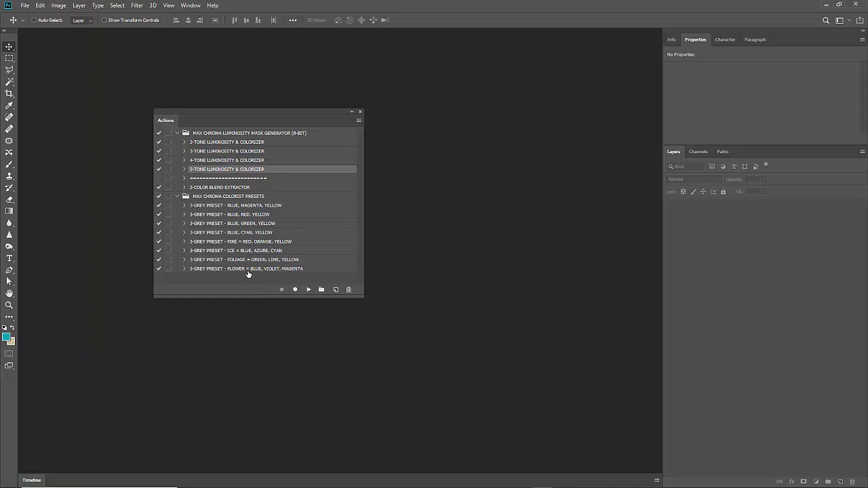
left_click(177, 197)
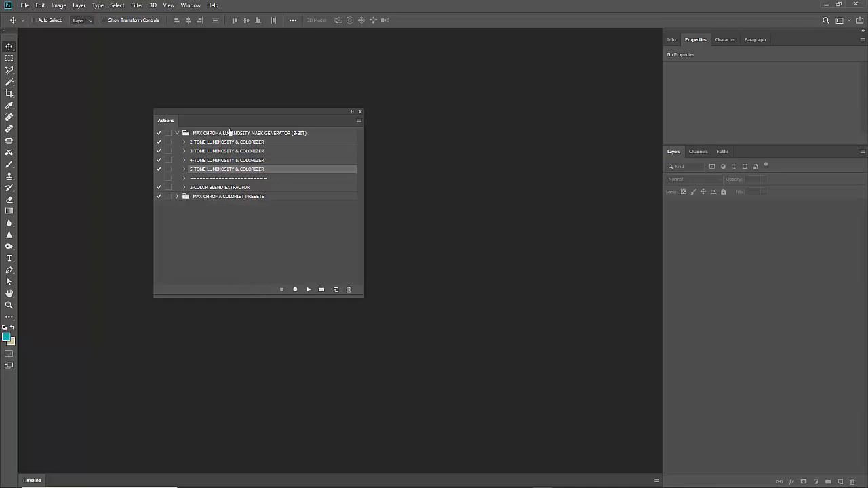
- Open GREYSCALE 100 PERCENT SQUARES - NON DITHERED.psd from Downloads and shrink and move the Actions panel off the image
left_click_drag(242, 113, 176, 109)
left_click(826, 5)
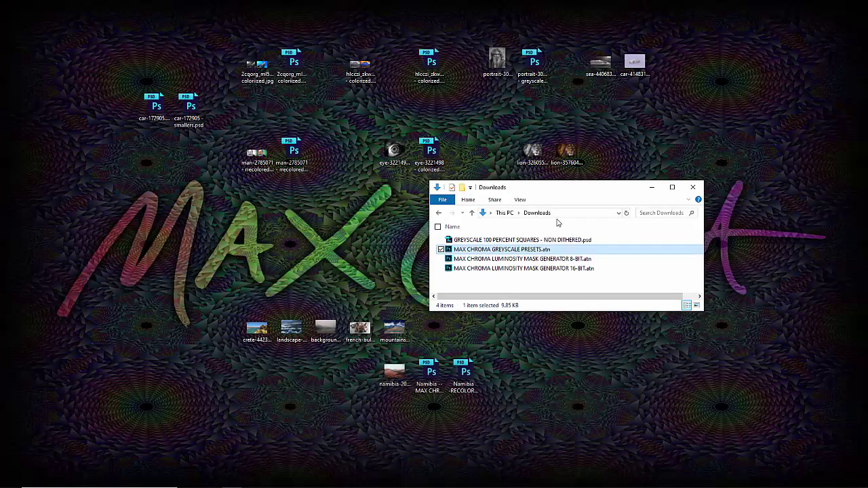
left_click(497, 260)
left_click(464, 241)
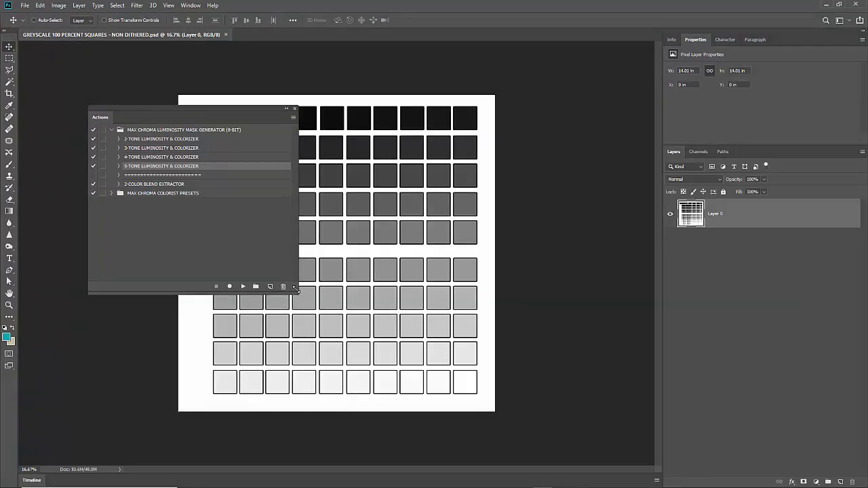
left_click_drag(295, 287, 293, 234)
left_click_drag(240, 108, 100, 109)
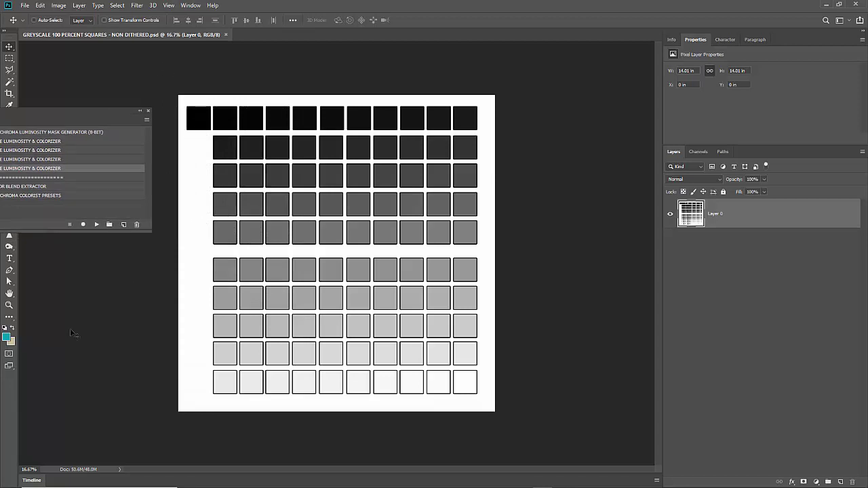
- Sample several squares from black to white with the foreground Color Picker to inspect their brightness and RGB values, and cancel it
left_click(6, 338)
left_click(201, 114)
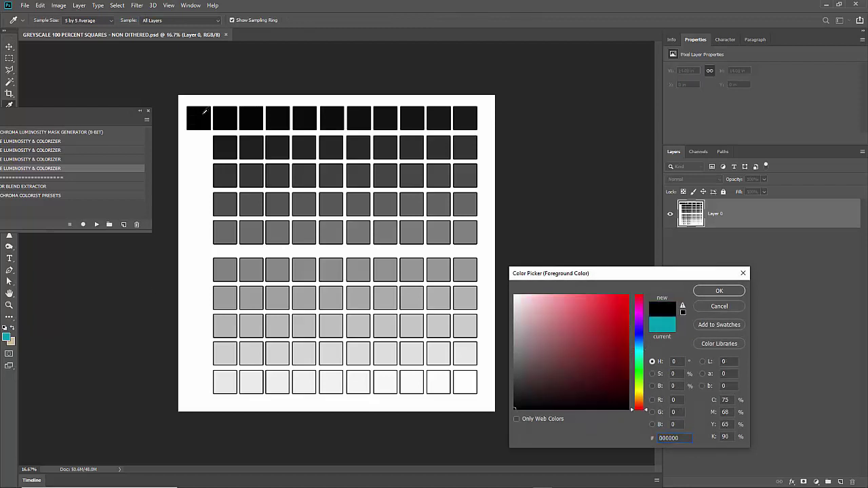
left_click(233, 114)
left_click(680, 387)
left_click(670, 400)
left_click(308, 112)
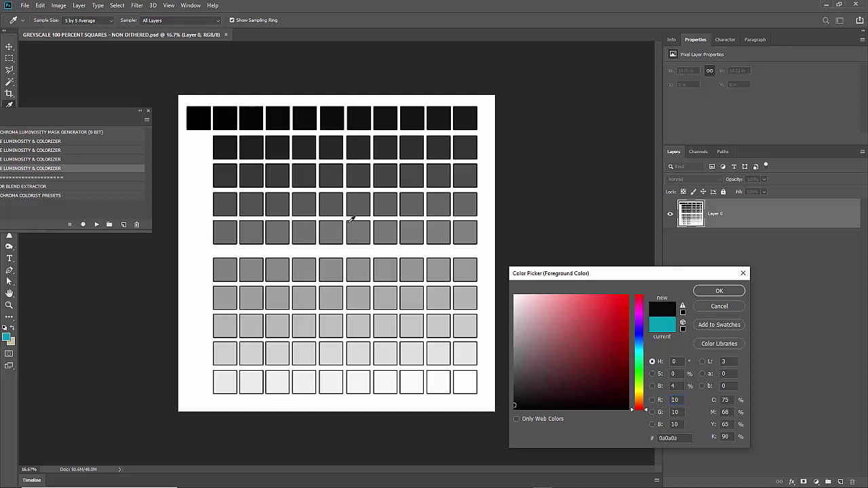
left_click(472, 401)
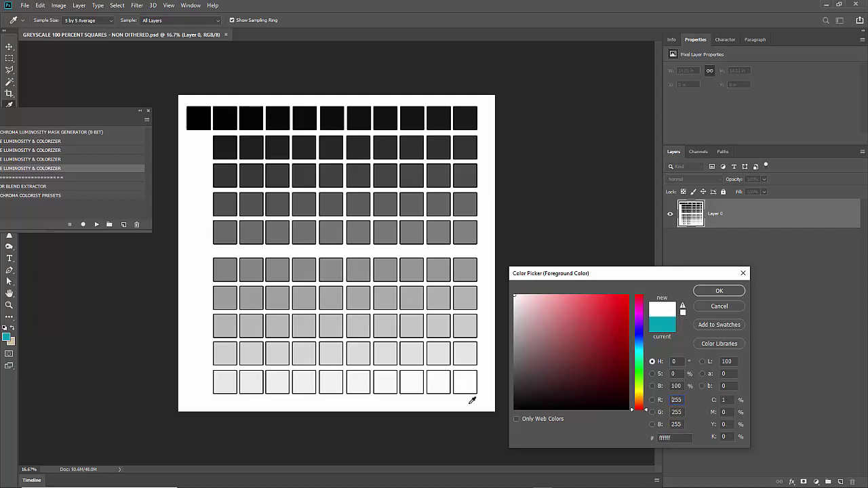
left_click(654, 386)
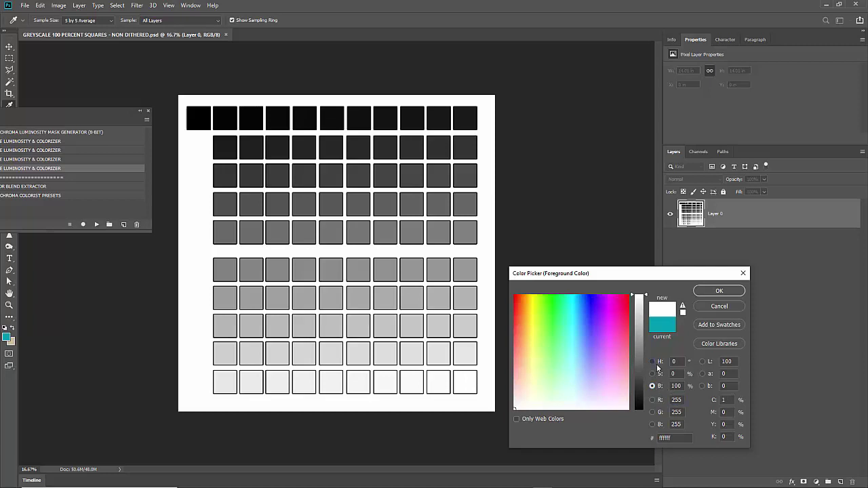
left_click(652, 361)
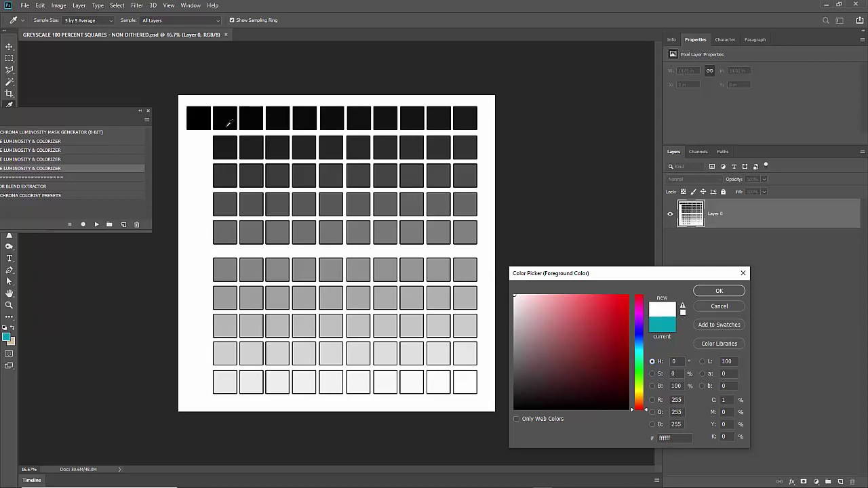
left_click(719, 306)
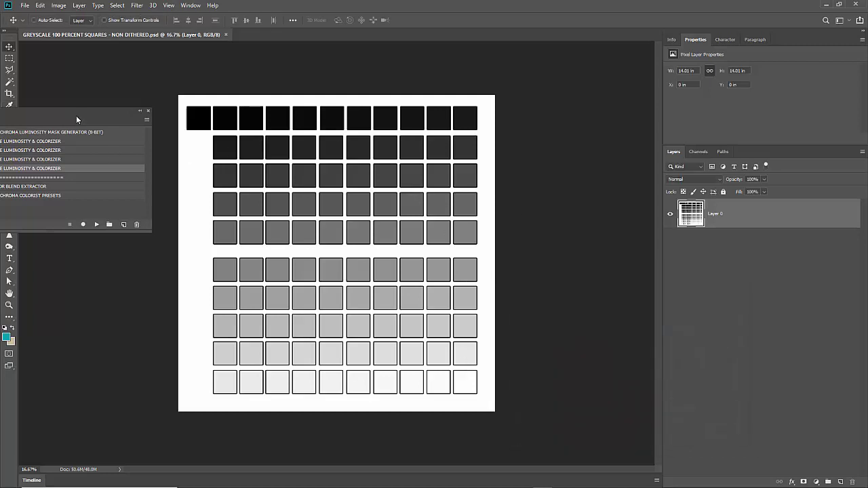
- Bring the Actions panel fully back into view, make it narrower and place it beside the tools near the image's upper corner
left_click_drag(76, 119, 160, 177)
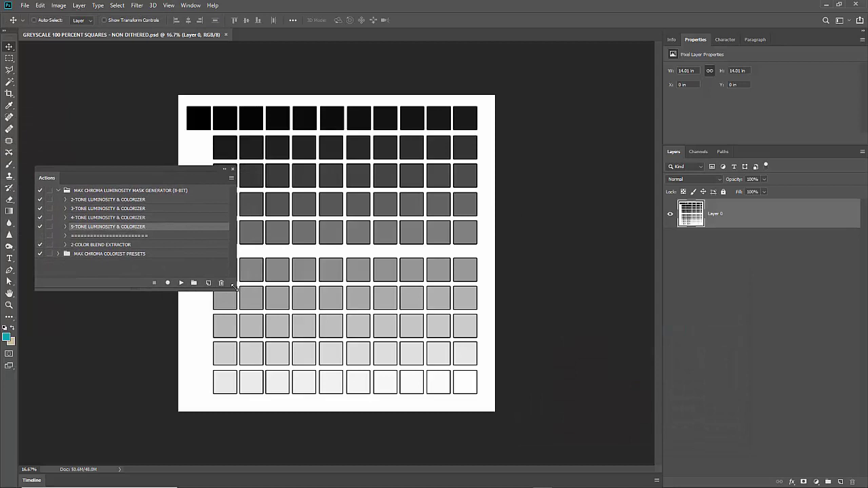
left_click_drag(235, 288, 217, 280)
left_click_drag(172, 167, 156, 62)
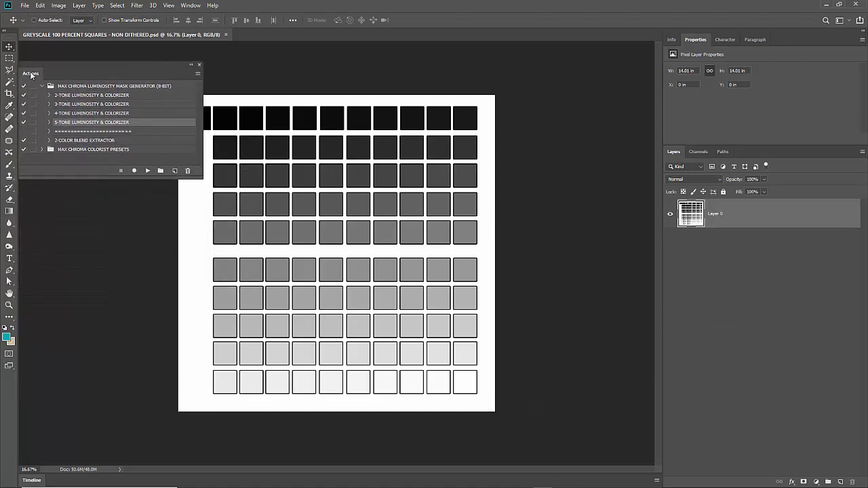
- Dock the Actions panel beside the tools and select the 2-TONE LUMINOSITY & COLORIZER action
left_click_drag(30, 71, 22, 57)
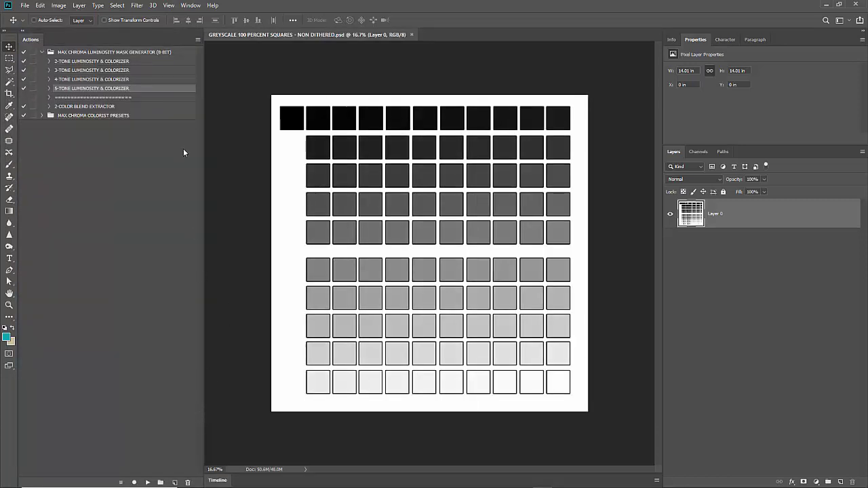
left_click(167, 52)
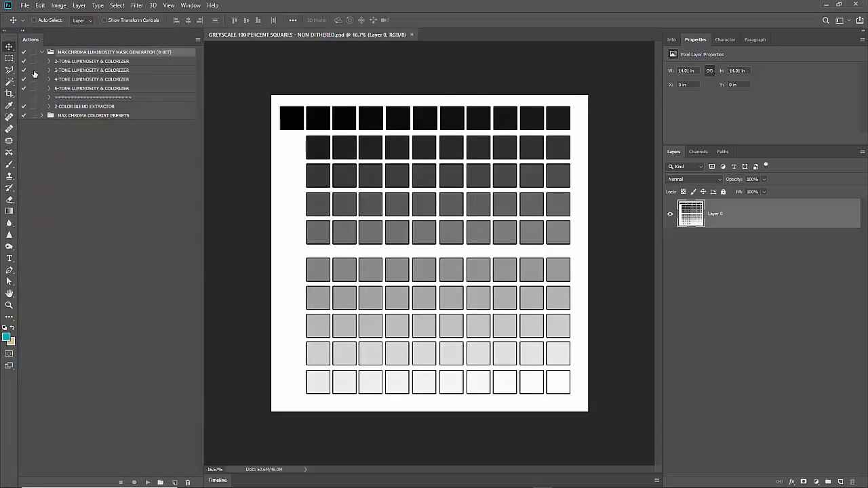
left_click(124, 63)
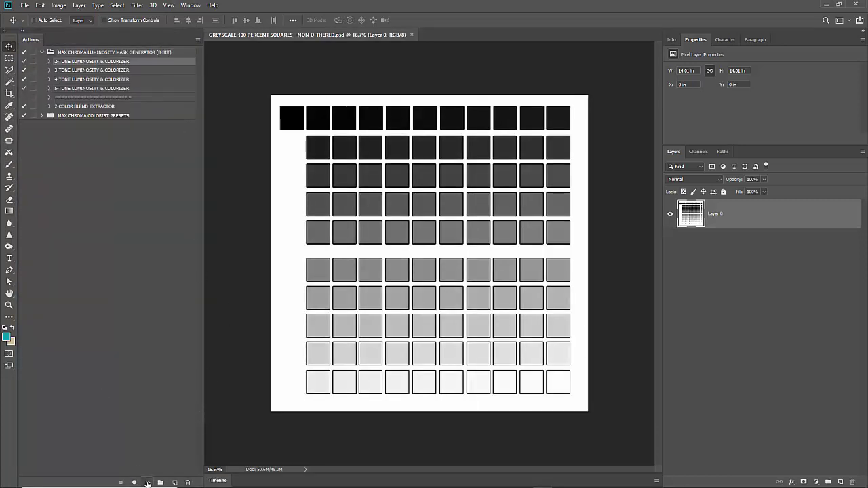
- Show the Actions panel in Button Mode as a single narrow column and run the 2-TONE LUMINOSITY & COLORIZER action
left_click(197, 40)
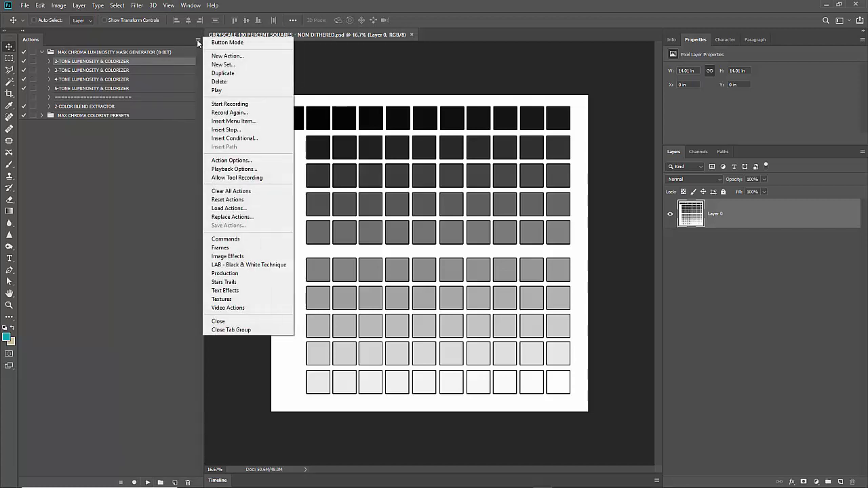
left_click(216, 43)
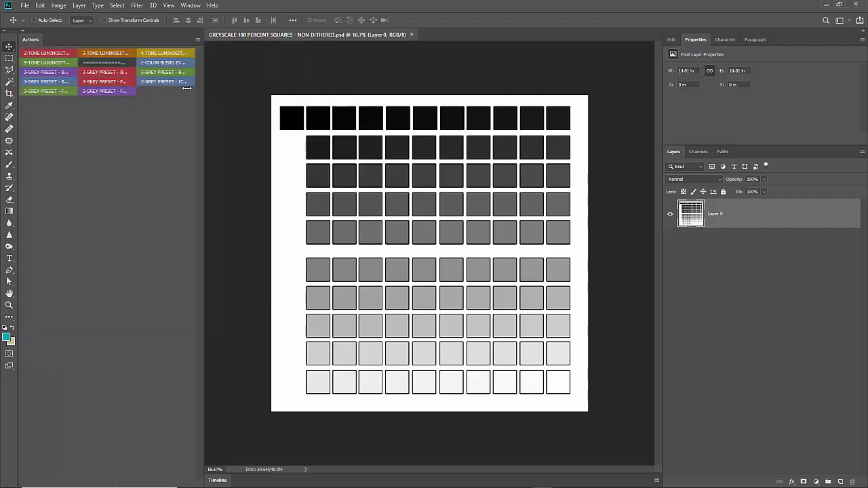
left_click_drag(186, 88, 105, 108)
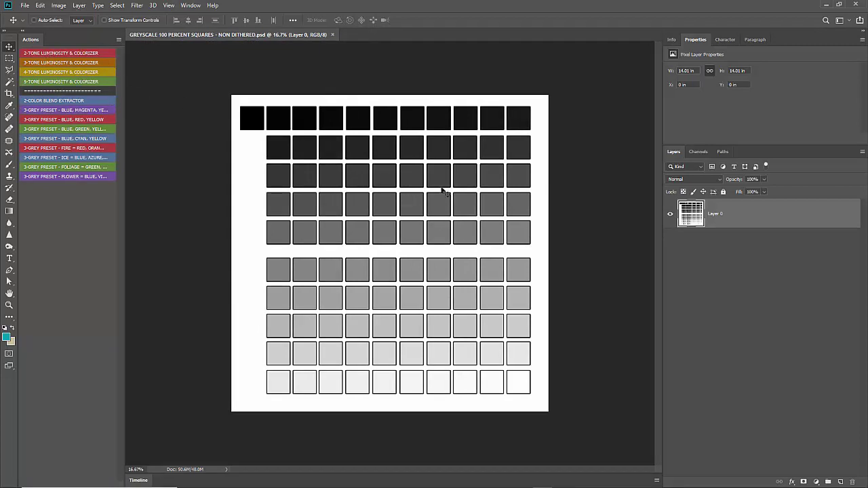
left_click(54, 56)
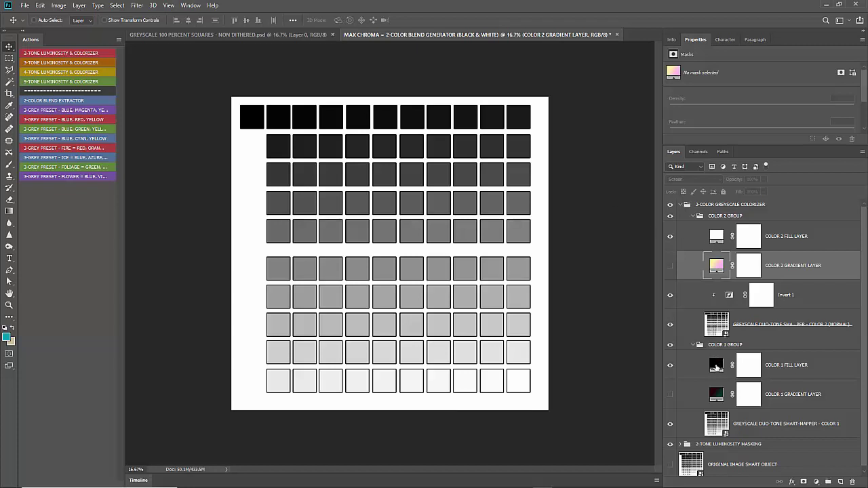
left_click(717, 367)
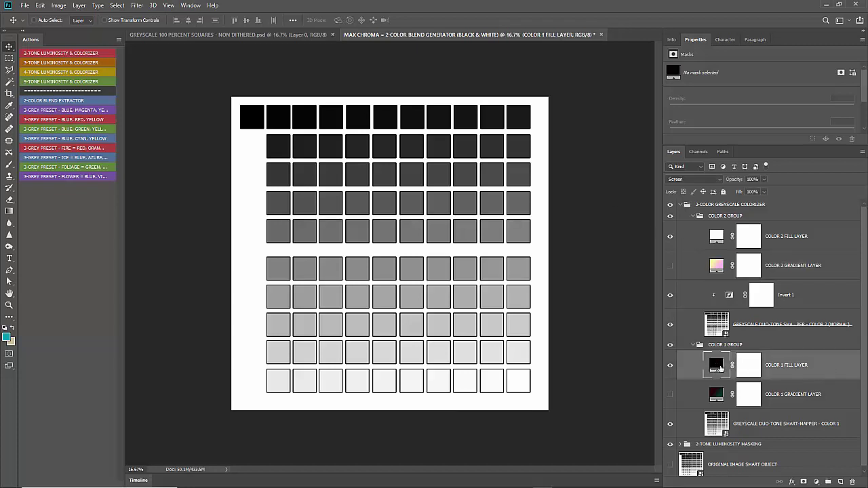
double_click(719, 368)
left_click_drag(571, 395, 599, 349)
left_click(718, 306)
- Change the color of COLOR 2 FILL LAYER to pure red, ff0000
left_click(782, 238)
double_click(716, 236)
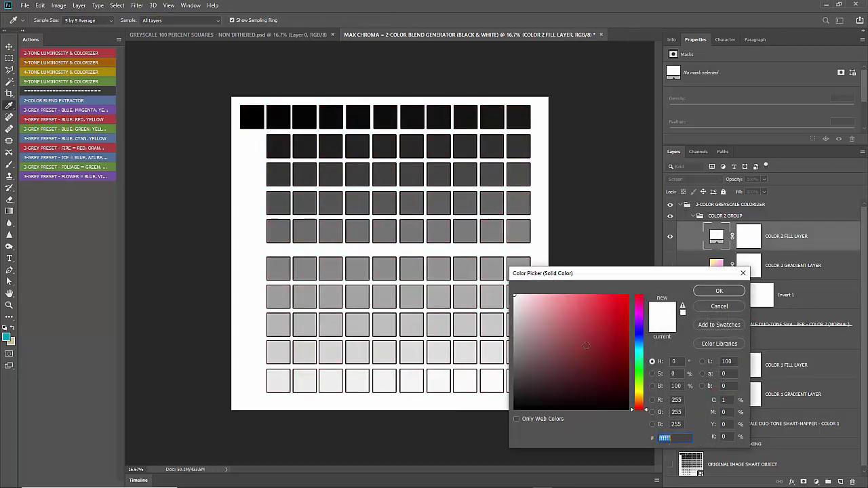
left_click(535, 305)
mouse_move(535, 305)
left_mouse_down()
mouse_move(560, 291)
mouse_move(629, 294)
left_mouse_up()
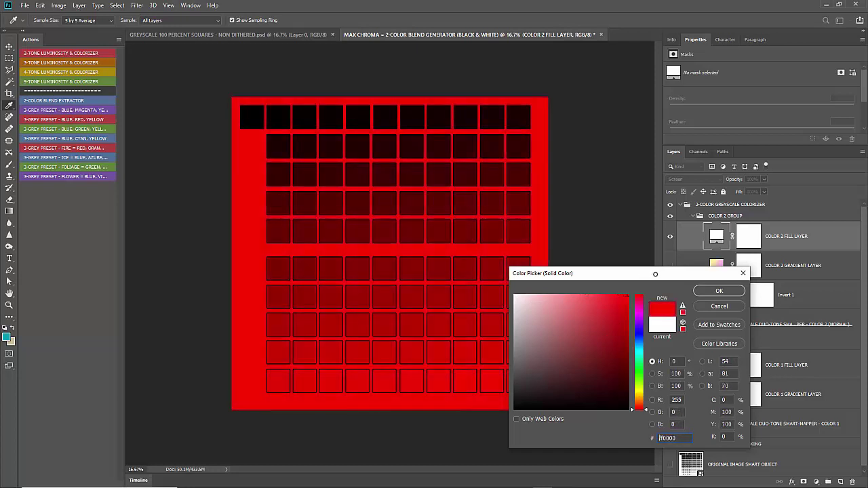
left_click(719, 290)
- Try dark red 6e0000 and blue 093de6 as the color of COLOR 1 FILL LAYER
double_click(716, 365)
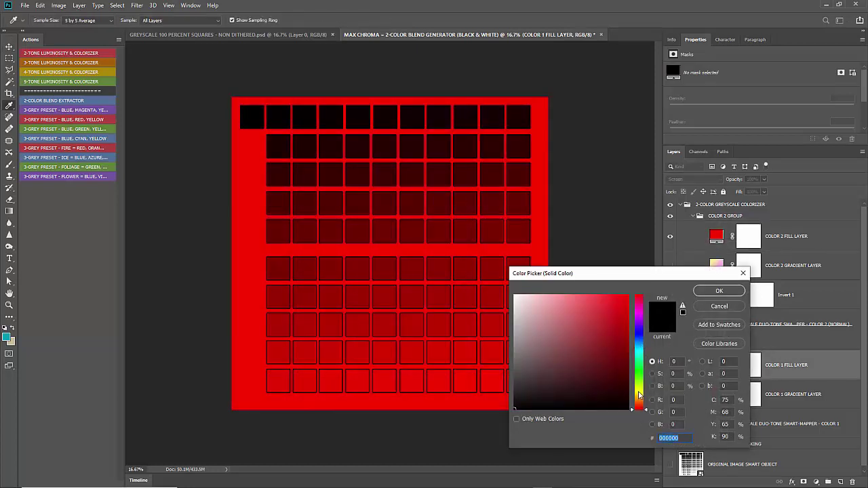
left_click_drag(607, 384, 638, 360)
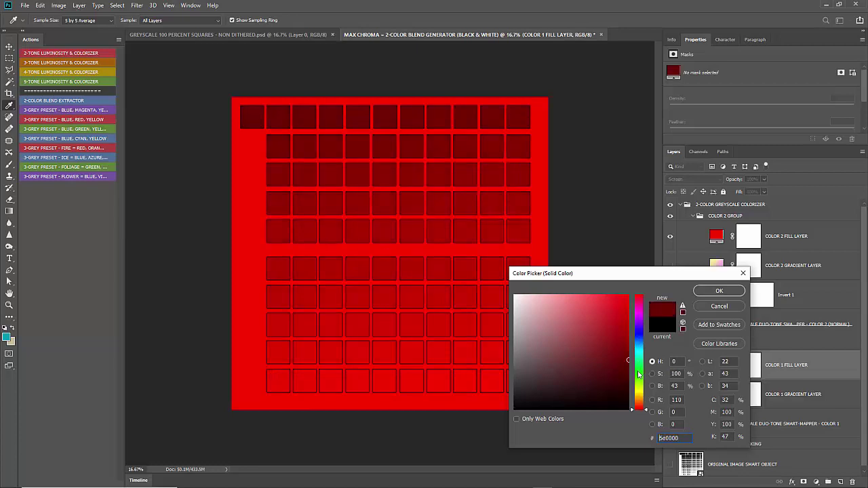
left_click(639, 370)
left_click(636, 337)
left_click_drag(617, 323, 625, 306)
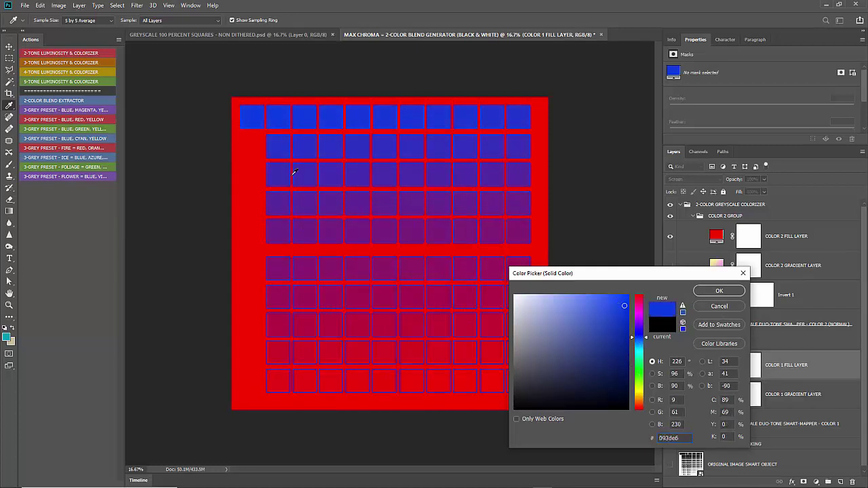
left_click(720, 307)
- Try white, ffffff, as the color of COLOR 2 FILL LAYER
double_click(716, 236)
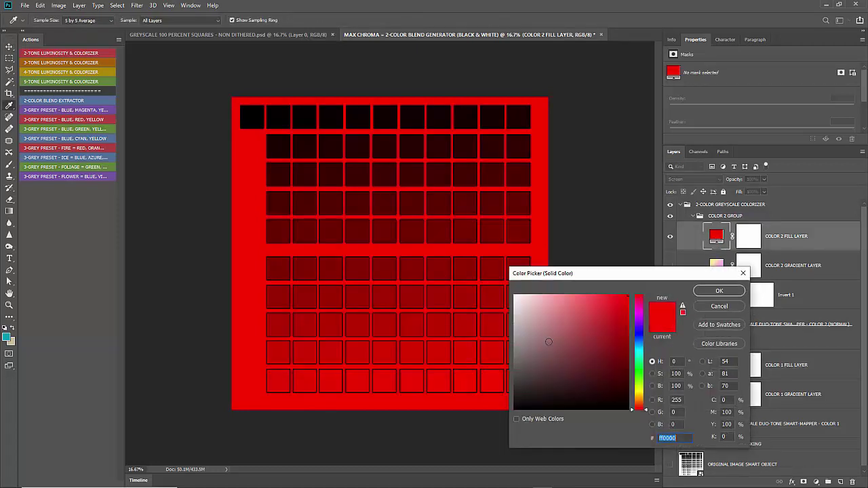
type("ffffff")
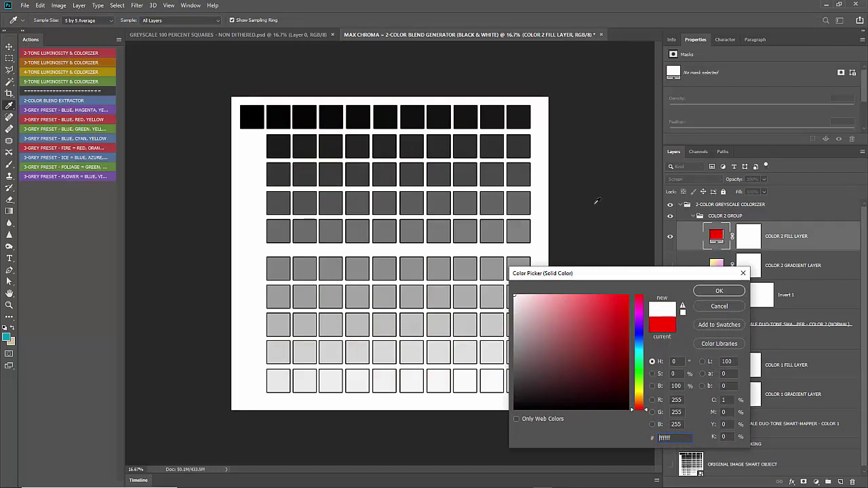
left_click(743, 274)
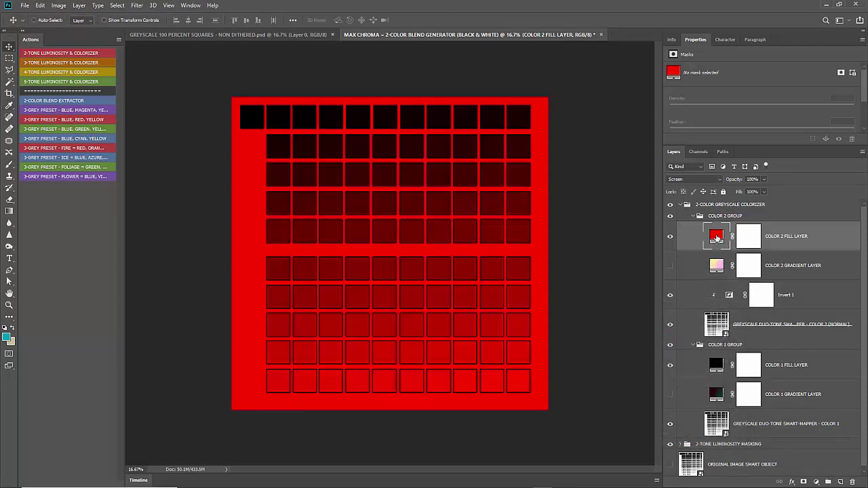
- Hide the COLOR 1 and COLOR 2 fill layers and show the COLOR 1 and COLOR 2 gradient layers instead
left_click(671, 239)
left_click(669, 363)
left_click(671, 398)
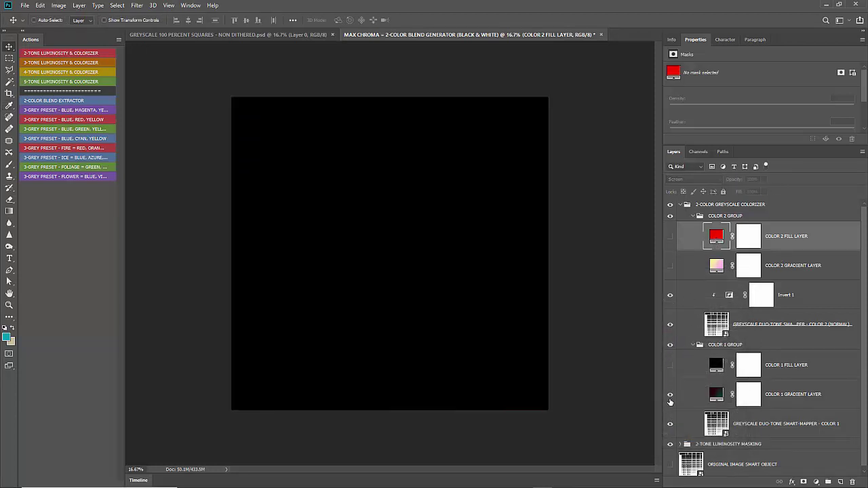
left_click(671, 266)
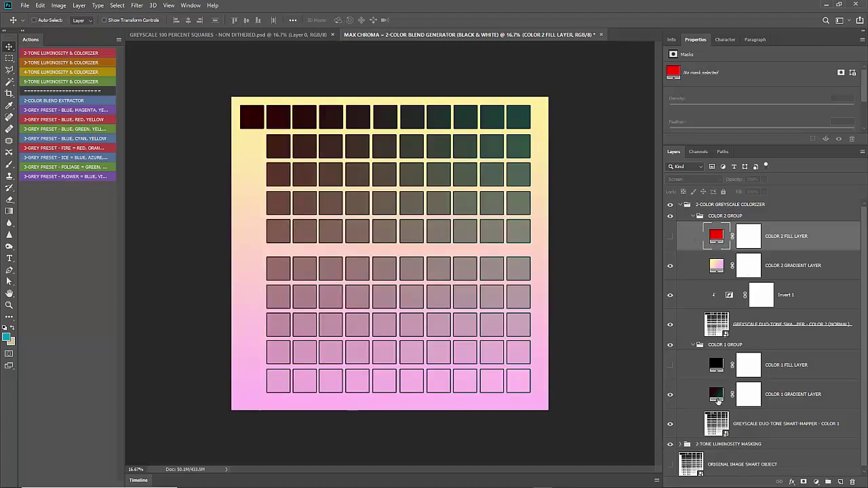
- Edit the gradient of COLOR 1 GRADIENT LAYER and set its first color stop to the brighter dark red 7d0000
left_click(716, 397)
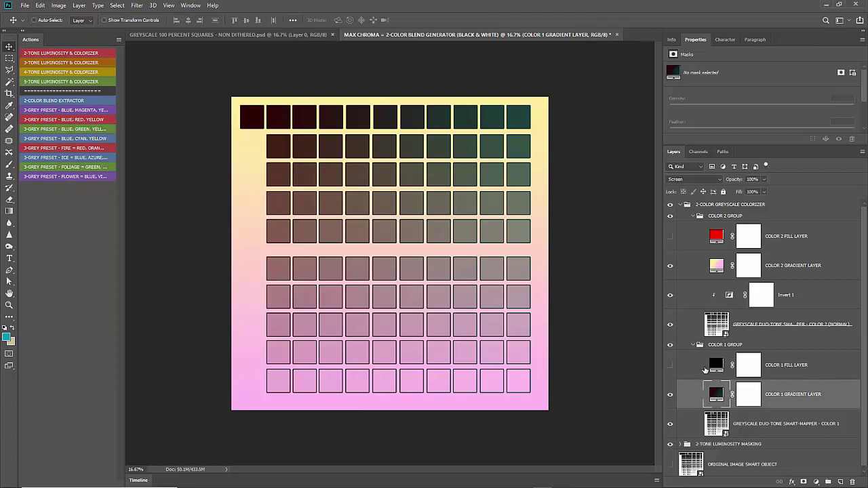
double_click(716, 394)
left_click(754, 323)
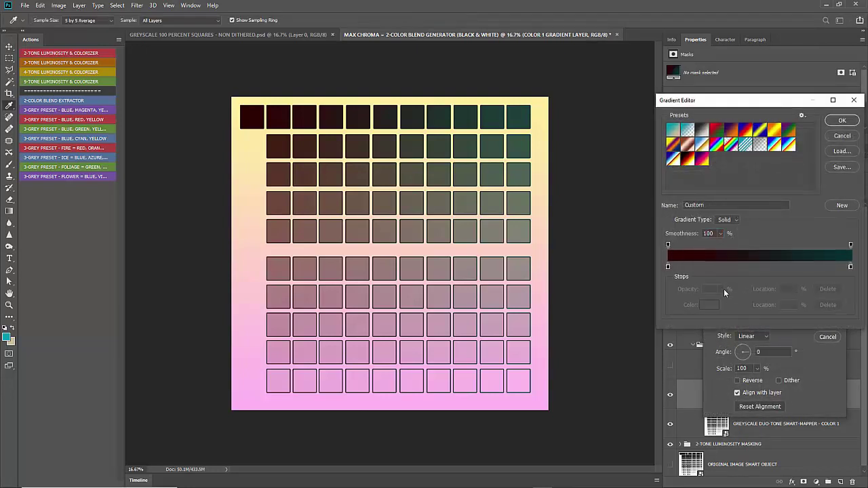
left_click(668, 267)
double_click(668, 269)
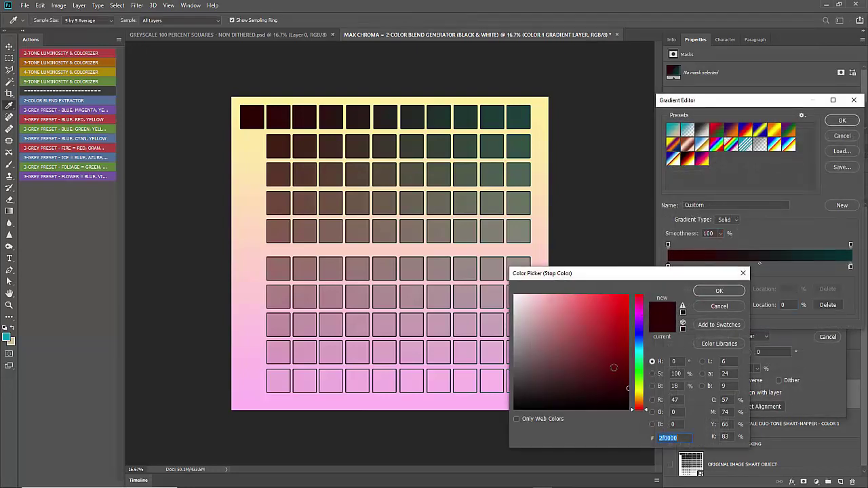
left_click(628, 353)
left_click(718, 291)
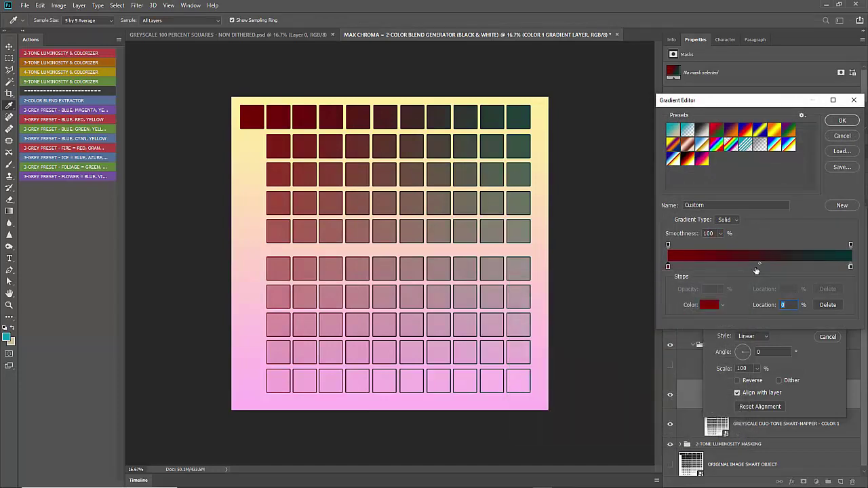
- Add a teal color stop at 49% to the COLOR 1 gradient
left_click(757, 267)
double_click(757, 266)
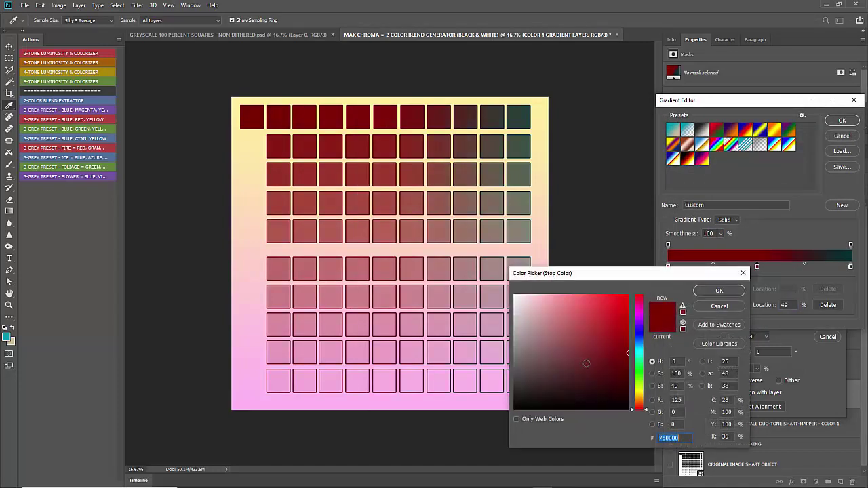
left_click(640, 353)
left_click(710, 292)
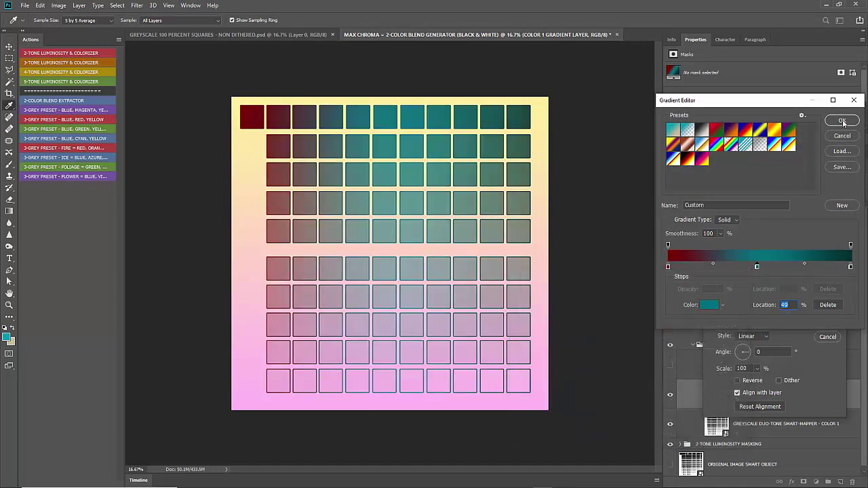
left_click(842, 122)
- Set the last color stop of the COLOR 1 gradient to blue 0044ce and try rotating the gradient's angle
left_click(771, 322)
double_click(851, 266)
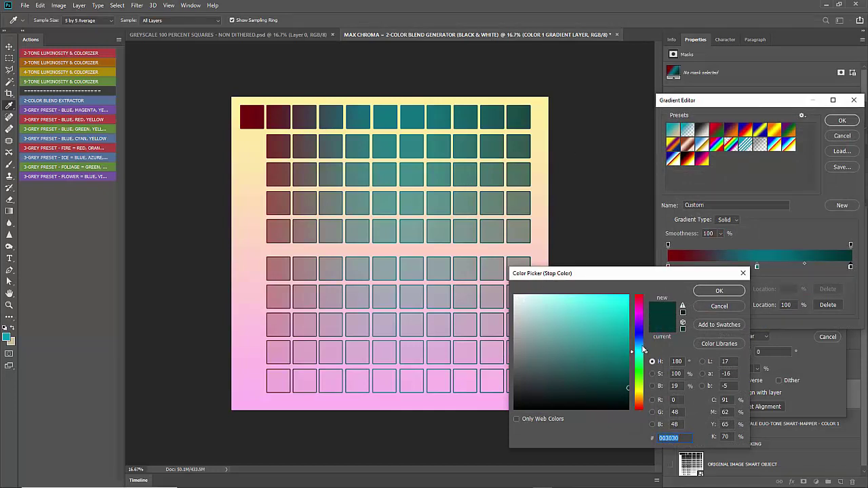
mouse_move(647, 347)
left_mouse_down()
mouse_move(640, 329)
mouse_move(640, 339)
mouse_move(648, 318)
left_mouse_up()
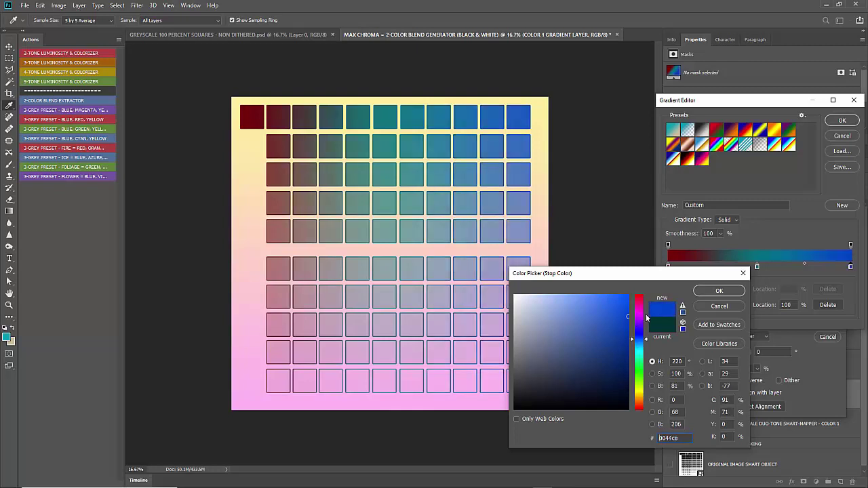
left_click(720, 291)
left_click(841, 120)
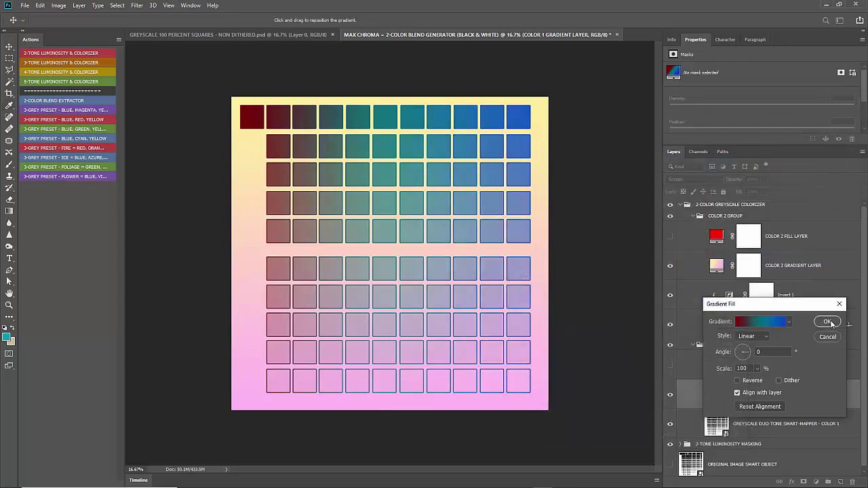
left_click_drag(748, 356, 767, 353)
left_click(826, 322)
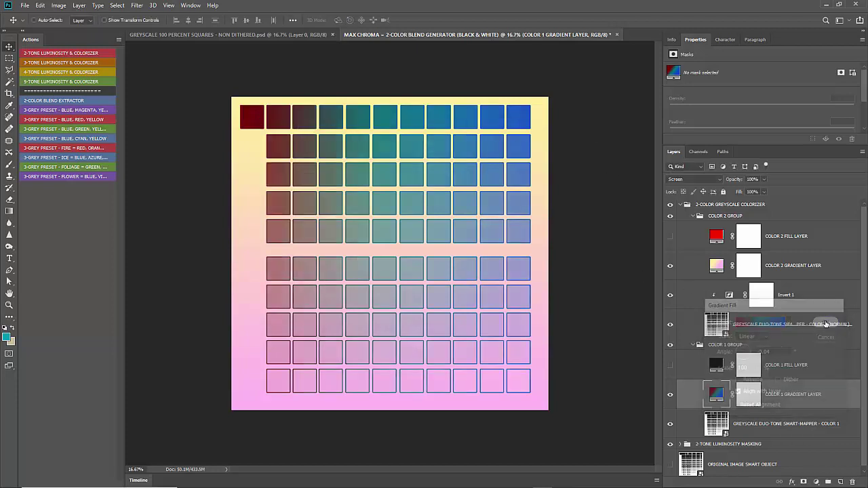
- Edit the gradient of COLOR 2 GRADIENT LAYER and set its first color stop to a saturated yellow
left_click(714, 266)
double_click(716, 266)
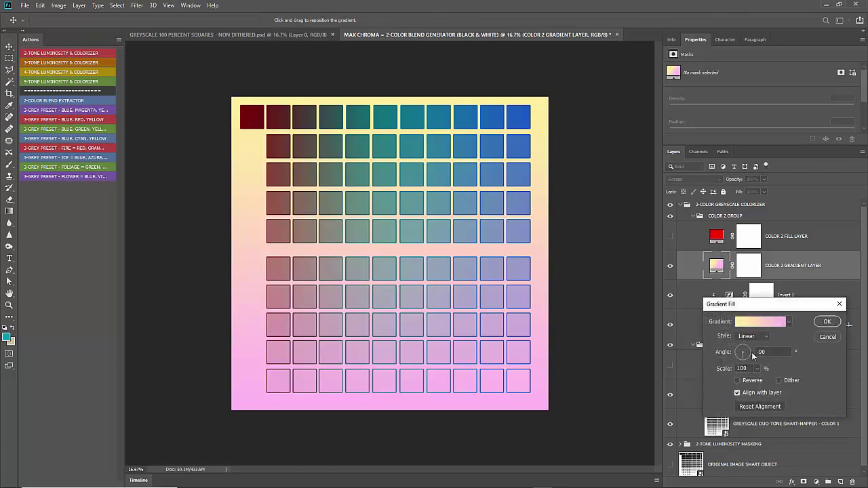
left_click(762, 324)
double_click(668, 267)
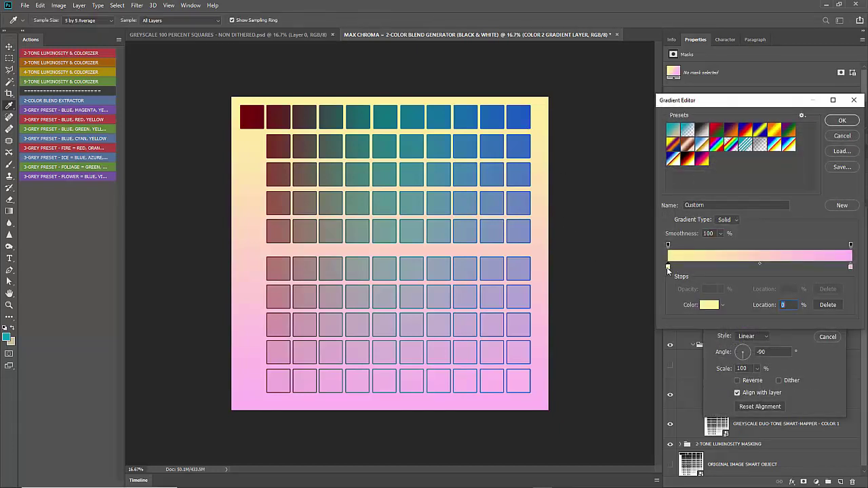
type("ffffff")
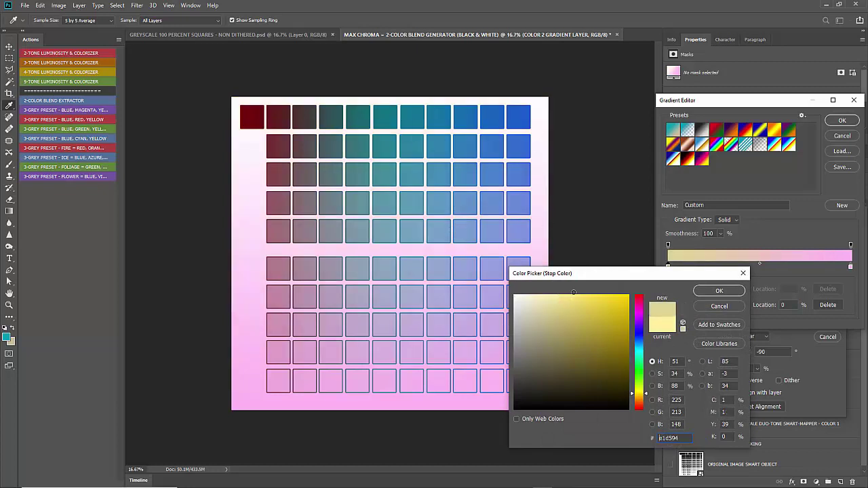
left_click_drag(580, 324, 670, 271)
left_click(719, 291)
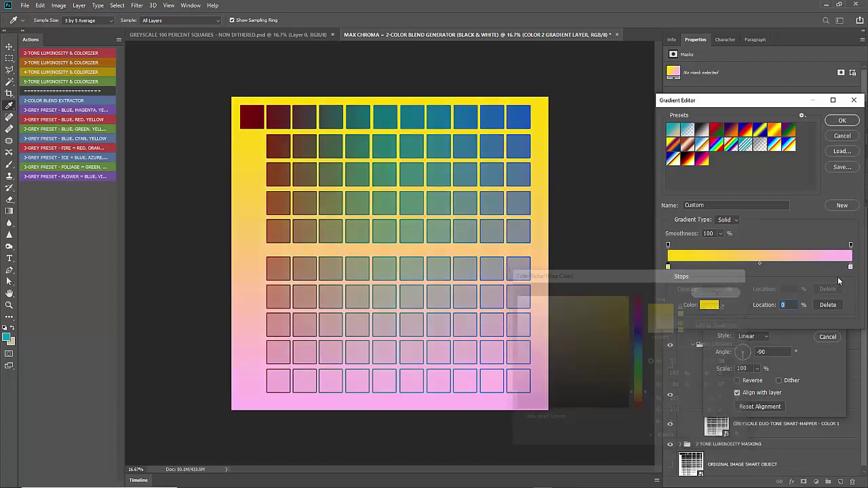
- Set the last color stop of the COLOR 2 gradient to magenta ff00d2
double_click(851, 266)
left_click_drag(609, 353, 645, 277)
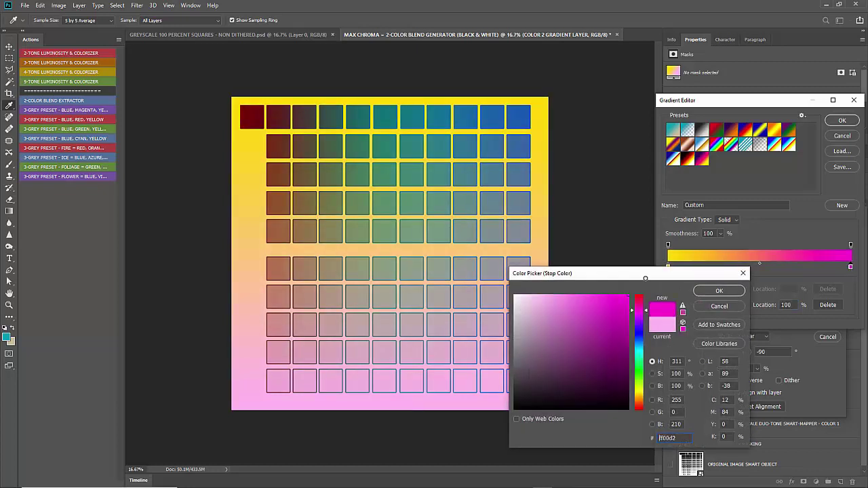
left_click(721, 289)
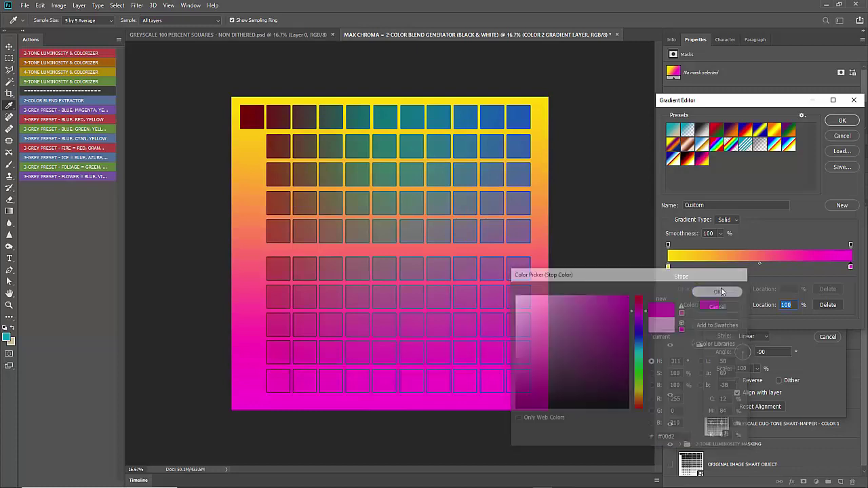
left_click(843, 121)
- Add a cyan color stop at 51% to the COLOR 2 gradient and rotate the gradient's angle to -34.17°
left_click(761, 266)
double_click(760, 267)
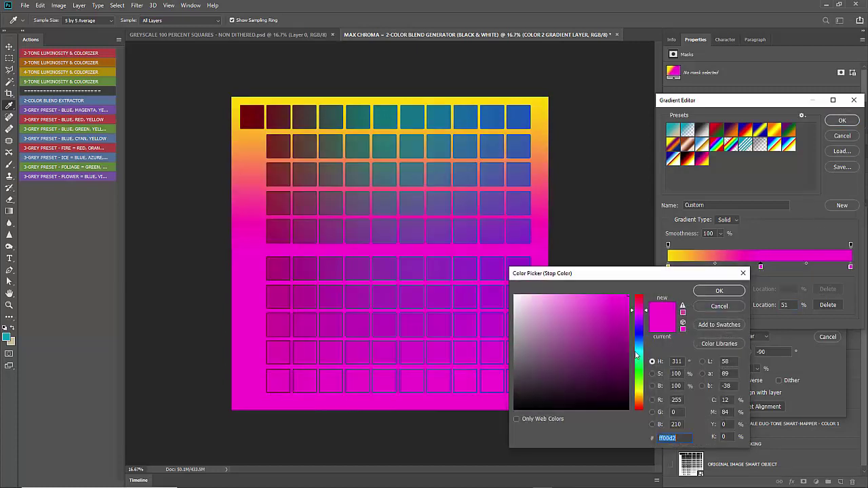
left_click(638, 352)
left_click(719, 290)
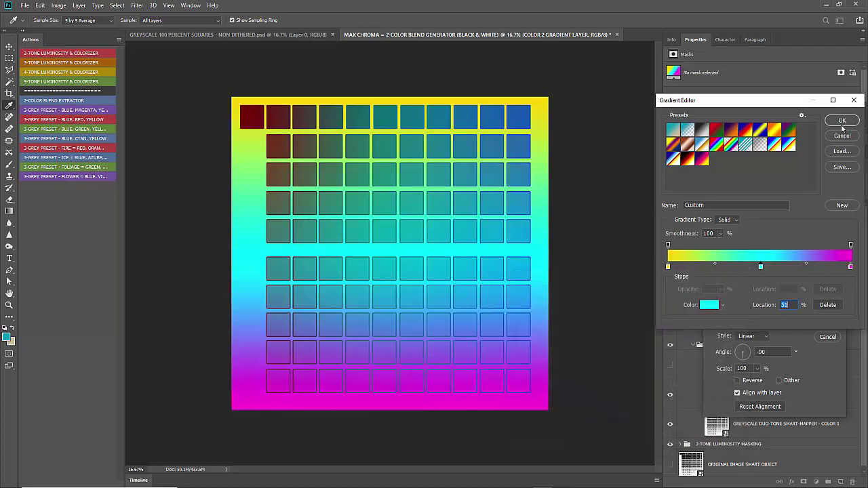
left_click(842, 121)
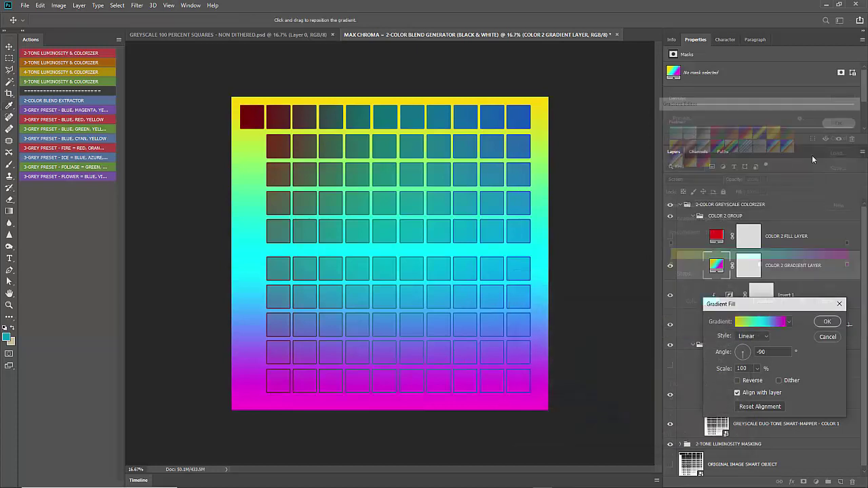
left_click(749, 357)
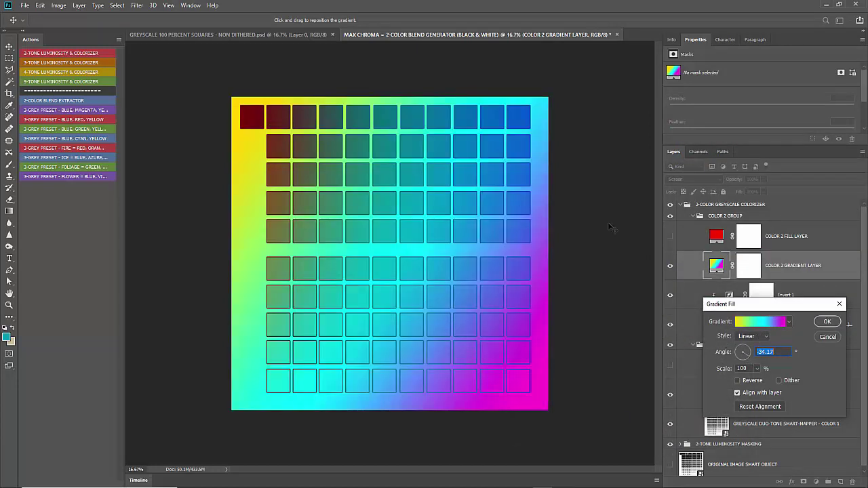
left_click(826, 322)
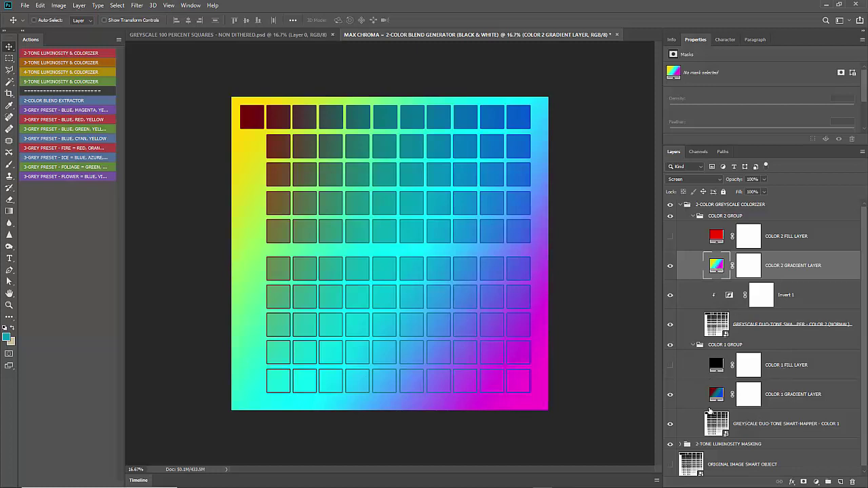
- Hide the COLOR 1 and COLOR 2 gradient layers and show their solid fill layers instead
left_click(670, 394)
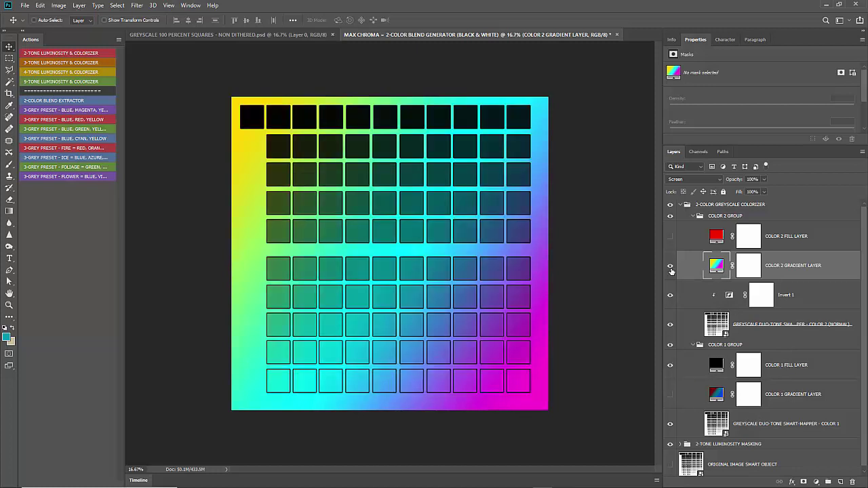
left_click(670, 265)
left_click(670, 236)
left_click(780, 248)
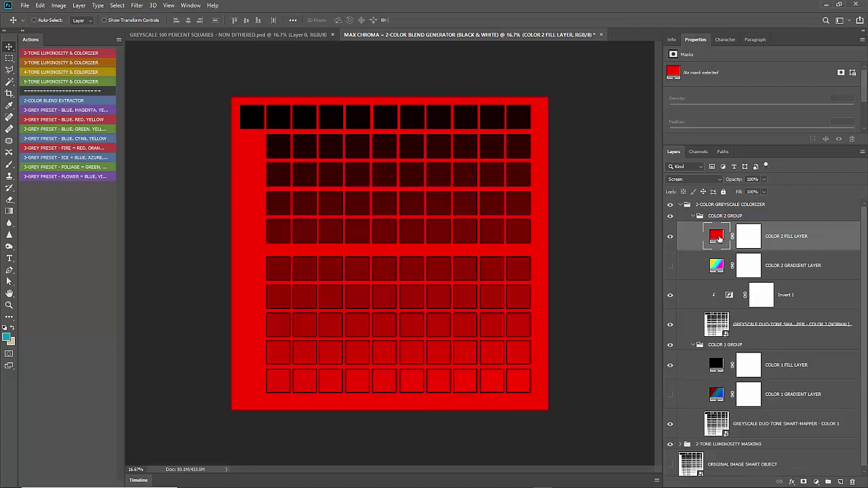
- Set the COLOR 2 FILL LAYER's color to white ffffff
double_click(719, 238)
type("ffffff")
left_click(719, 292)
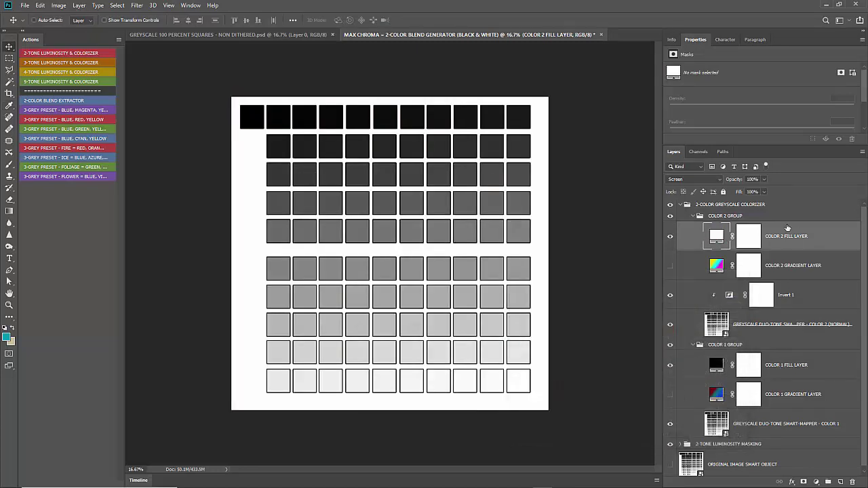
- Collapse and hide the 2-COLOR GREYSCALE COLORIZER group, and expand 2-TONE LUMINOSITY MASKING down to the LUMINOSITY MASK 2 layers
left_click(681, 204)
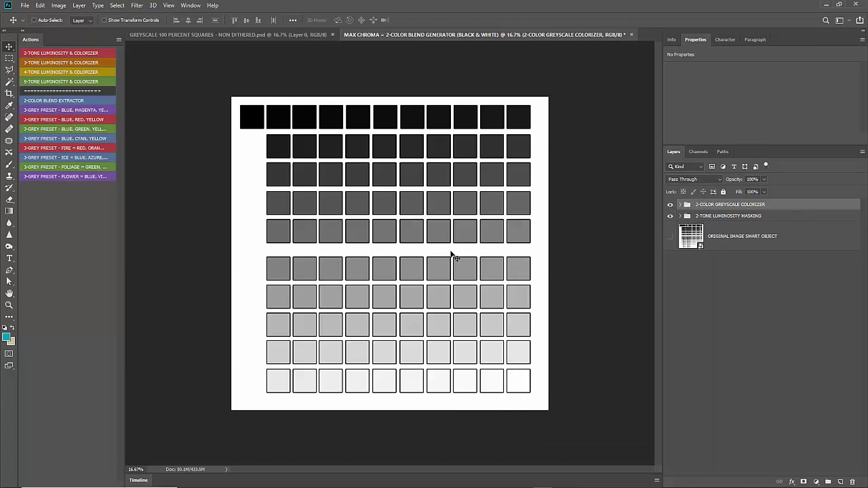
left_click(670, 204)
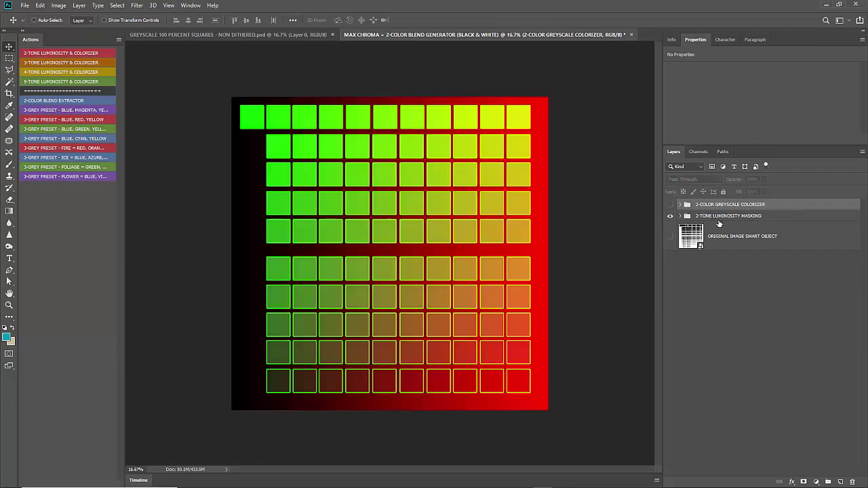
left_click(721, 217)
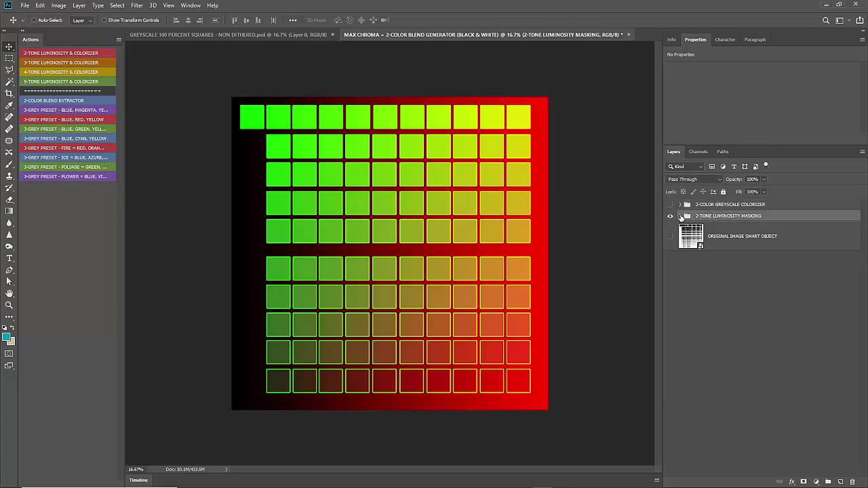
left_click(681, 216)
left_click(692, 227)
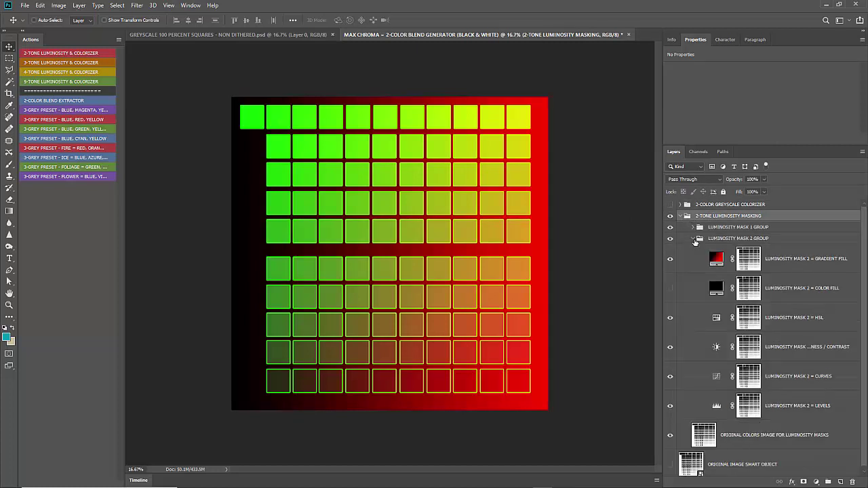
left_click(693, 239)
left_click(754, 263)
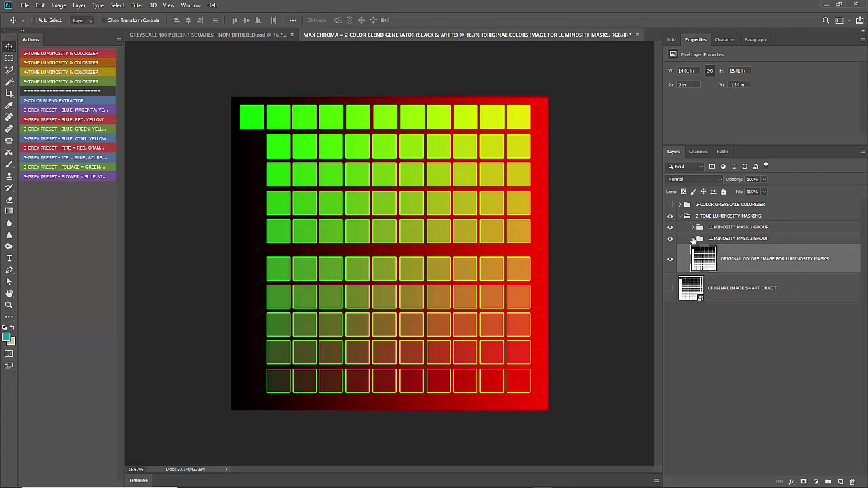
left_click(692, 239)
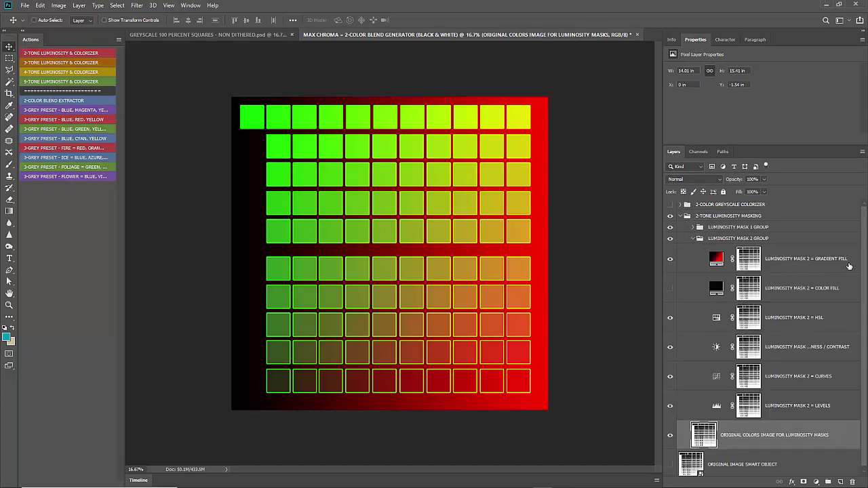
- Switch LUMINOSITY MASK 1 and LUMINOSITY MASK 2 from their gradient fills to their solid color fills
left_click(711, 265)
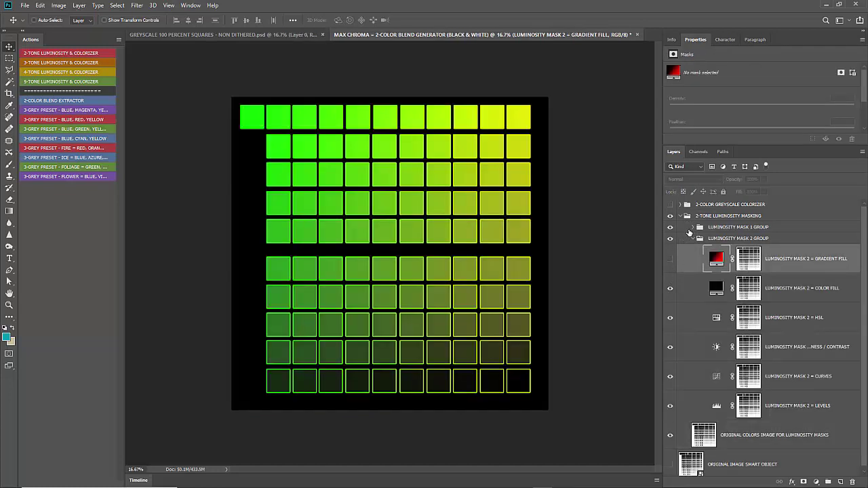
left_click(693, 227)
left_click(670, 247)
left_click(670, 277)
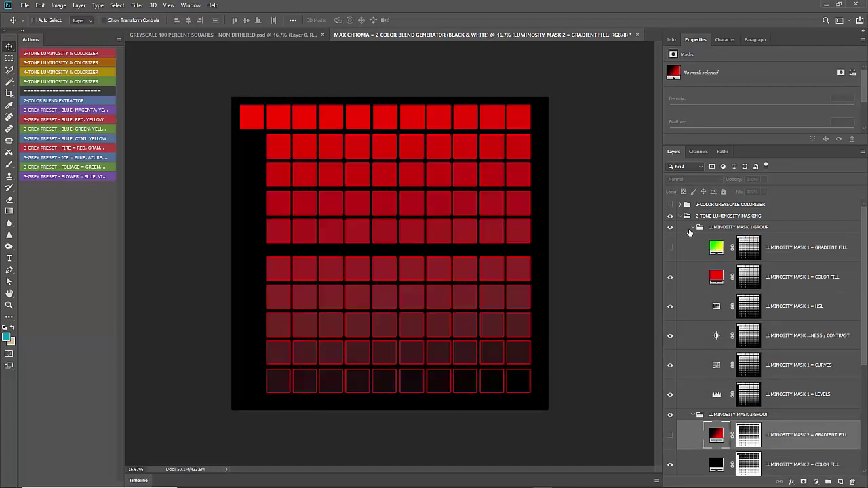
- Change the LUMINOSITY MASK 2 = COLOR FILL layer's color to white
scroll(719, 291, "down", 1)
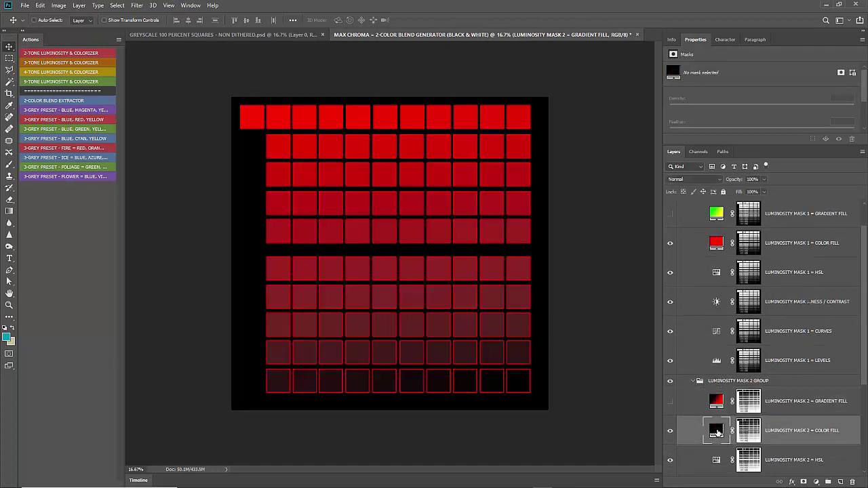
double_click(716, 430)
left_click(397, 228)
left_click(719, 291)
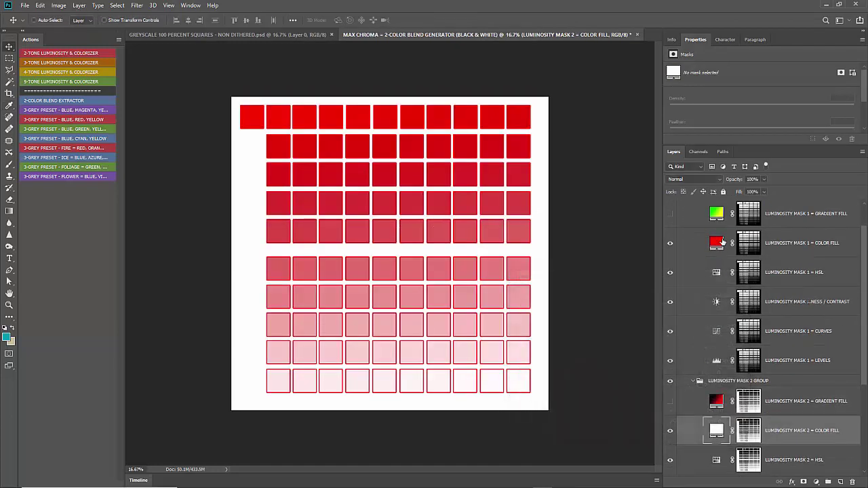
- Try black 000000 as the color of the LUMINOSITY MASK 1 = COLOR FILL layer
double_click(716, 243)
type("000000")
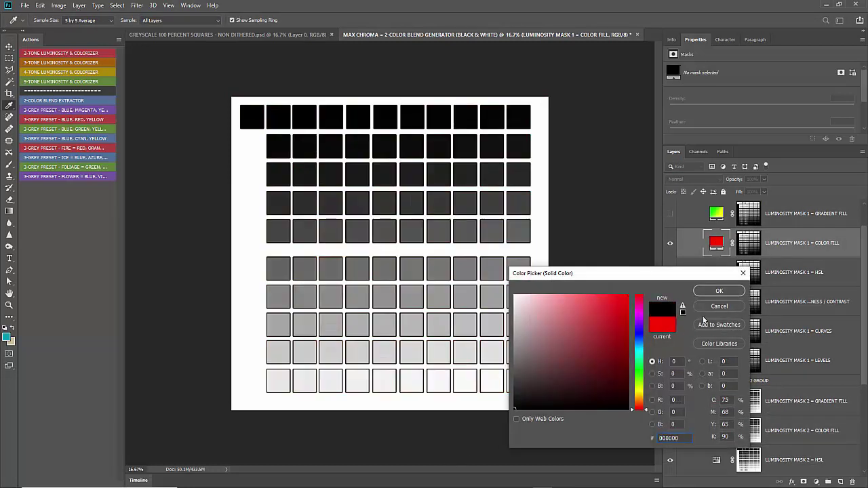
left_click(721, 292)
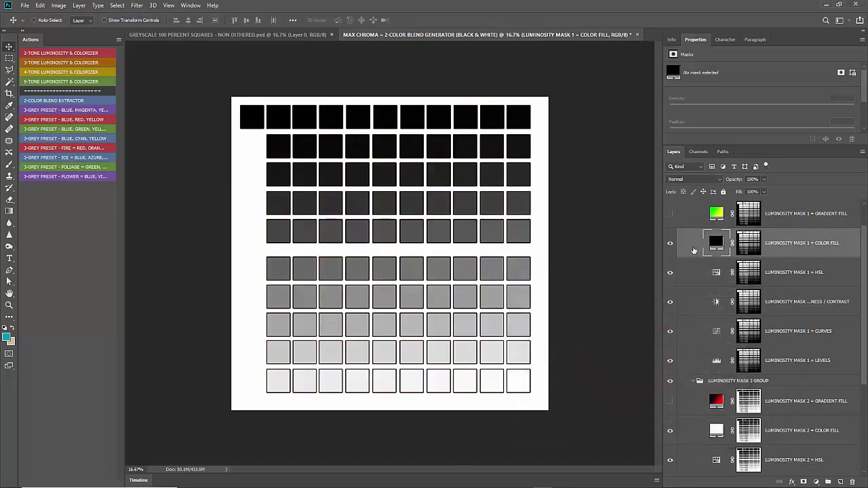
- Set the LUMINOSITY MASK 1 = COLOR FILL layer's color to red ff0000
double_click(718, 245)
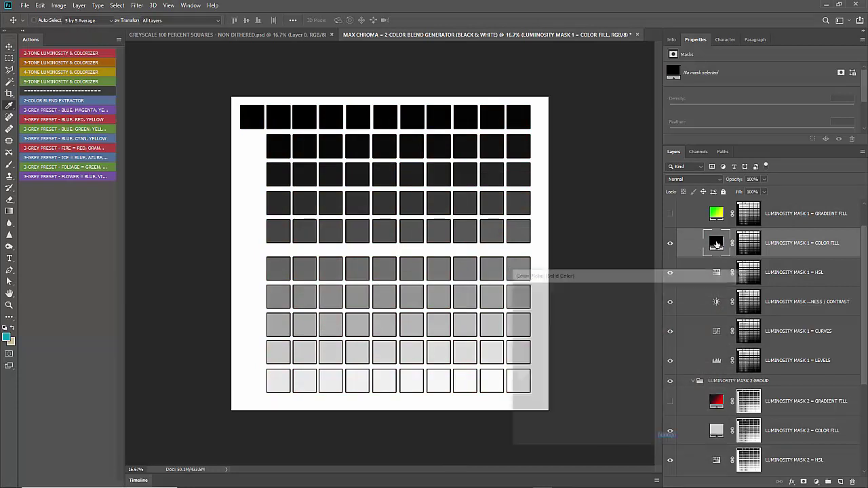
left_click_drag(603, 312, 703, 275)
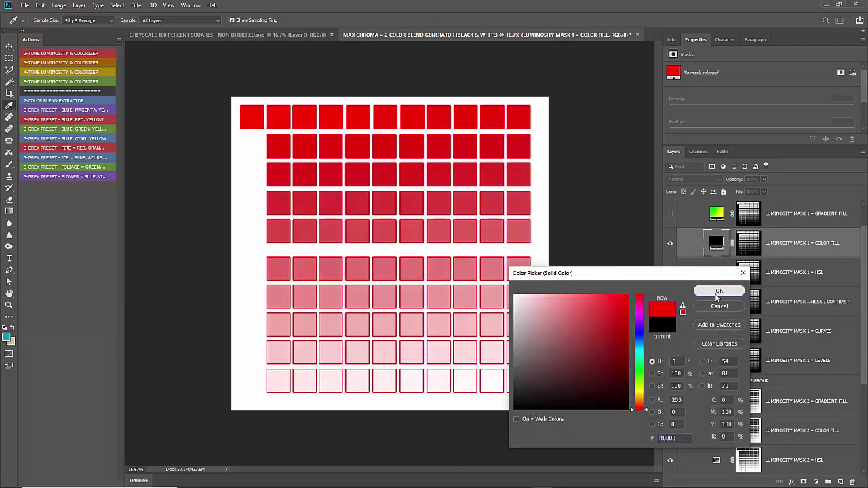
left_click(718, 291)
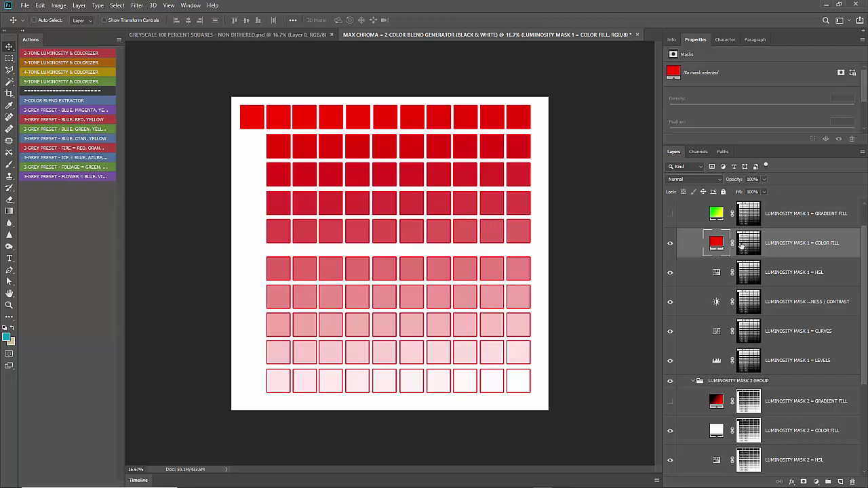
- Compare the chart with the LUMINOSITY MASK 1 color fill hidden and shown, and inspect that mask's HSL and Levels adjustment layers
left_click(671, 242)
right_click(671, 242)
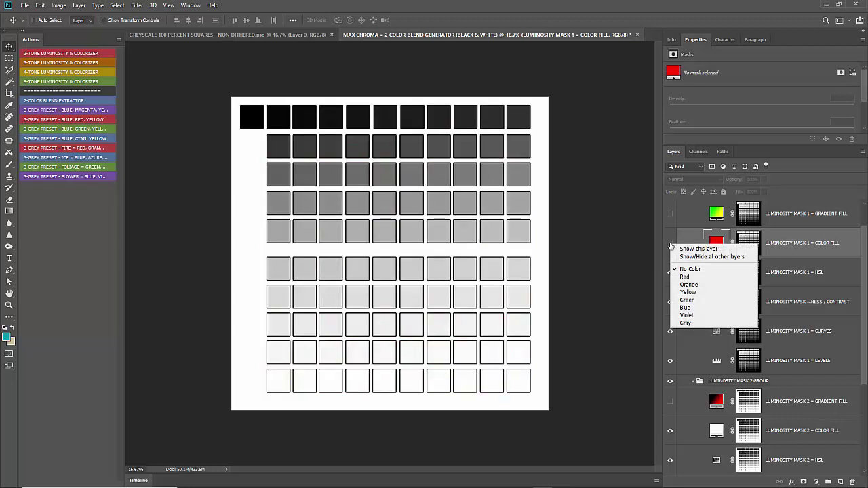
key("Escape")
left_click(671, 242)
scroll(710, 259, "up", 1)
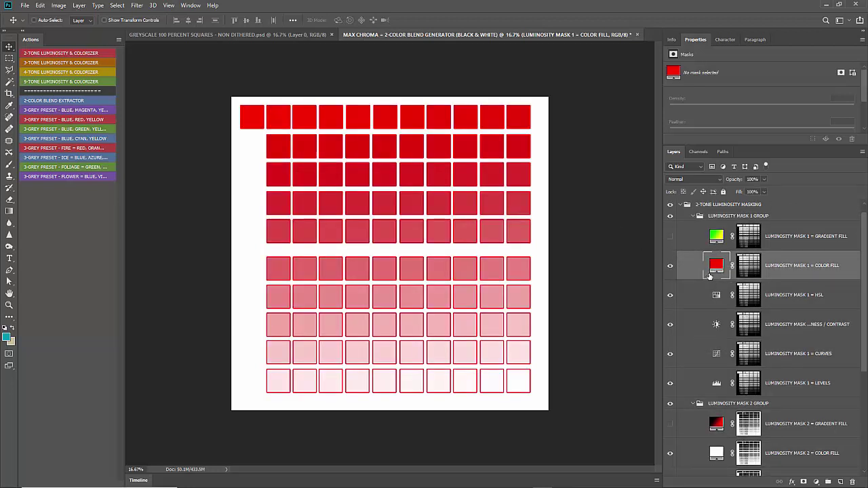
left_click(780, 296)
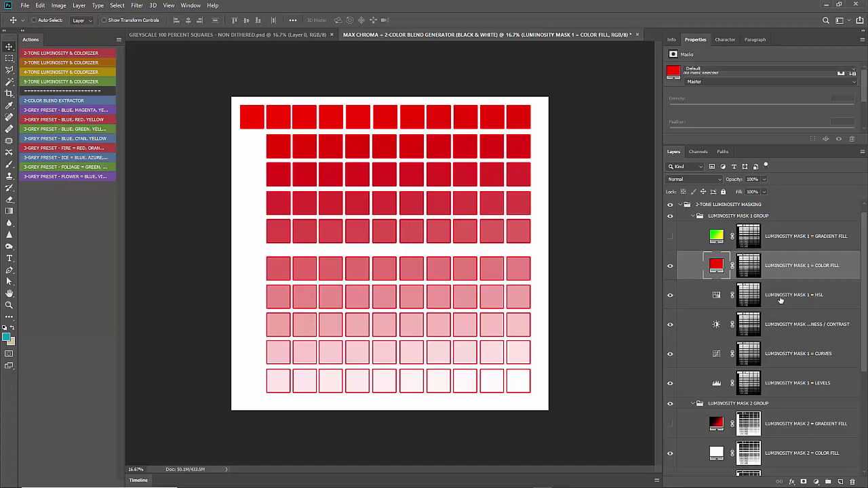
left_click(777, 384)
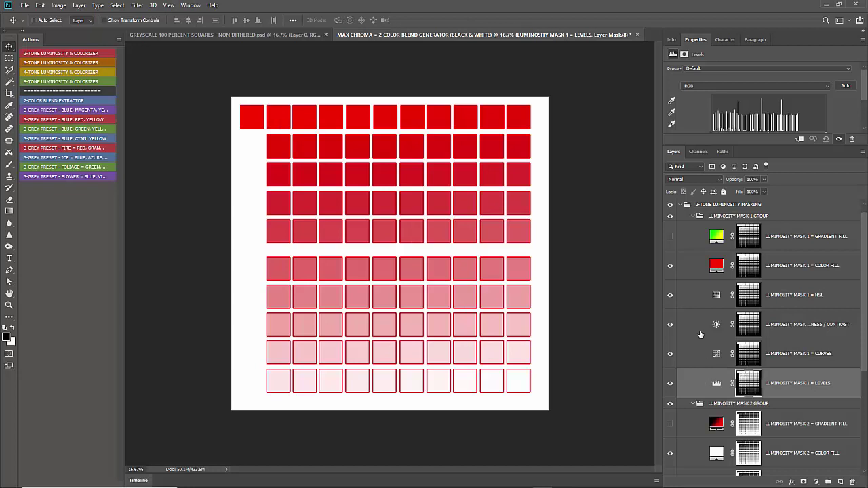
- Collapse the 2-TONE LUMINOSITY MASKING groups and close the generated chart document without saving
left_click(693, 216)
left_click(694, 234)
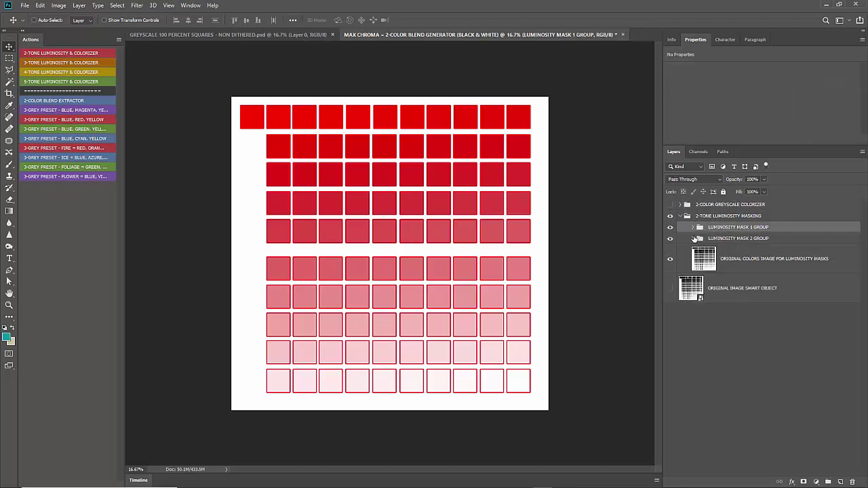
left_click(681, 216)
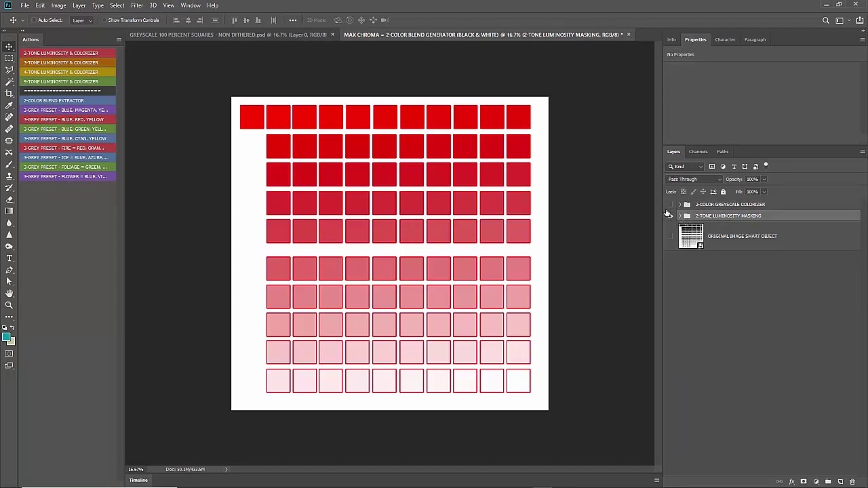
left_click(629, 35)
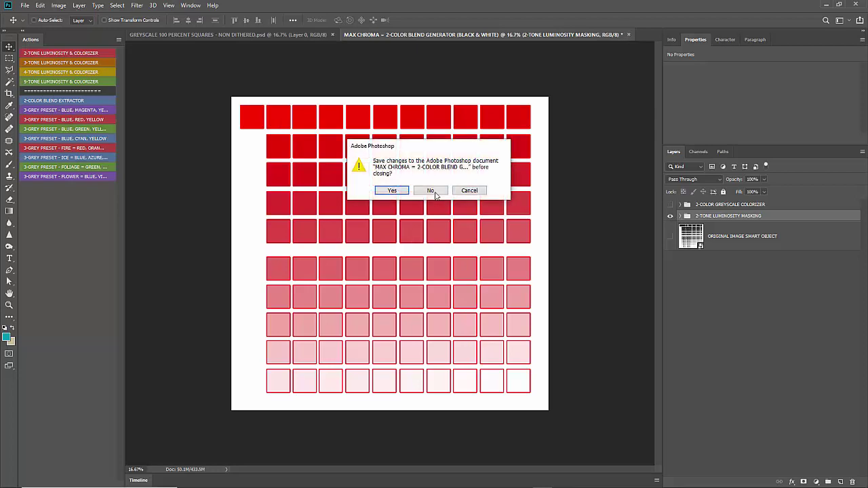
left_click(438, 192)
- Open french-bulldog-4352827.jpg from the desktop in Photoshop and run the 2-TONE LUMINOSITY & COLORIZER action on it
left_click(826, 4)
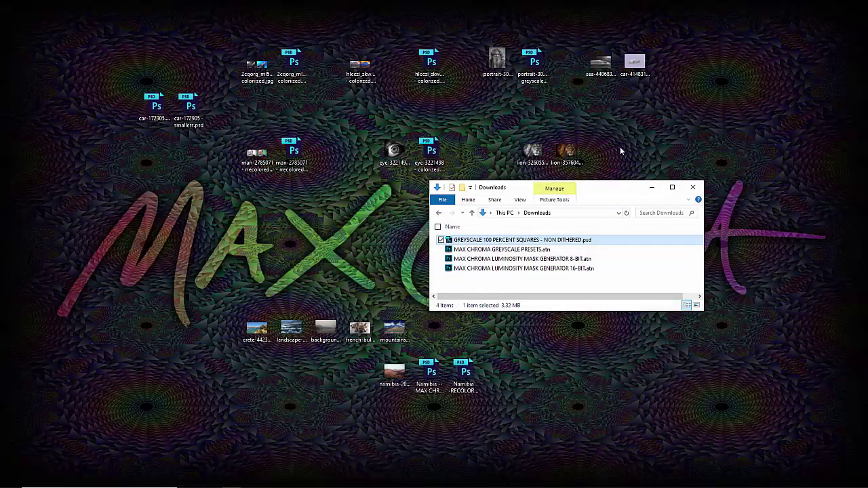
left_click(651, 188)
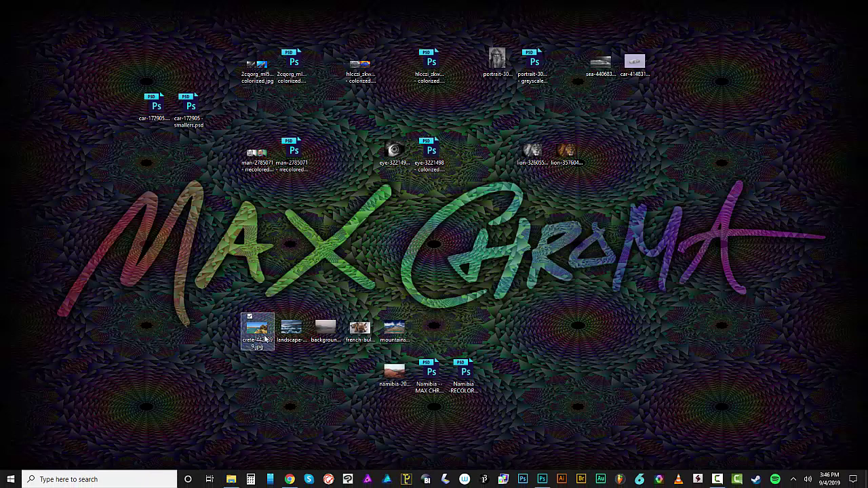
double_click(359, 329)
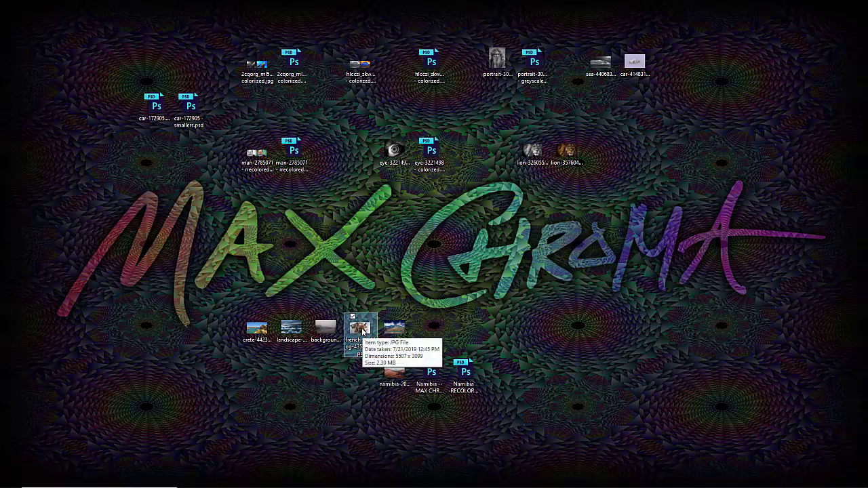
left_click_drag(364, 333, 514, 20)
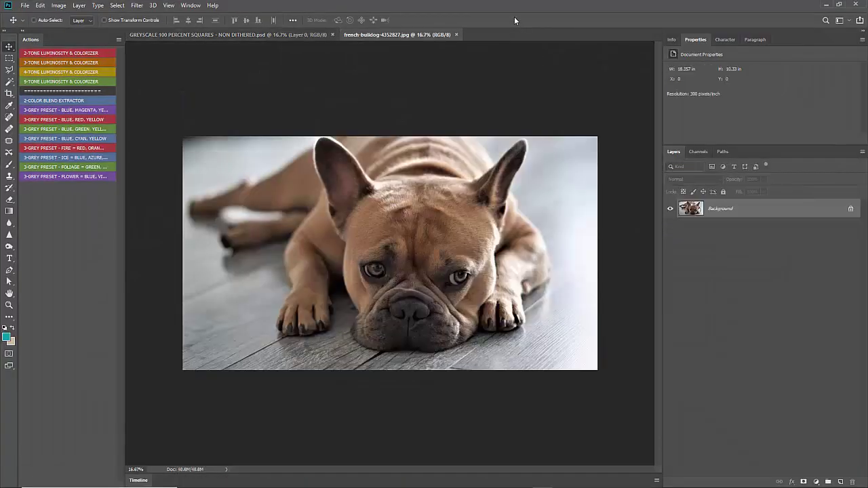
left_click(52, 55)
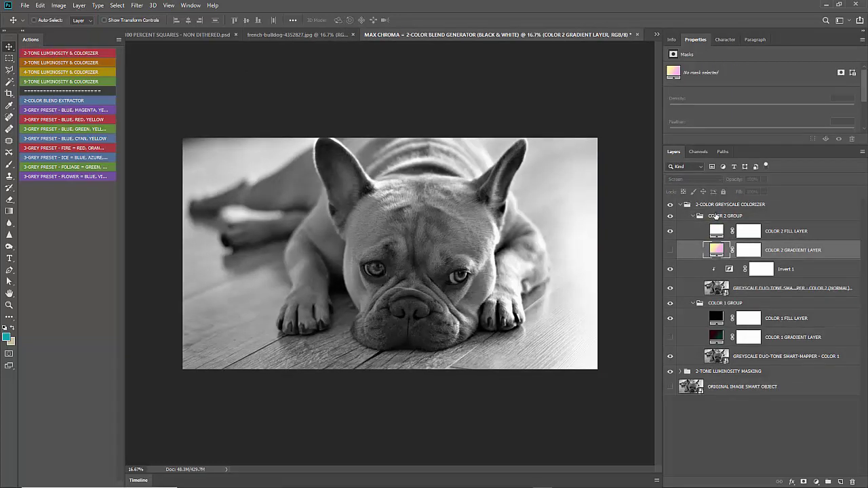
- Collapse the 2-COLOR GREYSCALE COLORIZER group and hide it so only the 2-TONE LUMINOSITY MASKING group colors the dog photo
left_click(681, 205)
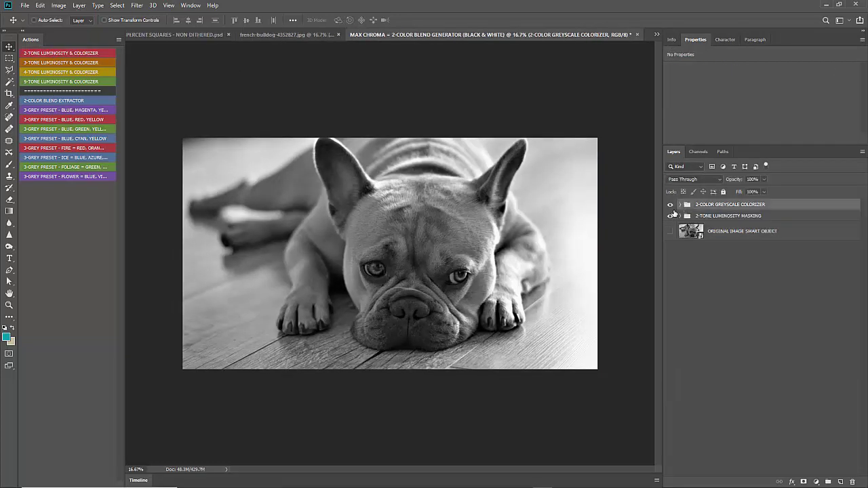
left_click(703, 215)
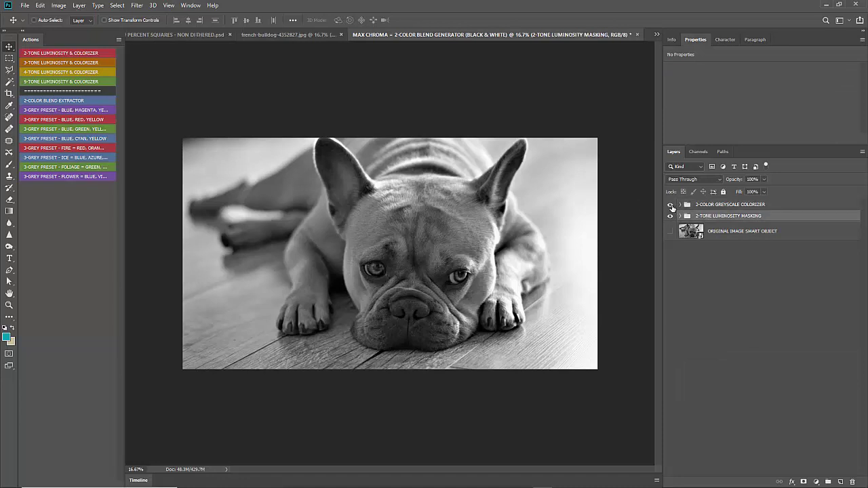
left_click(670, 205)
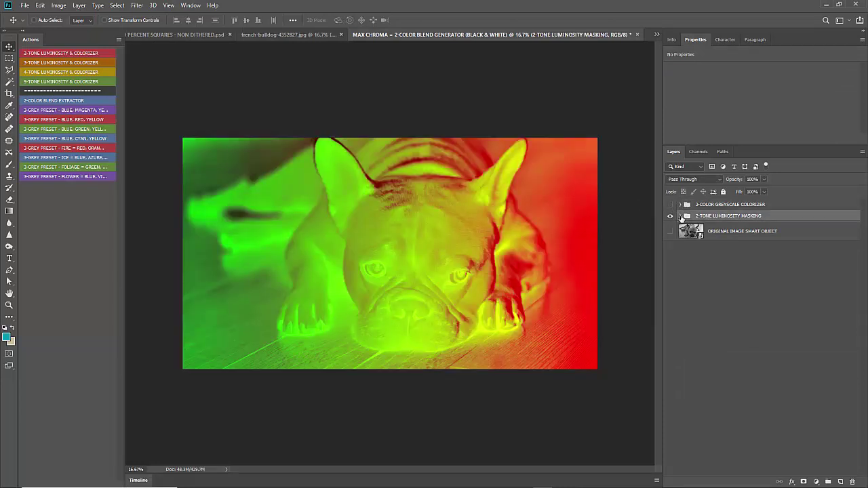
- Expand 2-TONE LUMINOSITY MASKING, hide both masks' GRADIENT FILL layers, and widen the layer list to fit the full layer names
left_click(681, 216)
left_click(670, 243)
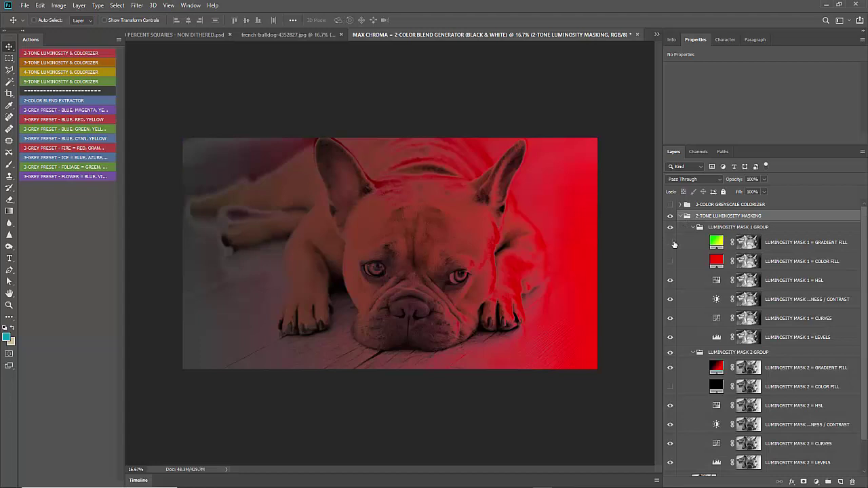
left_click(671, 369)
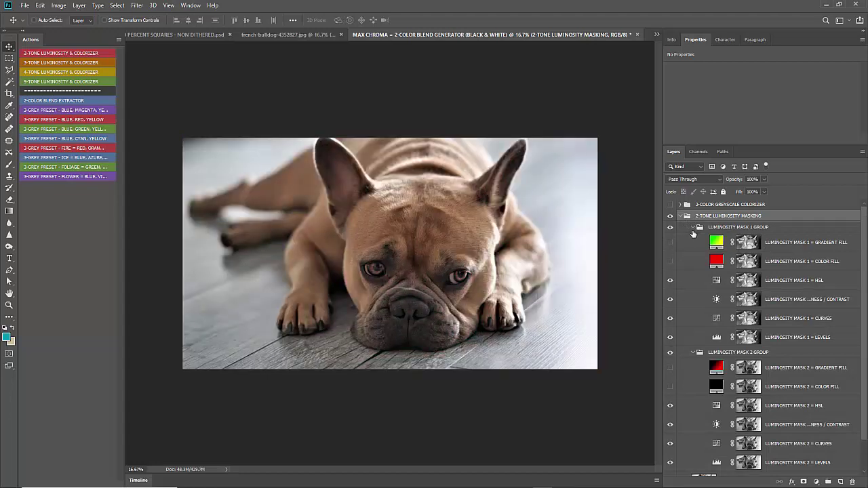
left_click_drag(662, 129, 606, 131)
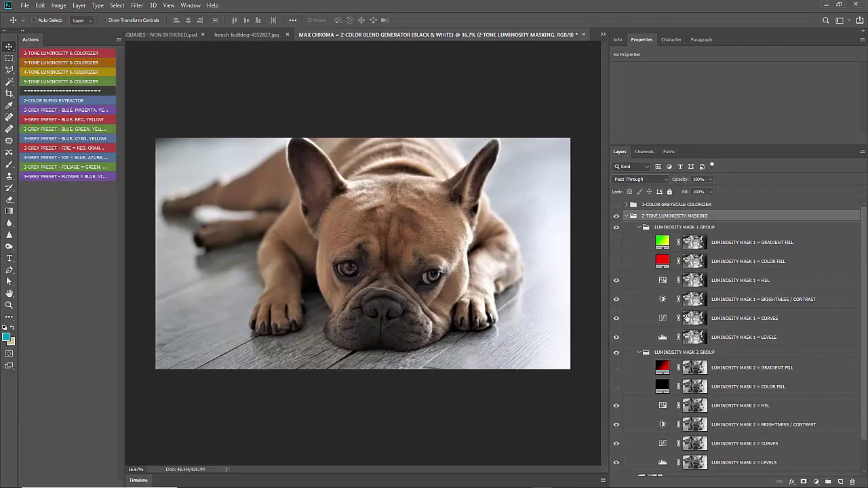
left_click(730, 282)
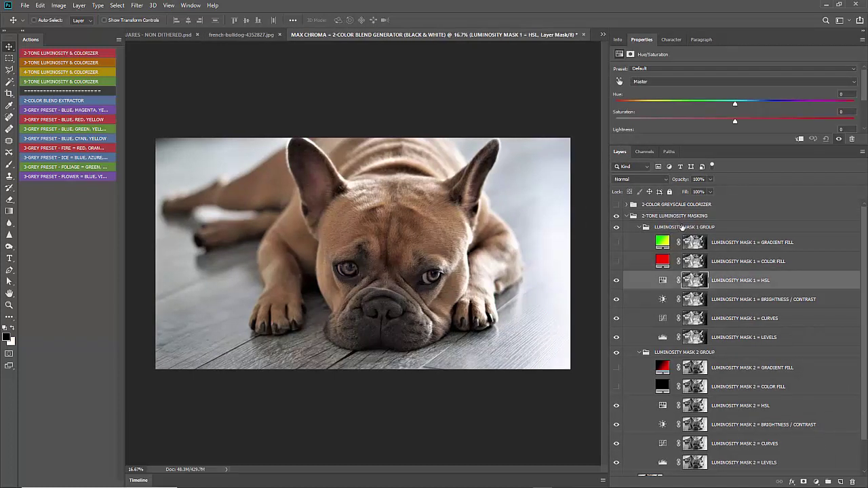
- Show the LUMINOSITY MASK 2 = COLOR FILL layer and set its color to white ffffff
left_click(616, 388)
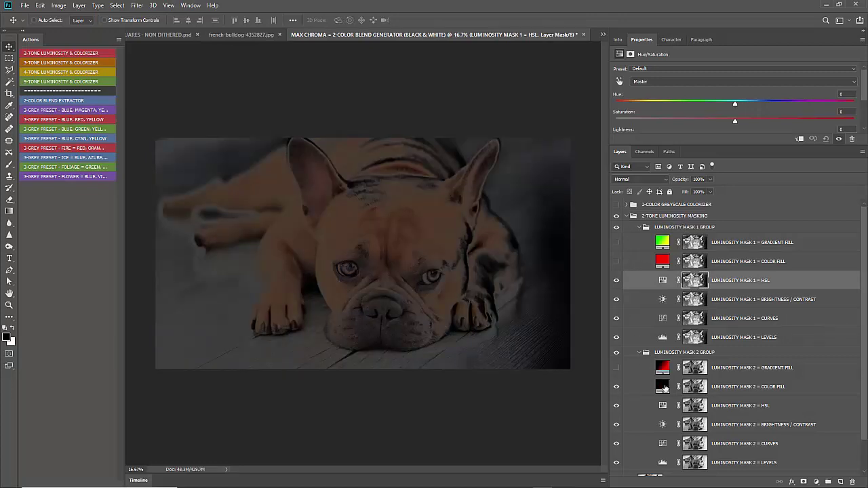
double_click(663, 386)
left_click(514, 295)
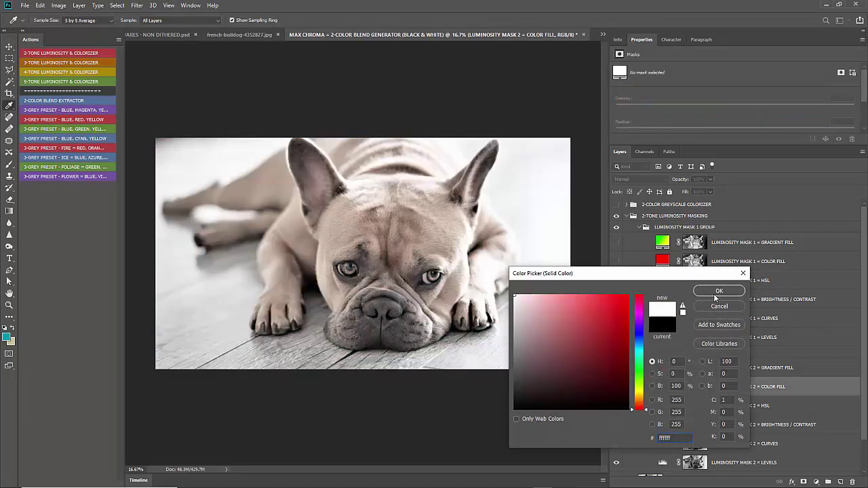
left_click(718, 291)
- Show the LUMINOSITY MASK 1 = COLOR FILL layer and set its color to black
left_click(616, 261)
double_click(662, 260)
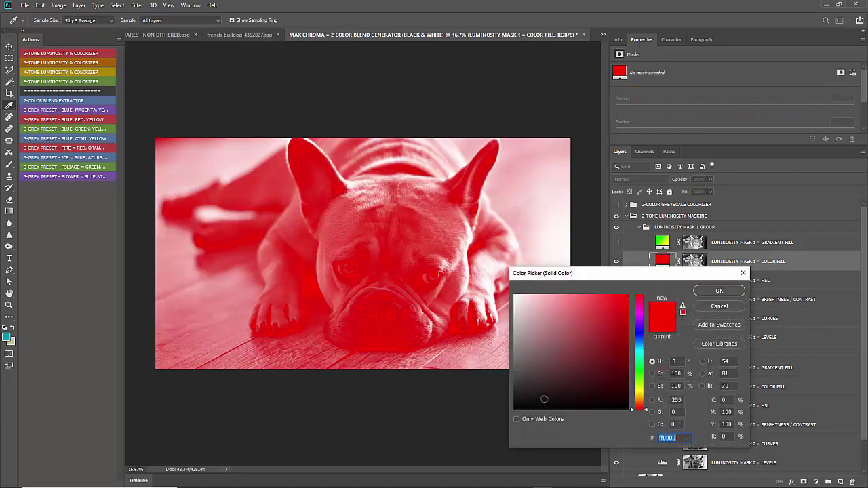
left_click(515, 409)
left_click(710, 291)
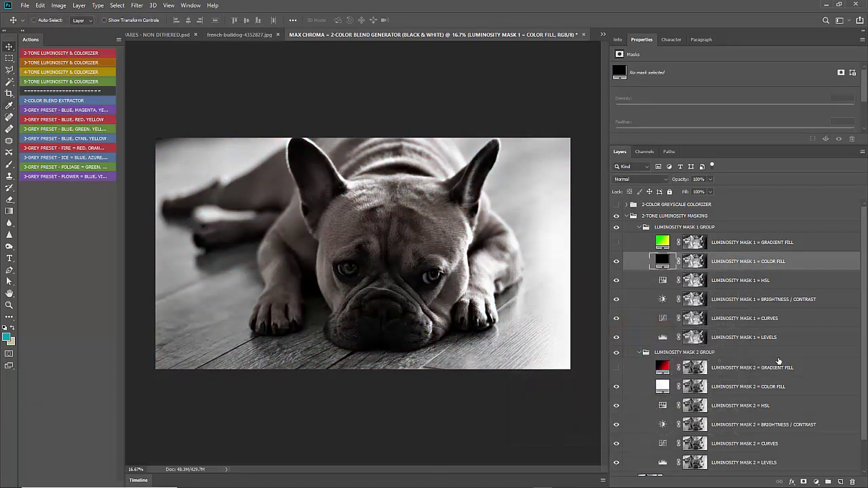
double_click(665, 264)
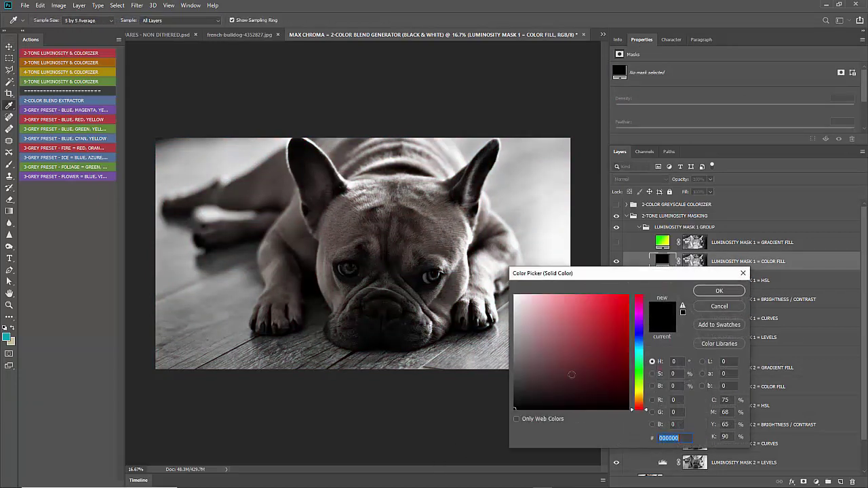
left_click_drag(572, 376, 480, 435)
left_click(718, 291)
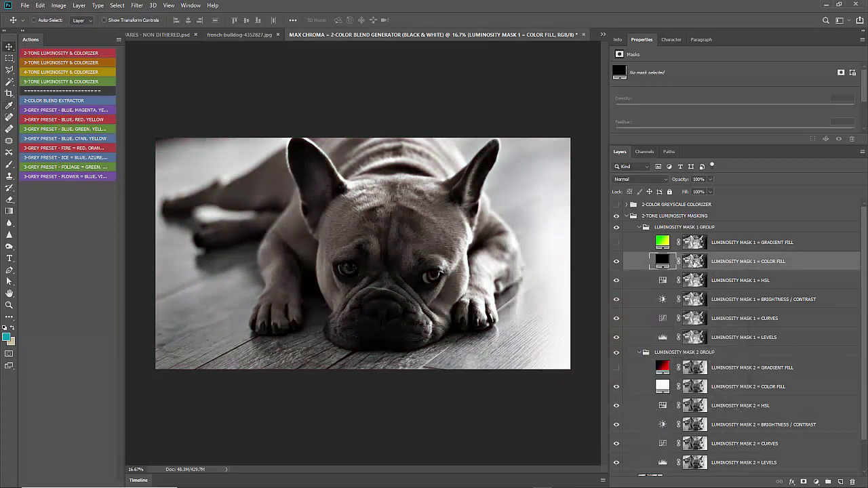
- Hide both COLOR FILL layers and set the LUMINOSITY MASK 1 = HSL saturation to +1
left_click(616, 261)
left_click(615, 387)
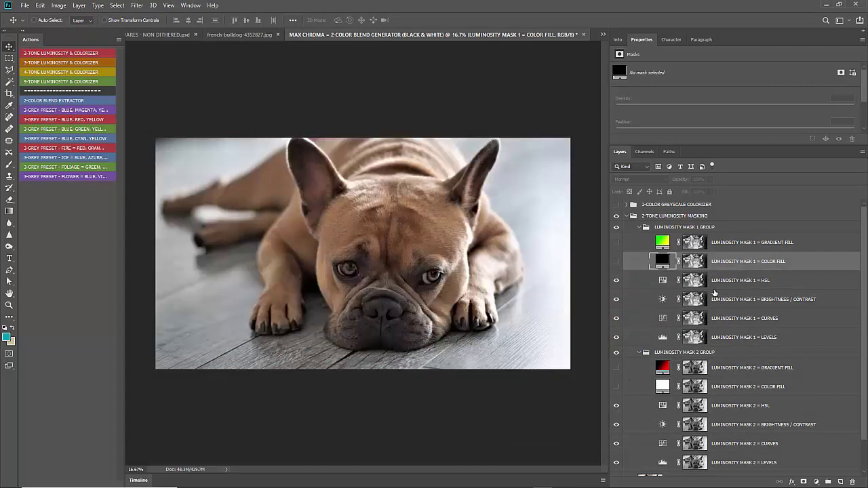
left_click(715, 412)
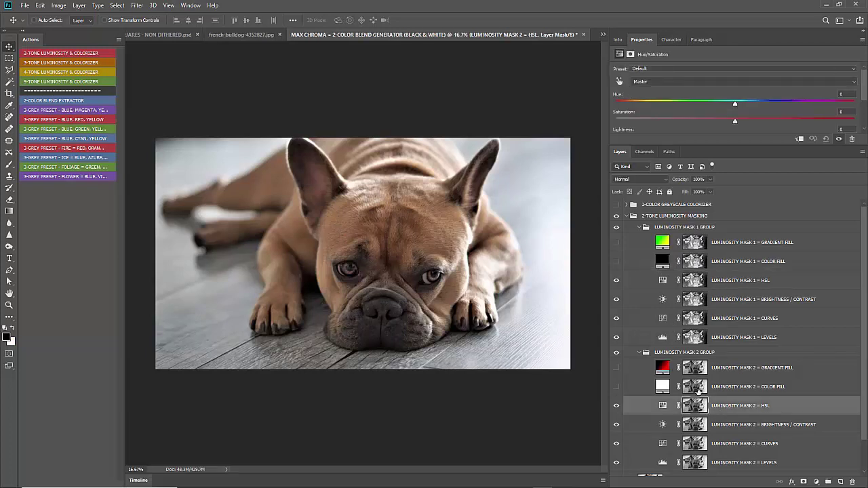
left_click(727, 266)
left_click(744, 280)
right_click(666, 283)
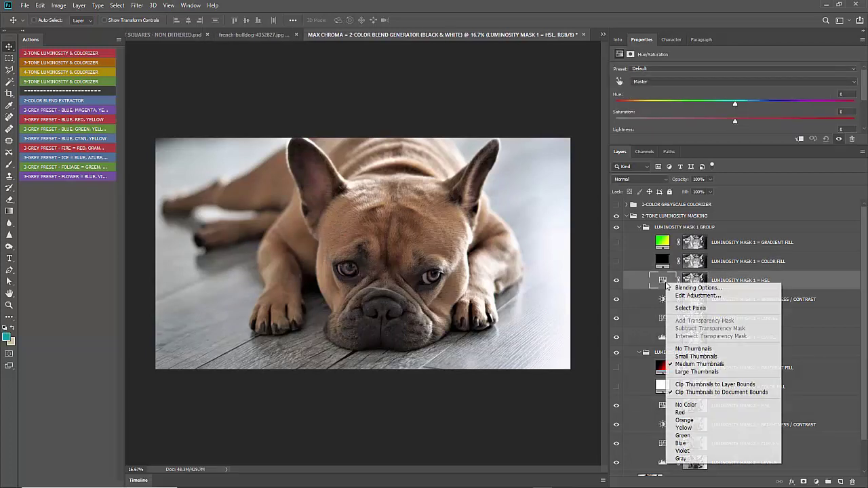
left_click(665, 279)
mouse_move(735, 122)
left_mouse_down()
mouse_move(836, 116)
mouse_move(736, 123)
left_mouse_up()
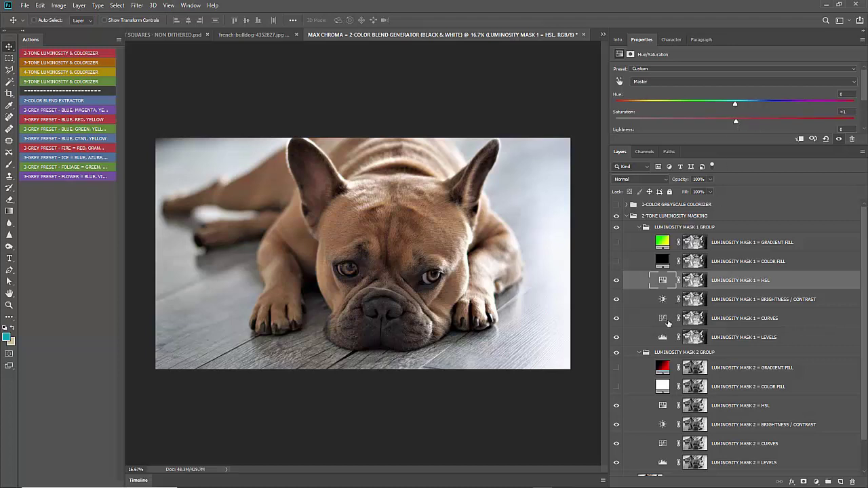
- Add a midtone point near the center of the LUMINOSITY MASK 1 = CURVES layer's RGB curve
left_click(667, 320)
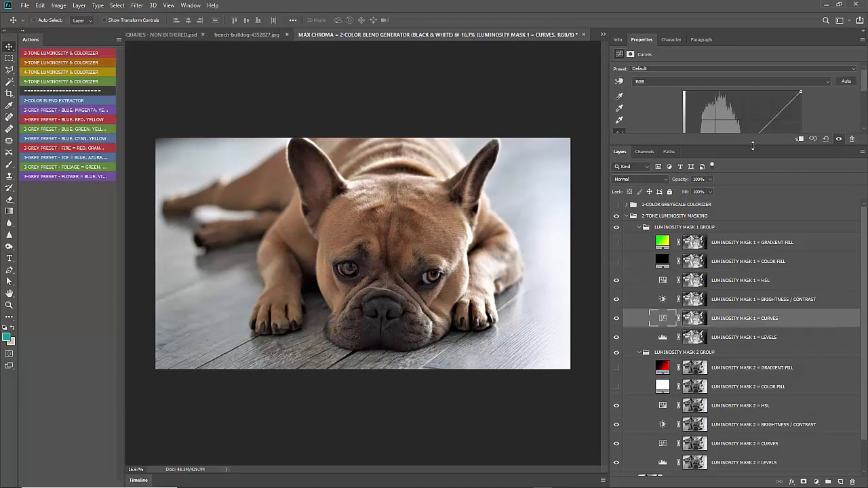
left_click_drag(752, 146, 752, 227)
mouse_move(749, 157)
left_mouse_down()
mouse_move(762, 162)
mouse_move(725, 133)
mouse_move(741, 152)
left_mouse_up()
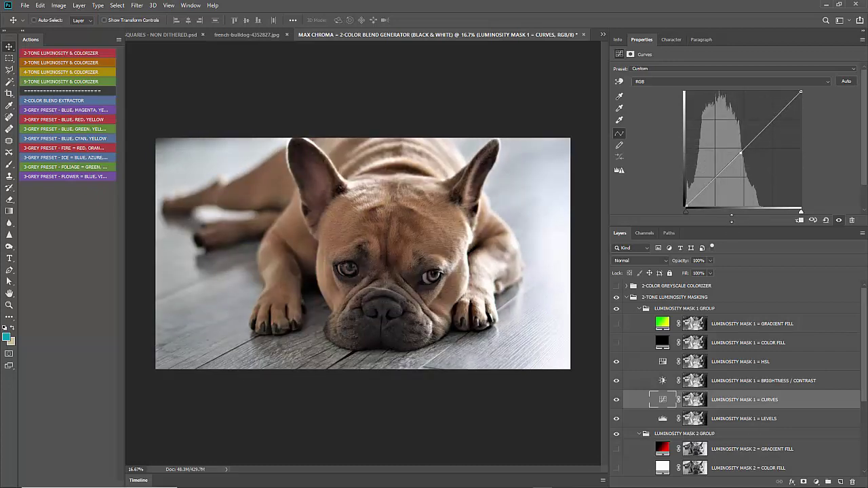
left_click_drag(731, 226, 751, 127)
- Try a strong saturation boost on the LUMINOSITY MASK 2 = HSL layer, then reduce its saturation to +2
scroll(673, 379, "down", 2)
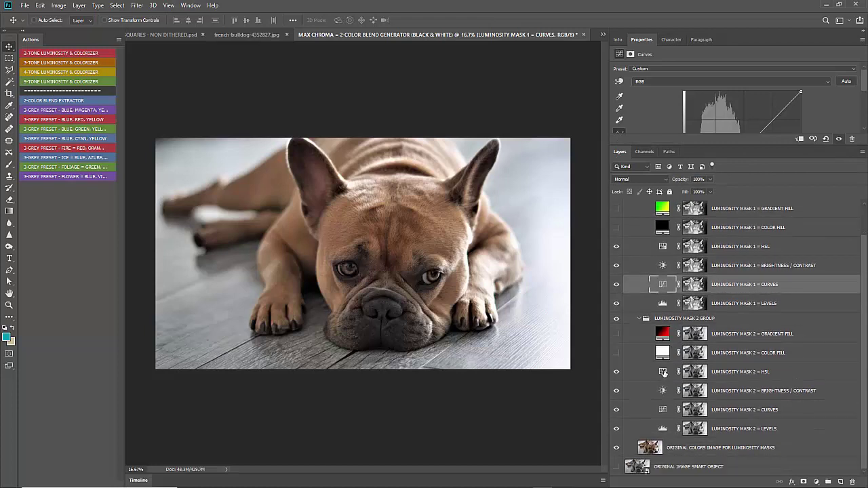
left_click(662, 372)
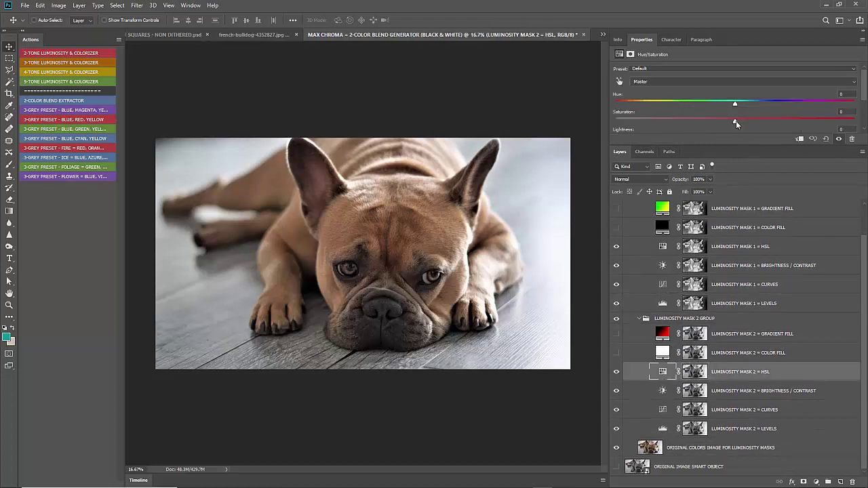
left_click_drag(736, 123, 808, 112)
left_click_drag(742, 122, 736, 122)
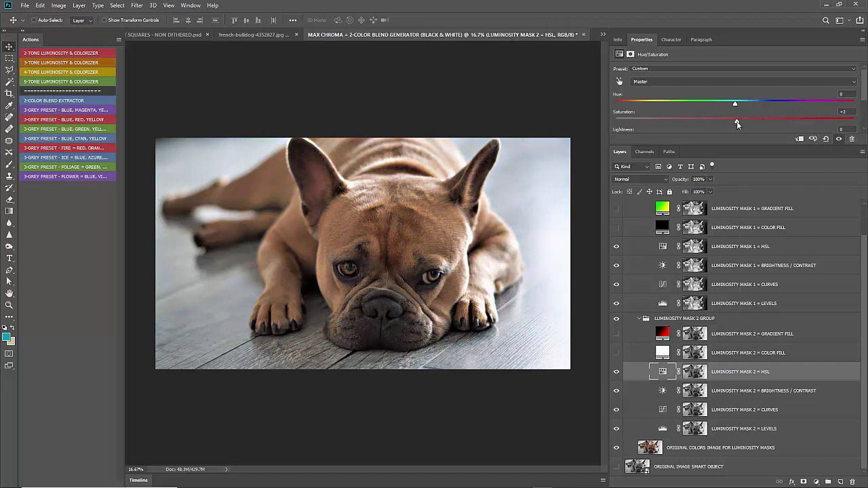
- Collapse both luminosity mask groups and their 2-TONE LUMINOSITY MASKING parent, with the dog photo enlarged to fill the workspace
left_click(639, 318)
key("ctrl+0")
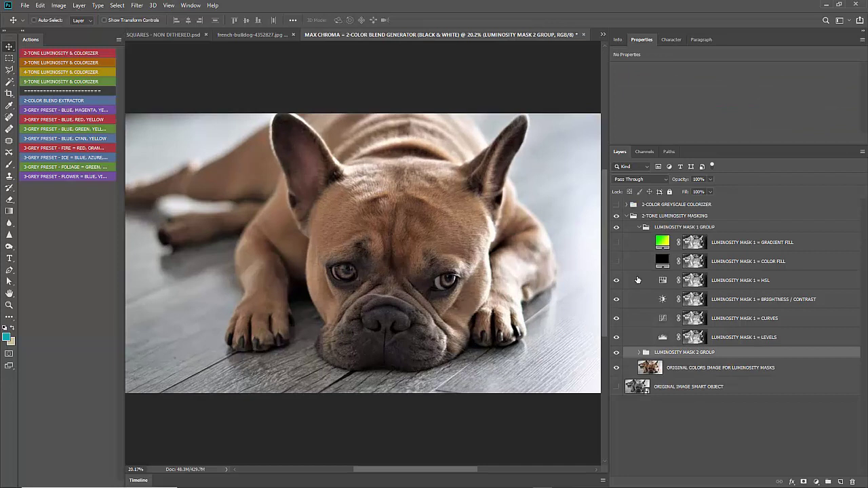
left_click(639, 227)
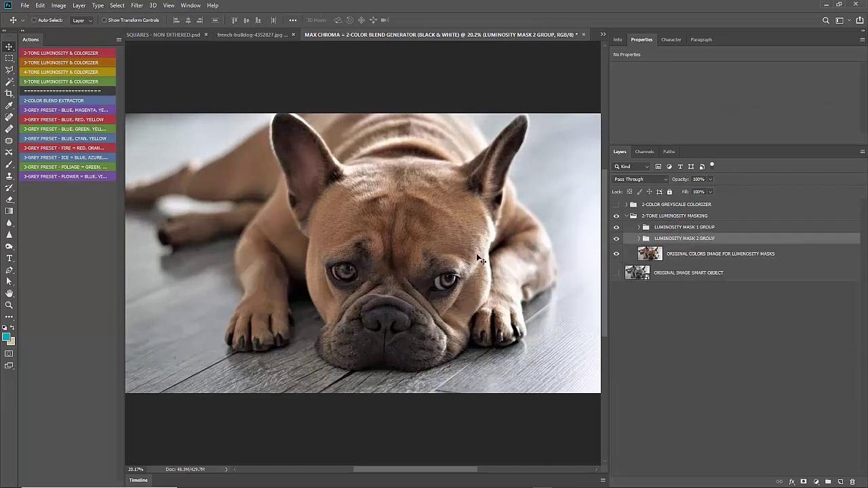
left_click(627, 216)
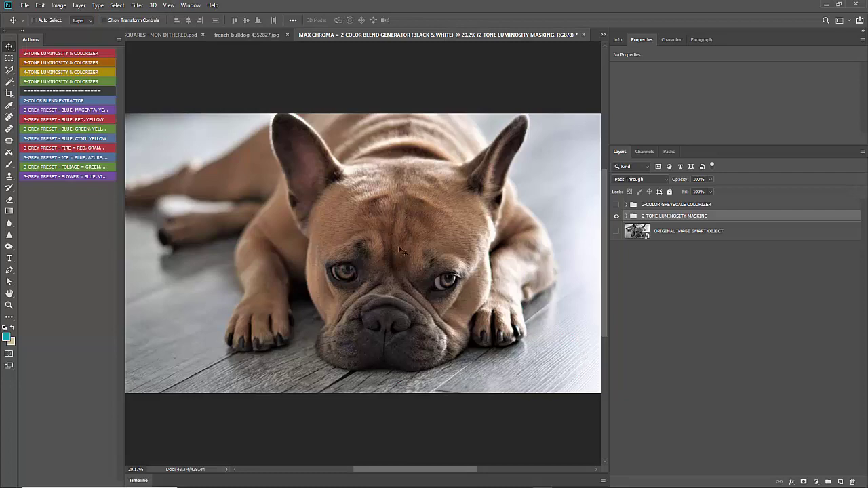
- Open HWB COLOR -- Swatches with Cars 30 Degrees Hue Shift.png and run the 2-TONE LUMINOSITY & COLORIZER action on it
left_click(271, 33)
left_click(827, 6)
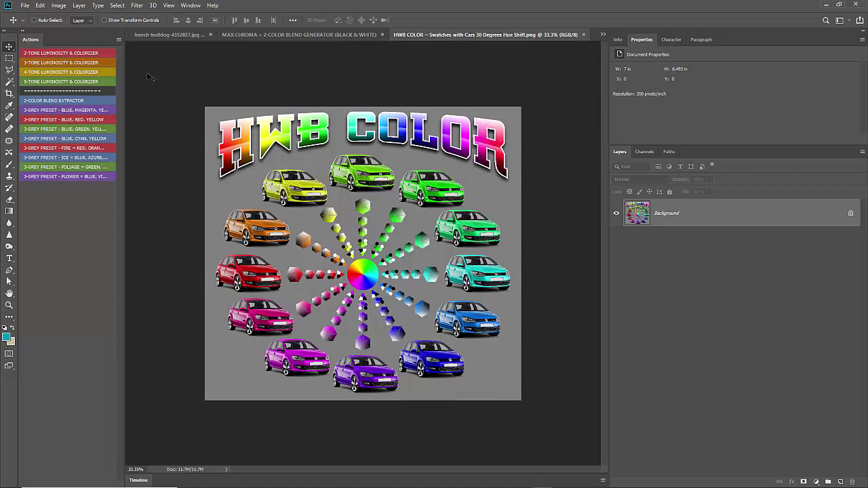
left_click(58, 54)
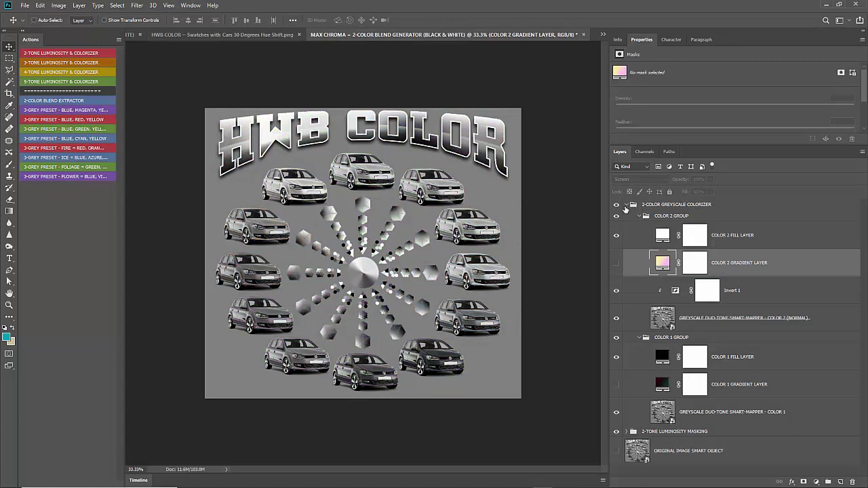
- Collapse the 2-COLOR GREYSCALE COLORIZER group and examine the greyscale cars with the 2-TONE LUMINOSITY MASKING group hidden
left_click(627, 206)
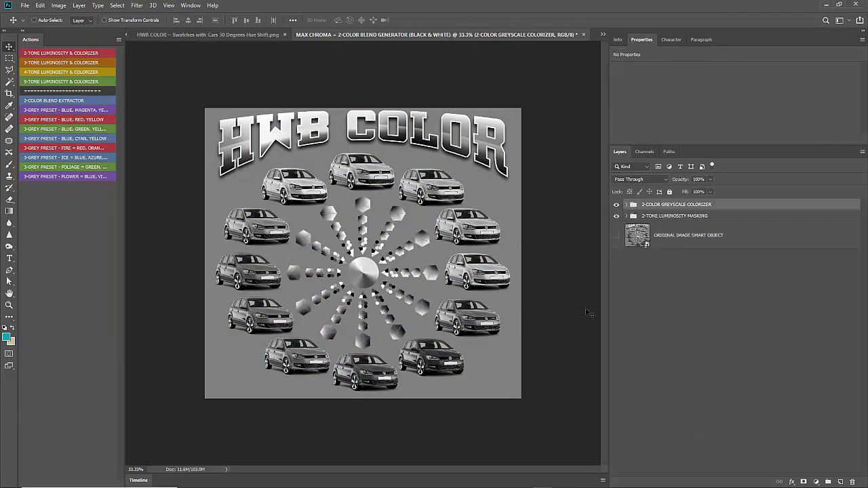
left_click(617, 205)
left_click(617, 205)
scroll(366, 220, "up", 4)
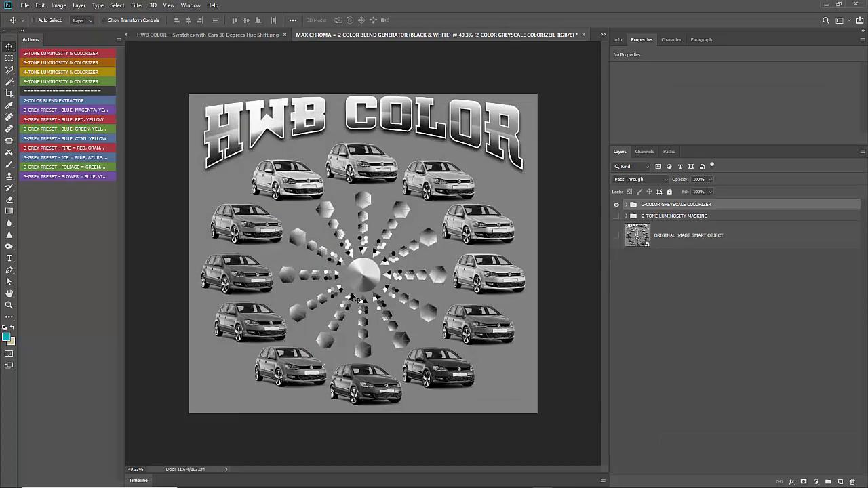
scroll(356, 299, "down", 2)
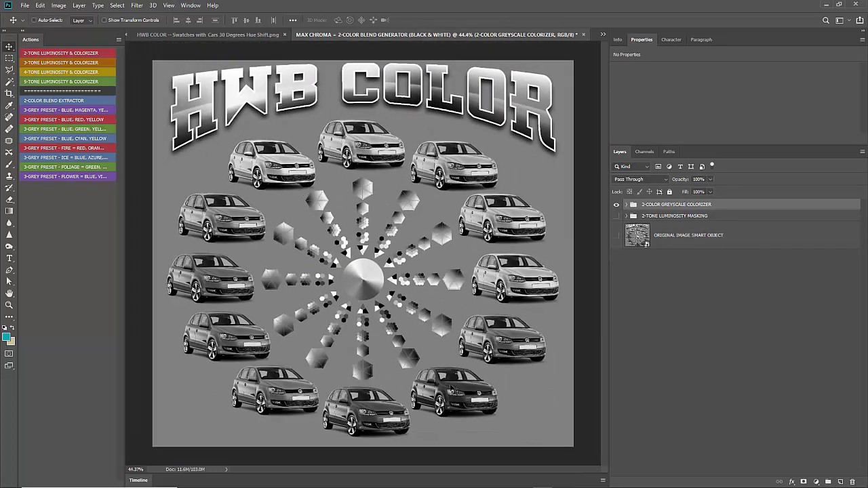
- Hide the 2-COLOR GREYSCALE COLORIZER group, show and expand 2-TONE LUMINOSITY MASKING, and hide both masks' GRADIENT FILL layers
left_click(616, 205)
left_click(616, 215)
left_click(626, 215)
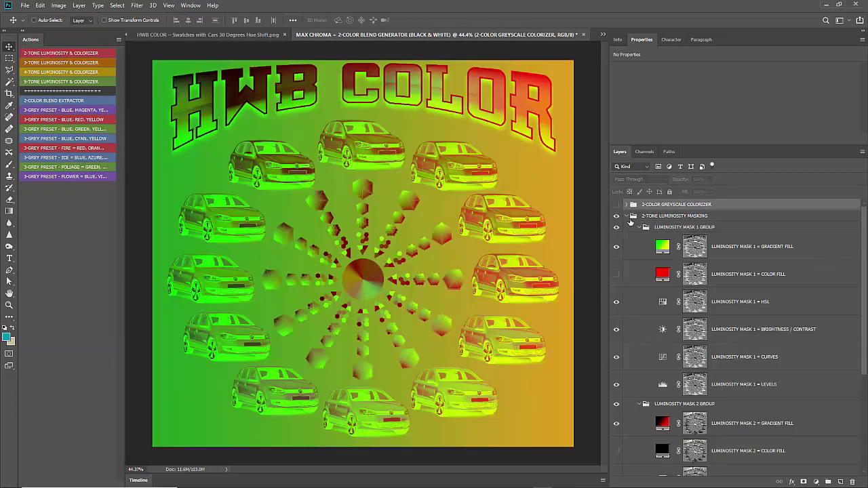
left_click(616, 248)
left_click(616, 423)
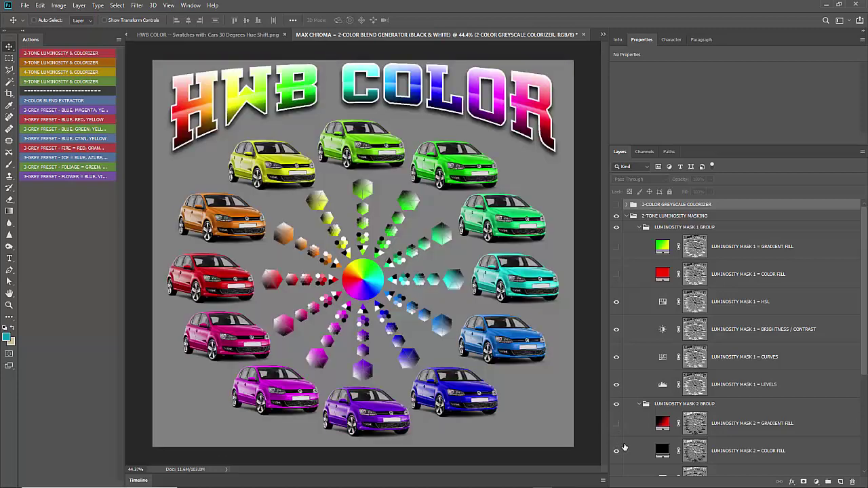
- Set the LUMINOSITY MASK 2 = COLOR FILL layer's color to white ffffff and leave the layer hidden
left_click(617, 451)
double_click(662, 451)
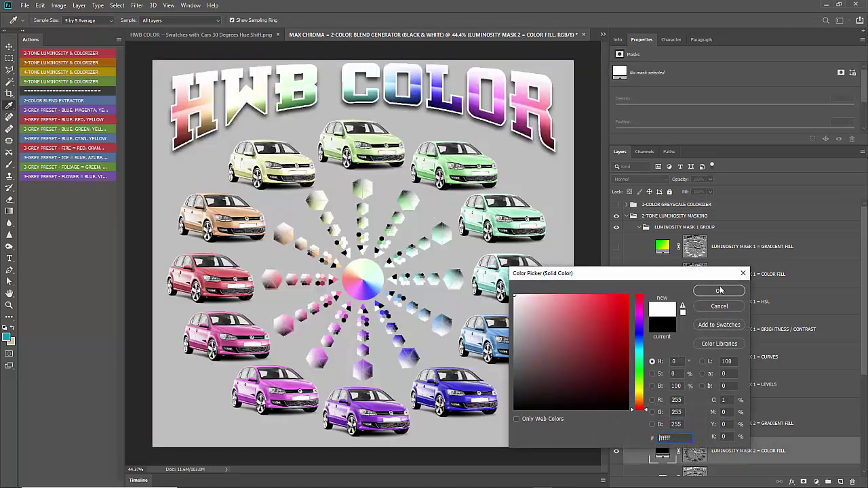
left_click(719, 290)
- Add a point near the middle of the LUMINOSITY MASK 2 = CURVES curve, close to the diagonal, and reselect the mask's COLOR FILL layer
scroll(691, 319, "down", 5)
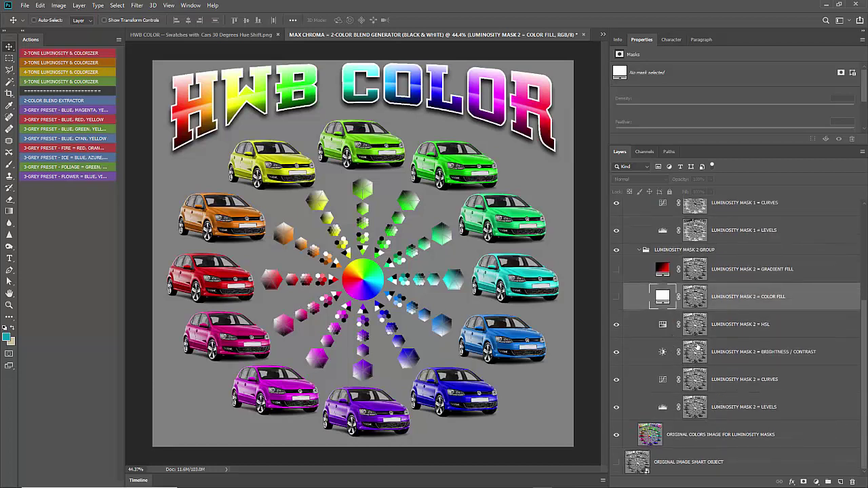
left_click(663, 377)
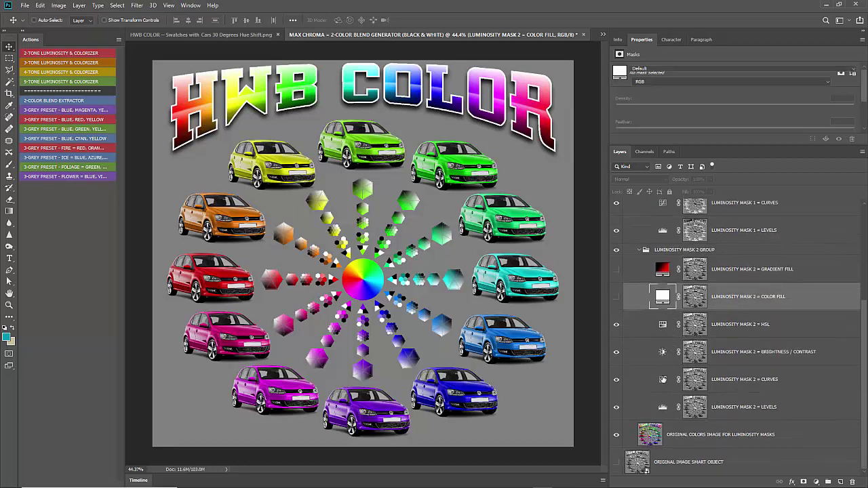
left_click_drag(743, 146, 744, 235)
mouse_move(743, 148)
left_mouse_down()
mouse_move(749, 173)
mouse_move(743, 132)
mouse_move(740, 153)
left_mouse_up()
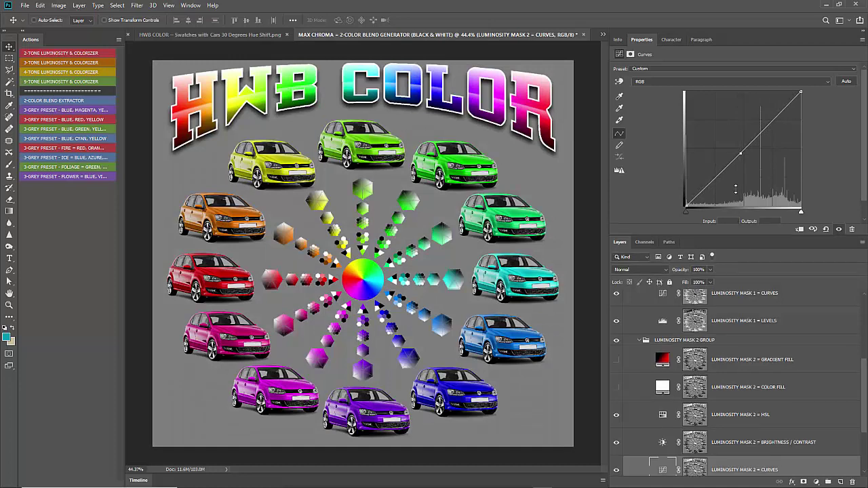
left_click_drag(739, 235, 739, 150)
left_click(749, 306)
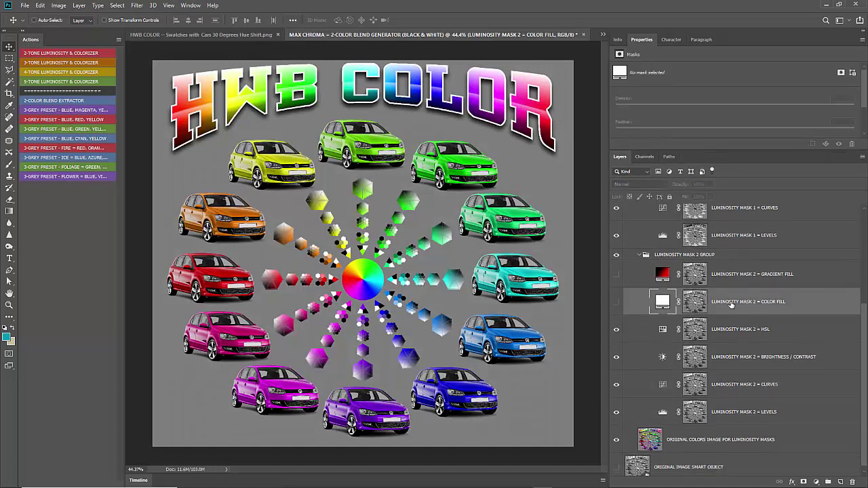
- Show the white LUMINOSITY MASK 2 = COLOR FILL layer briefly to preview its effect, and hide it again
scroll(732, 303, "up", 5)
scroll(655, 313, "down", 1)
scroll(652, 326, "up", 1)
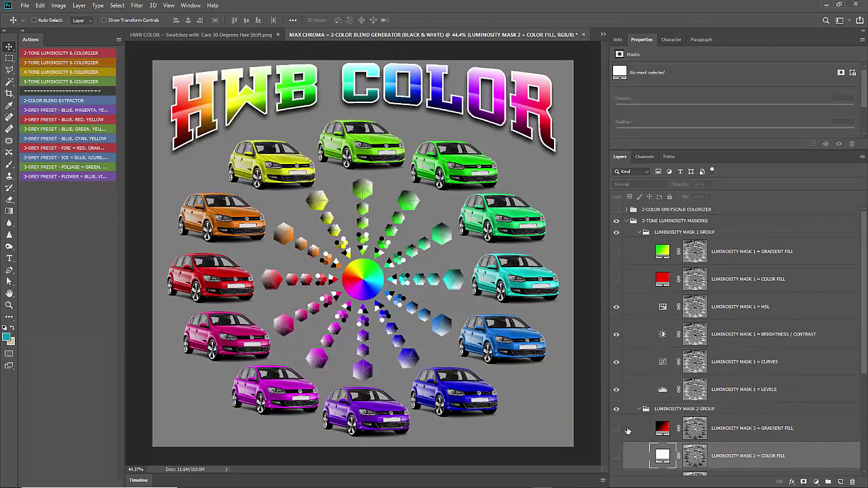
left_click(617, 456)
left_click(617, 456)
- Set the LUMINOSITY MASK 1 = COLOR FILL layer's color to black 000000 and leave the layer hidden
left_click(617, 278)
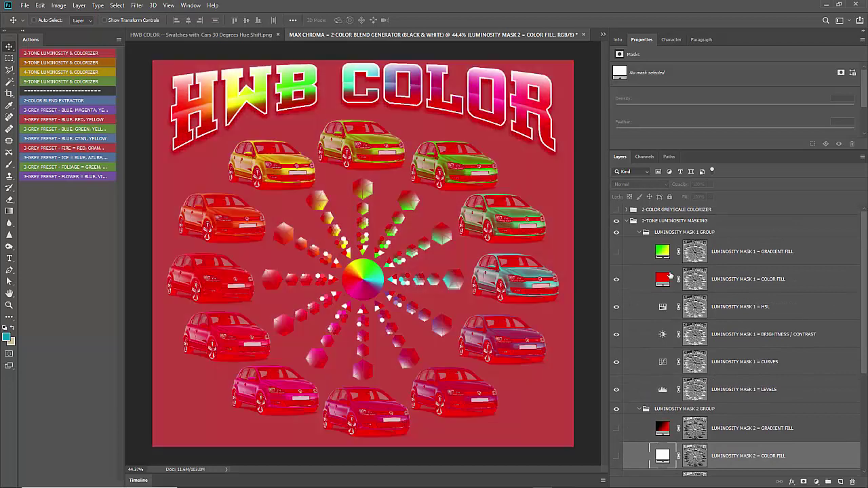
double_click(664, 279)
left_click(548, 406)
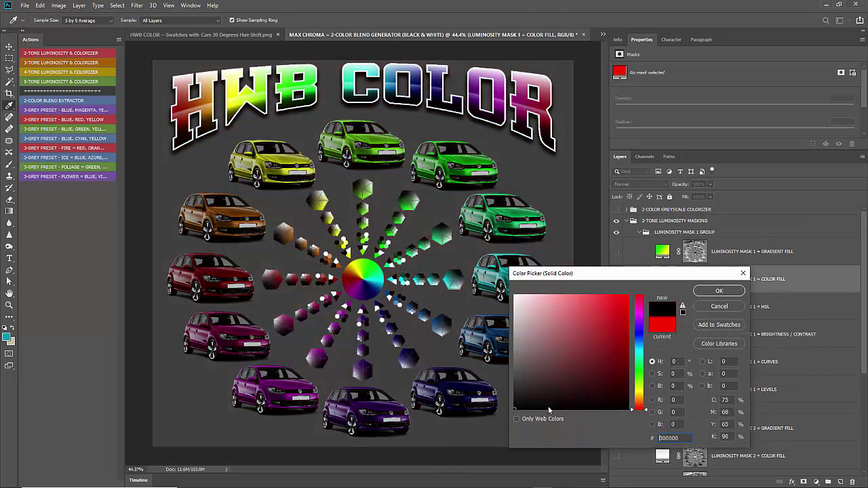
left_click(719, 291)
left_click(617, 278)
- Set the saturation of the LUMINOSITY MASK 2 = HSL adjustment layer to +2
scroll(741, 355, "down", 5)
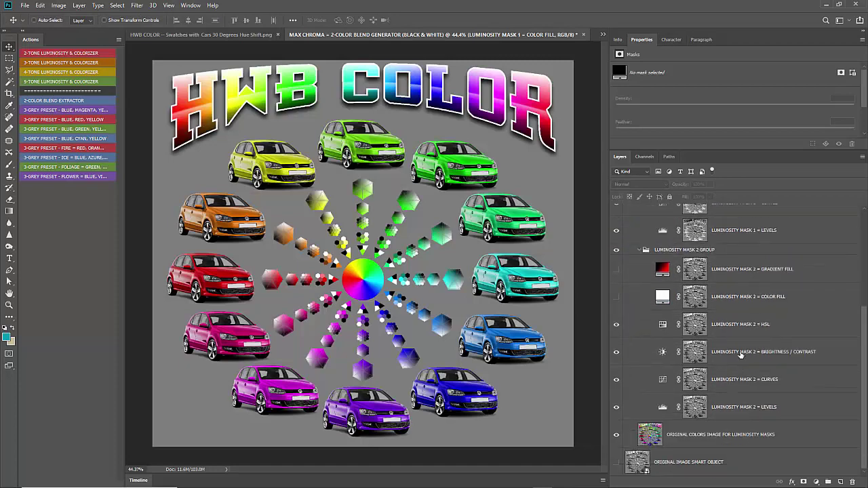
left_click(752, 331)
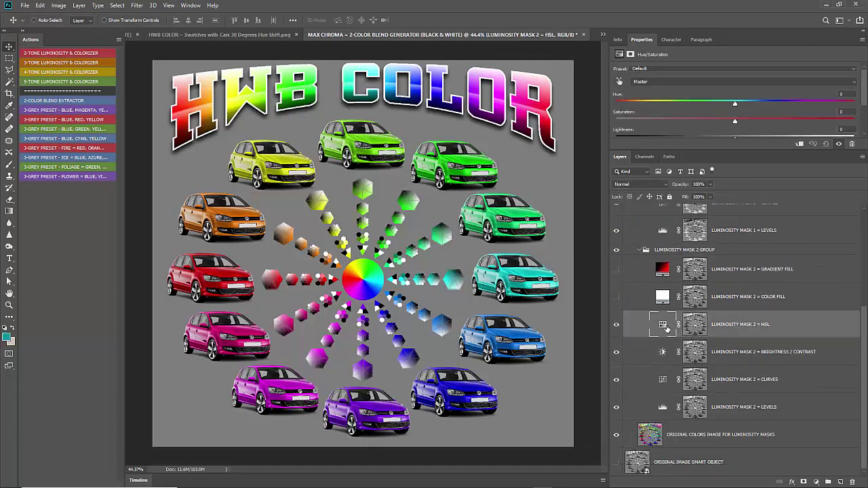
mouse_move(741, 123)
left_mouse_down()
mouse_move(790, 120)
mouse_move(790, 106)
mouse_move(860, 108)
mouse_move(737, 118)
left_mouse_up()
- Set the LUMINOSITY MASK 1 = HSL adjustment layer's saturation to +3 and lightness to +4
scroll(709, 346, "up", 3)
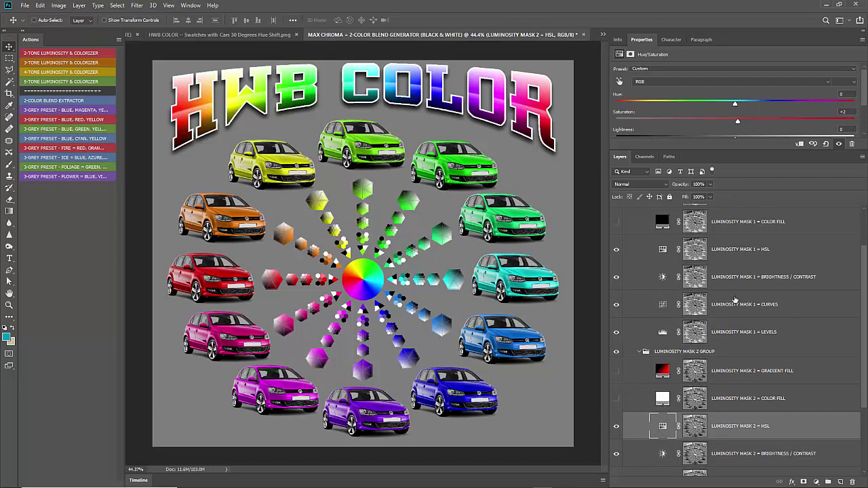
left_click(735, 300)
left_click(732, 251)
left_click(662, 249)
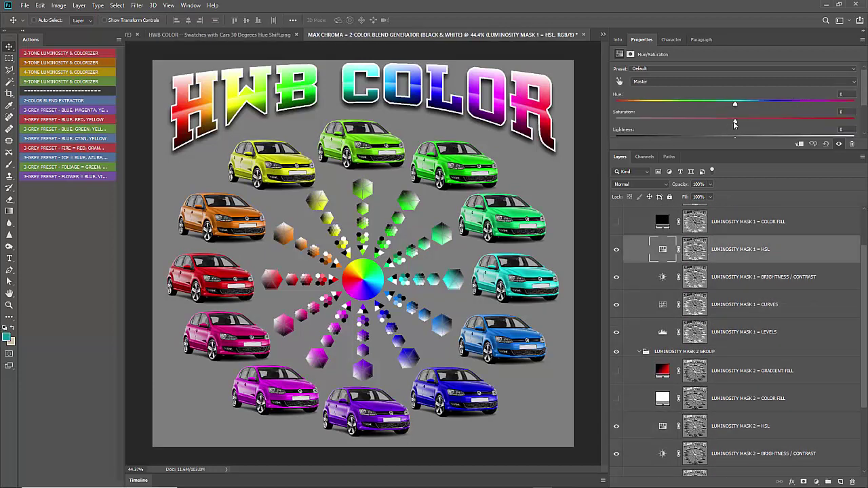
mouse_move(736, 121)
left_mouse_down()
mouse_move(848, 121)
mouse_move(760, 106)
mouse_move(738, 110)
mouse_move(817, 124)
mouse_move(771, 124)
mouse_move(826, 124)
mouse_move(739, 126)
left_mouse_up()
scroll(737, 141, "down", 1)
scroll(702, 306, "up", 2)
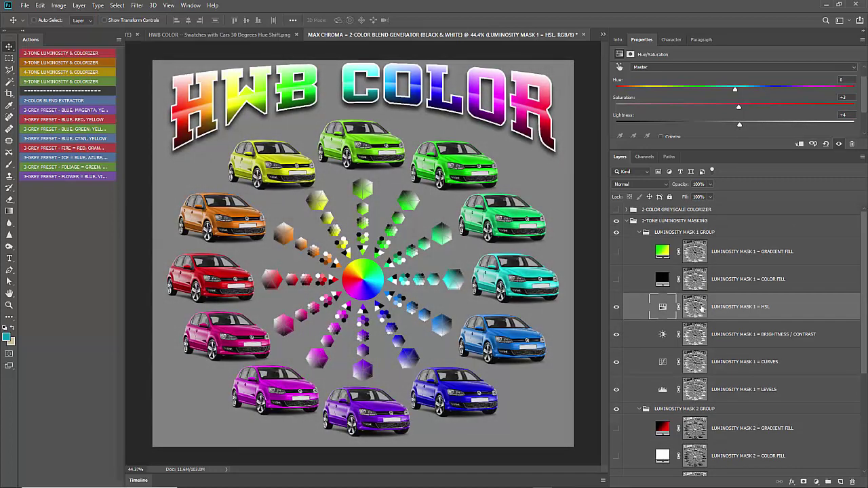
- Collapse and hide the 2-TONE LUMINOSITY MASKING group and close the generated 2-color blend document without saving
left_click(625, 221)
left_click(616, 220)
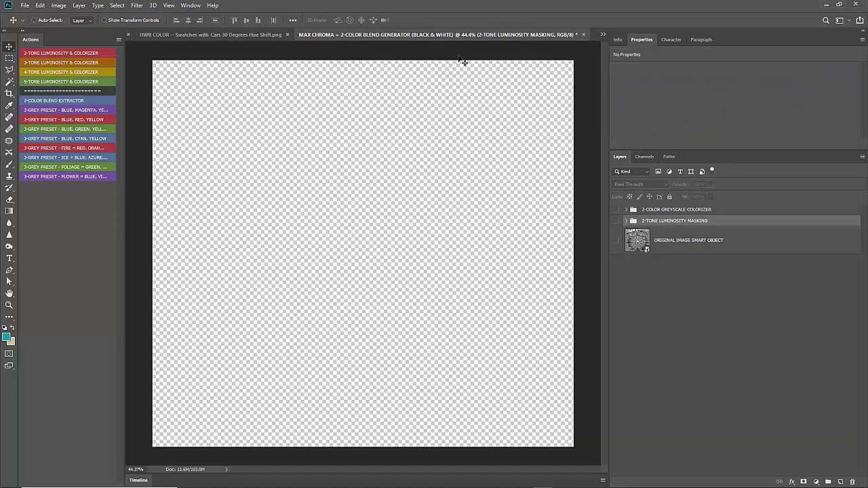
left_click(584, 35)
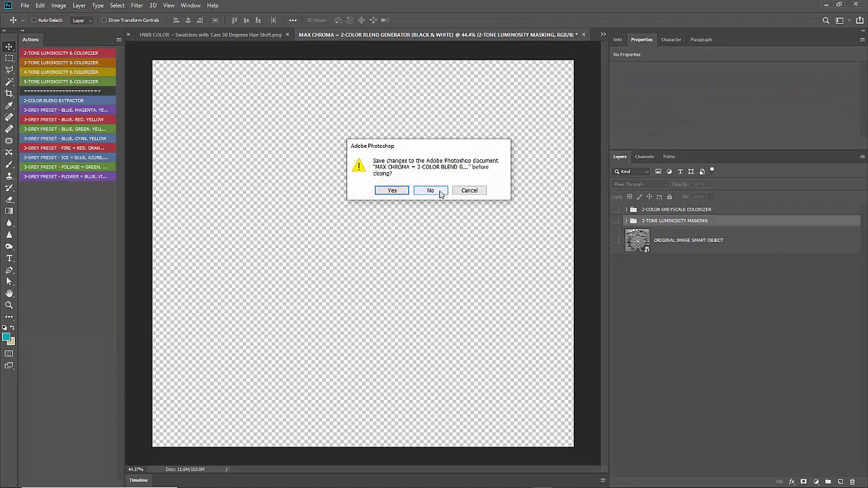
left_click(430, 191)
- Switch to GREYSCALE 100 PERCENT SQUARES - NON DITHERED.psd and run the 3-TONE LUMINOSITY & COLORIZER action on it
left_click(167, 36)
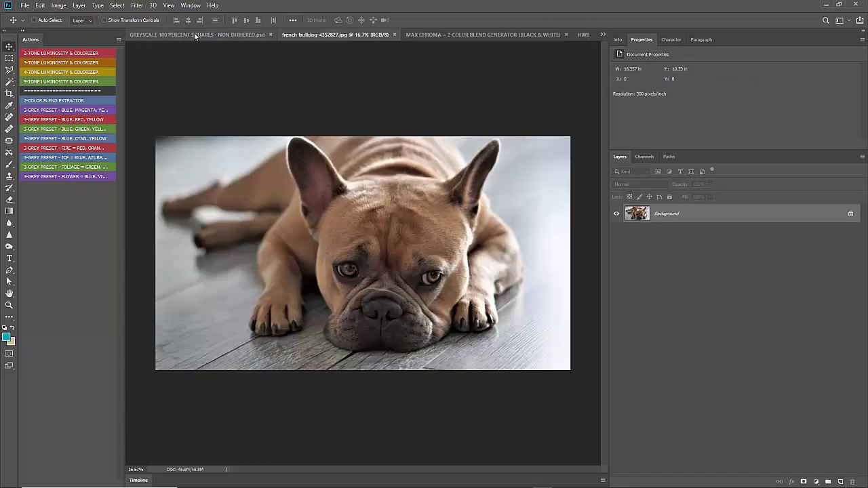
left_click(170, 35)
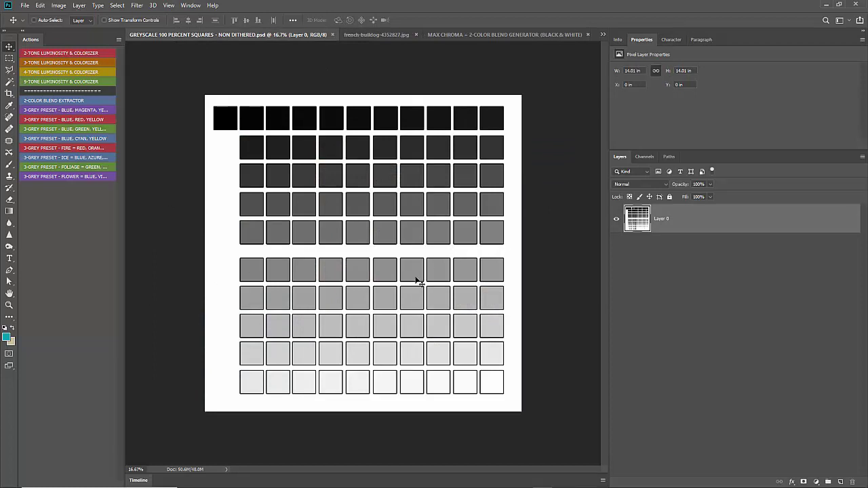
left_click(53, 63)
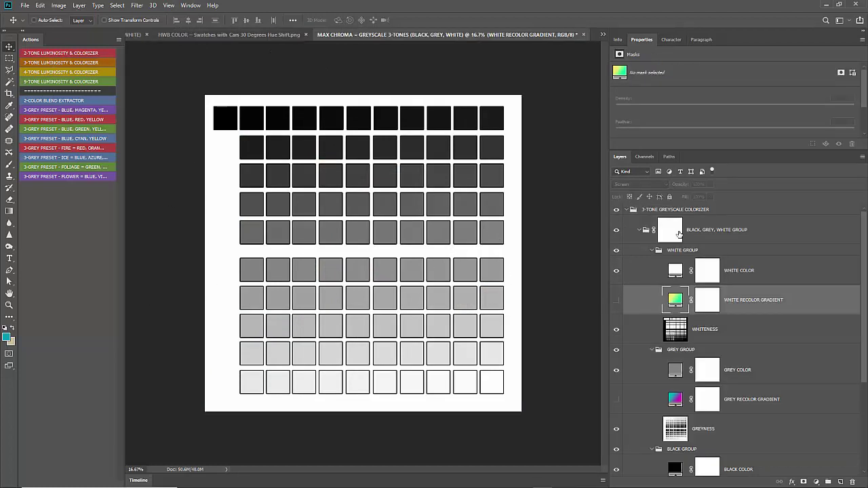
- Collapse the WHITE, GREY and BLACK groups inside 3-TONE GREYSCALE COLORIZER and select each one in turn, ending on WHITE GROUP
left_click(627, 210)
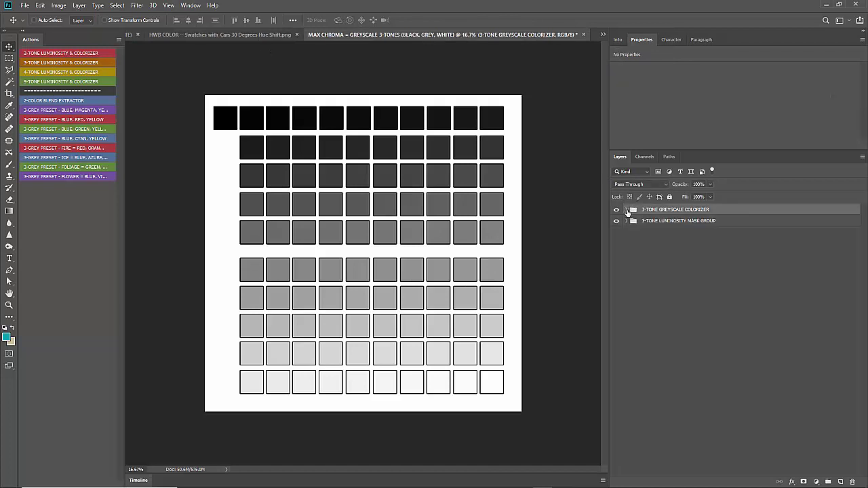
left_click(626, 210)
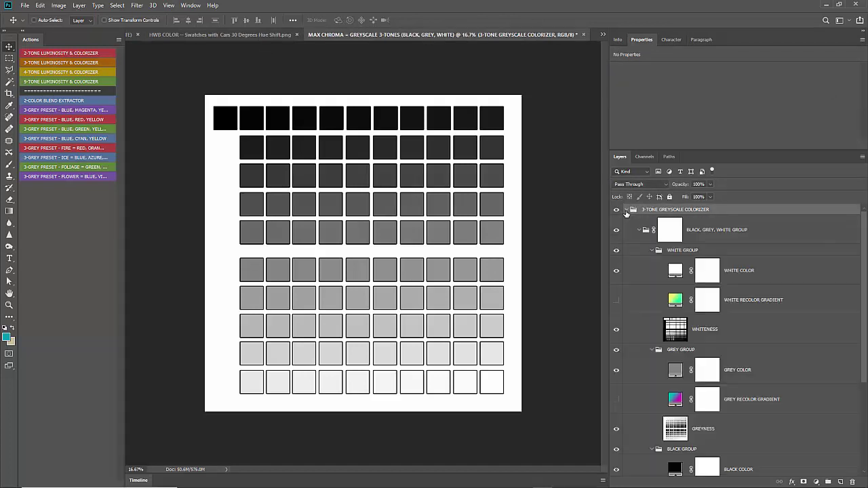
left_click(649, 250)
left_click(651, 261)
left_click(652, 273)
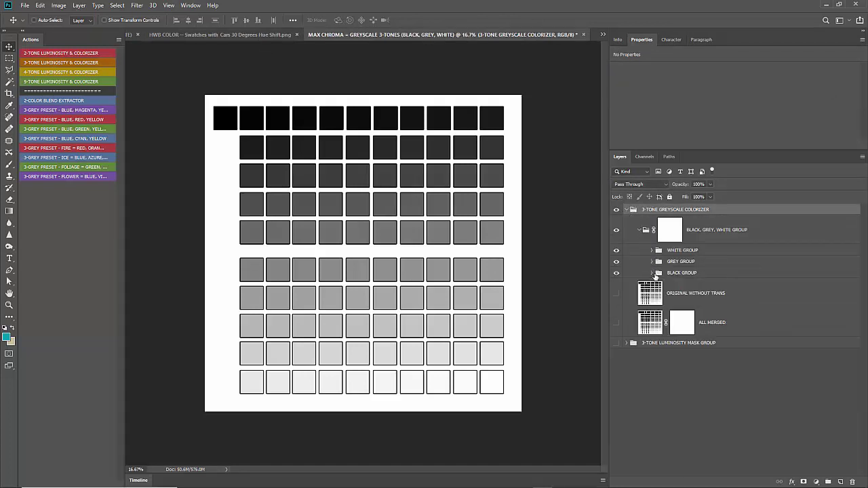
left_click(675, 274)
left_click(678, 262)
left_click(677, 251)
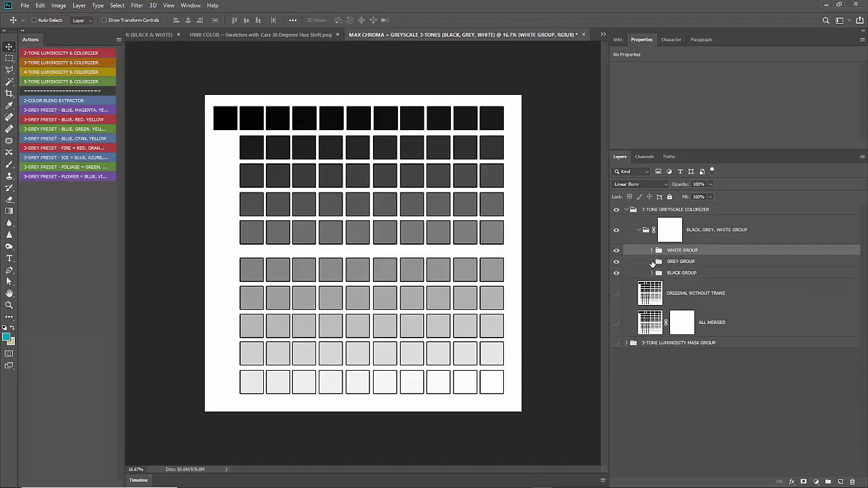
- Expand GREY GROUP and set its GREY COLOR fill layer to pure red ff0000
left_click(651, 262)
double_click(676, 284)
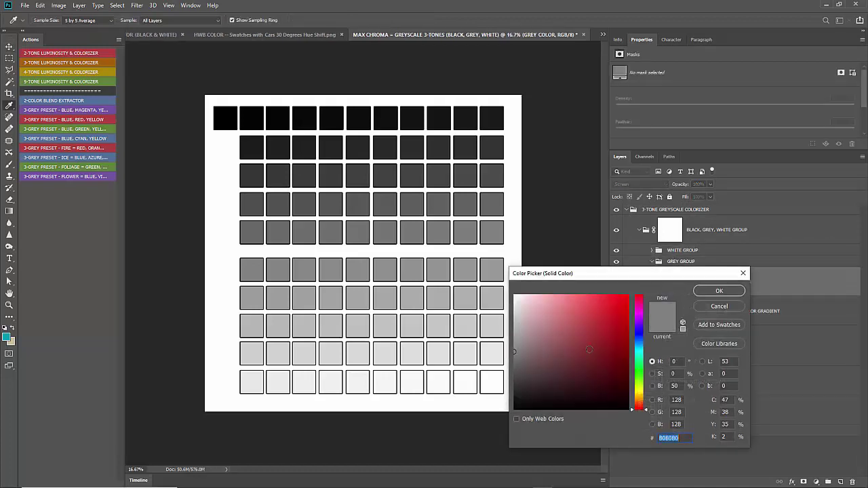
mouse_move(590, 349)
left_mouse_down()
mouse_move(554, 341)
mouse_move(614, 320)
mouse_move(616, 327)
mouse_move(628, 295)
left_mouse_up()
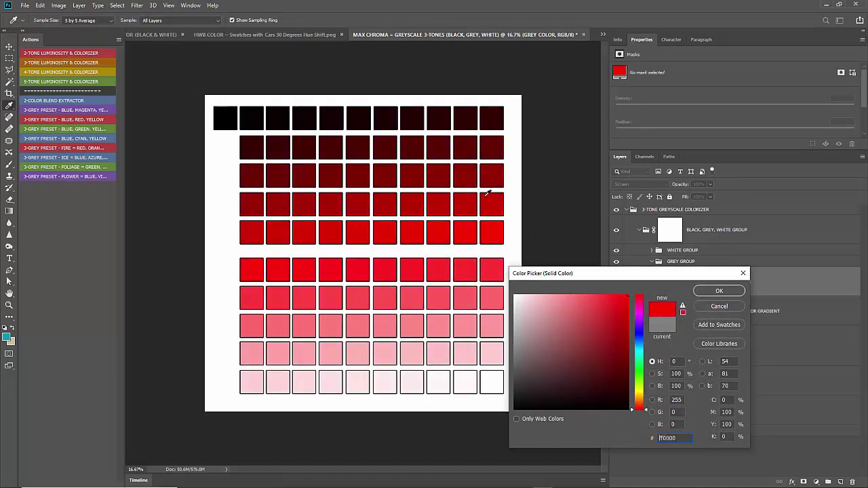
left_click(717, 291)
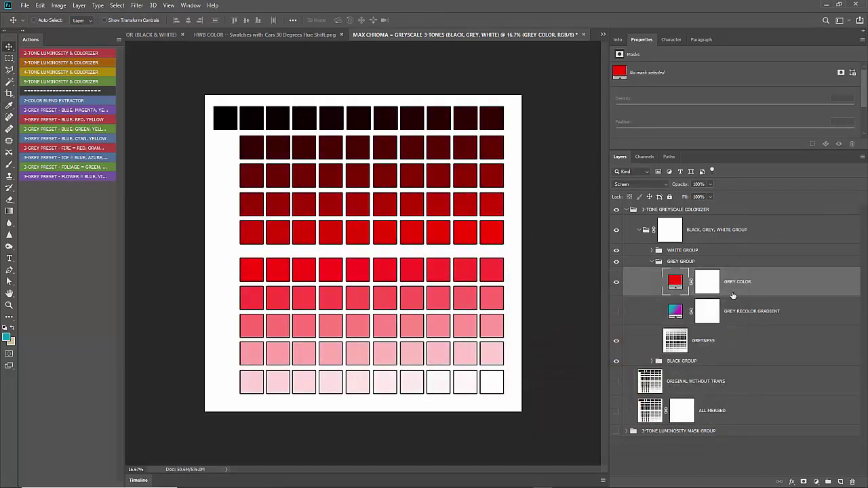
- Collapse and hide 3-TONE GREYSCALE COLORIZER, show and expand 3-TONE LUMINOSITY MASK GROUP, and expand its LUMINOSITY MASK 1 GROUP (BLACK RANGE)
left_click(626, 210)
left_click(616, 209)
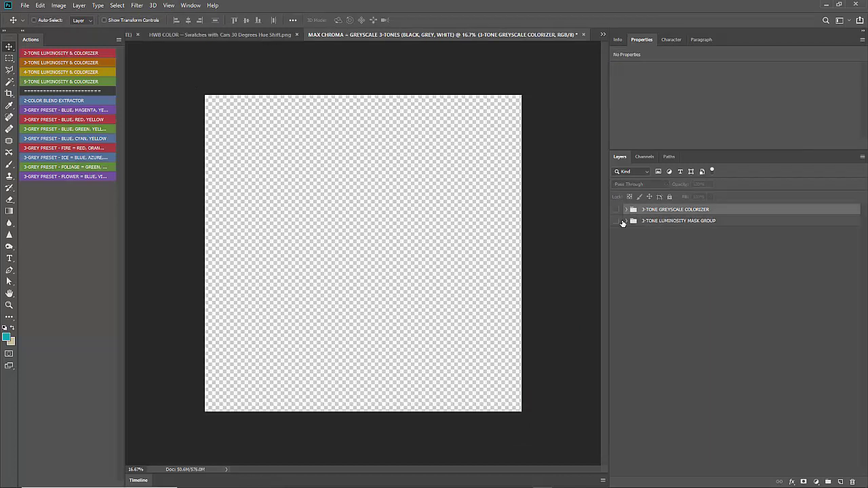
left_click(616, 221)
left_click(627, 221)
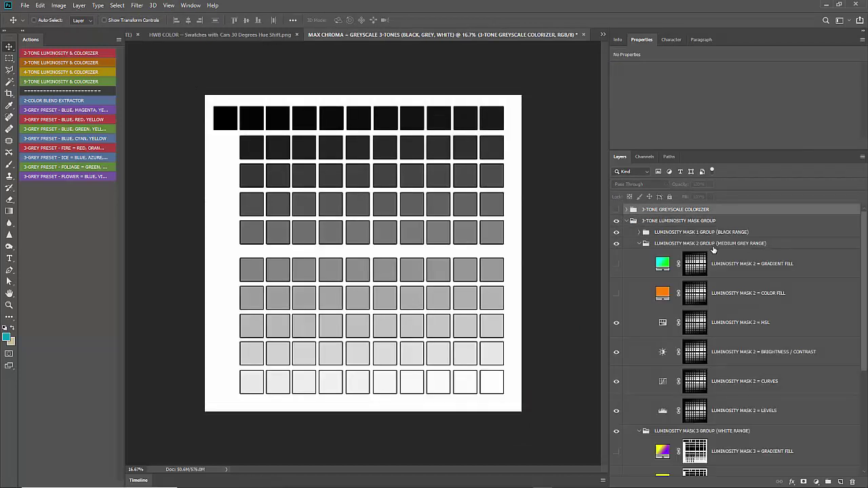
left_click(639, 233)
- Show the LUMINOSITY MASK 2 = COLOR FILL layer, try red ff0000 as its color, cancel the change and hide the layer
scroll(692, 347, "down", 6)
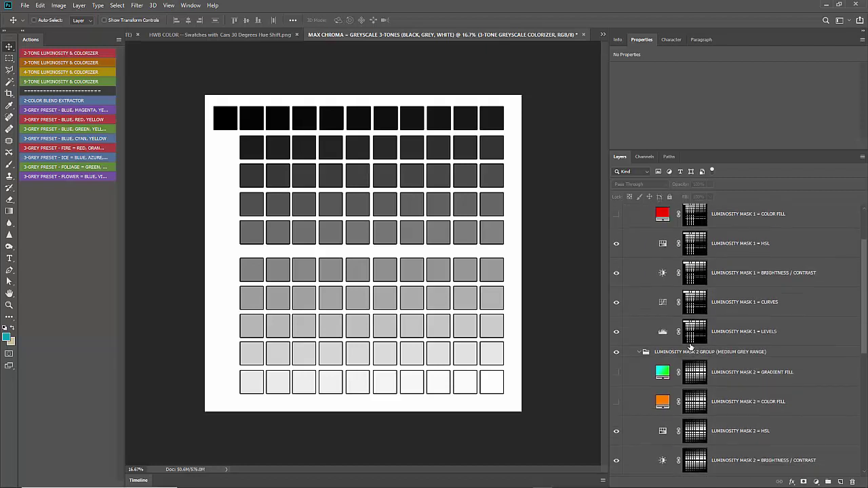
scroll(696, 354, "down", 2)
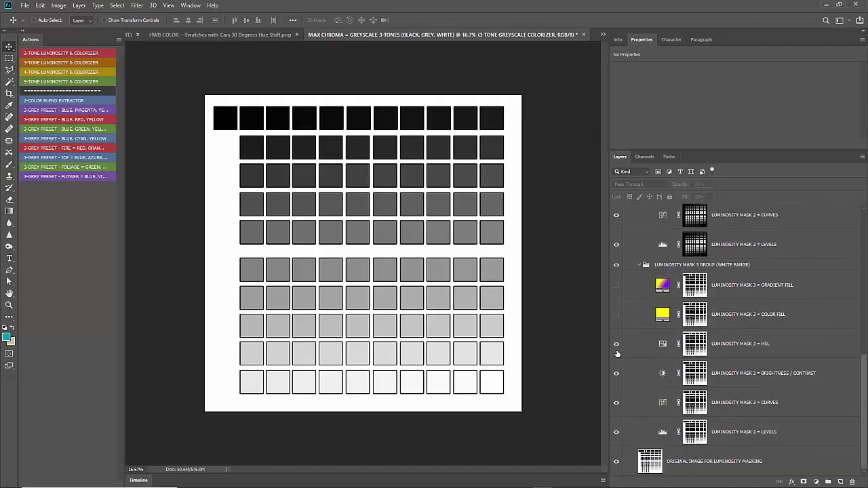
scroll(658, 331, "up", 6)
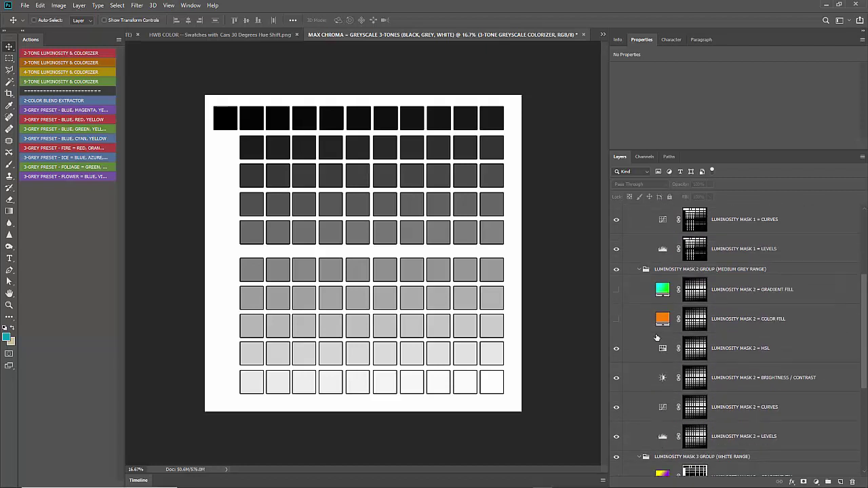
left_click(616, 319)
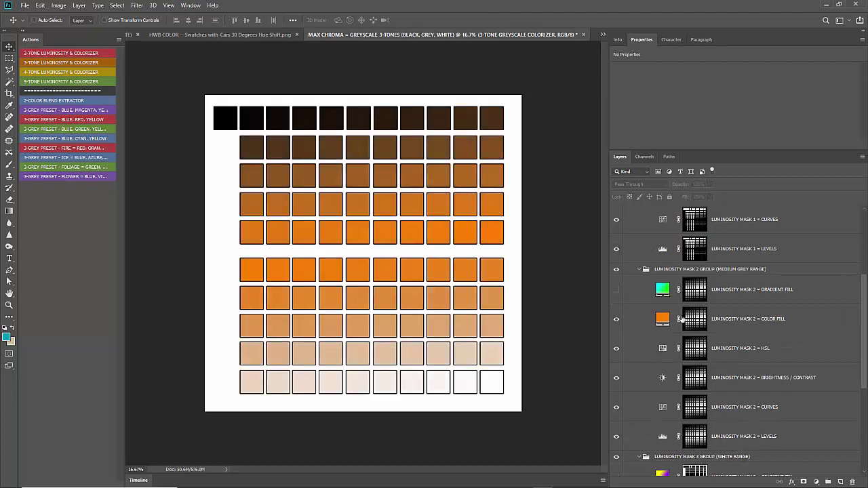
double_click(660, 320)
left_click_drag(640, 318, 643, 273)
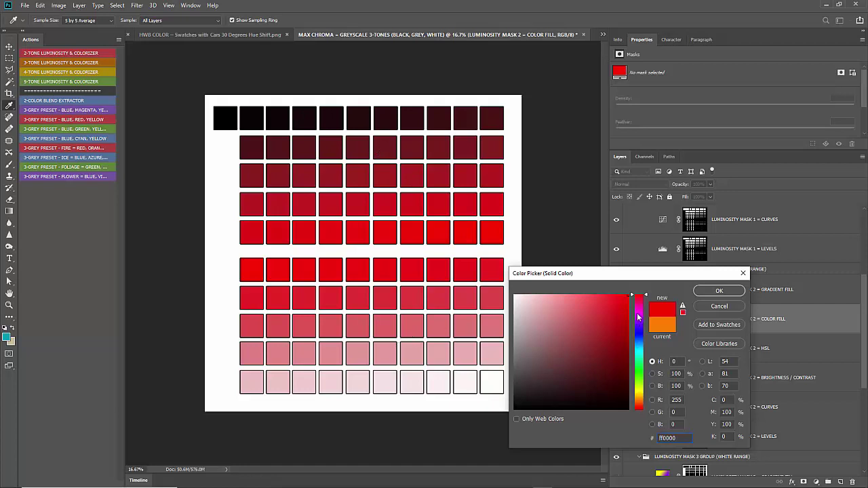
left_click(712, 309)
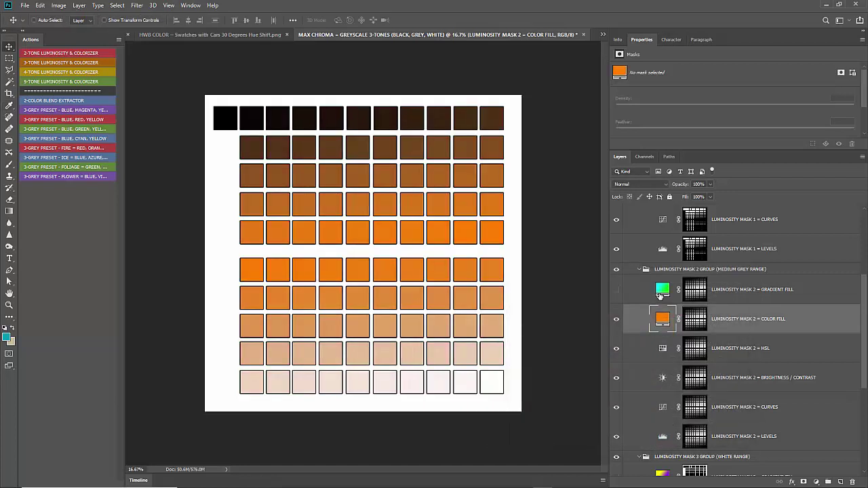
left_click(618, 323)
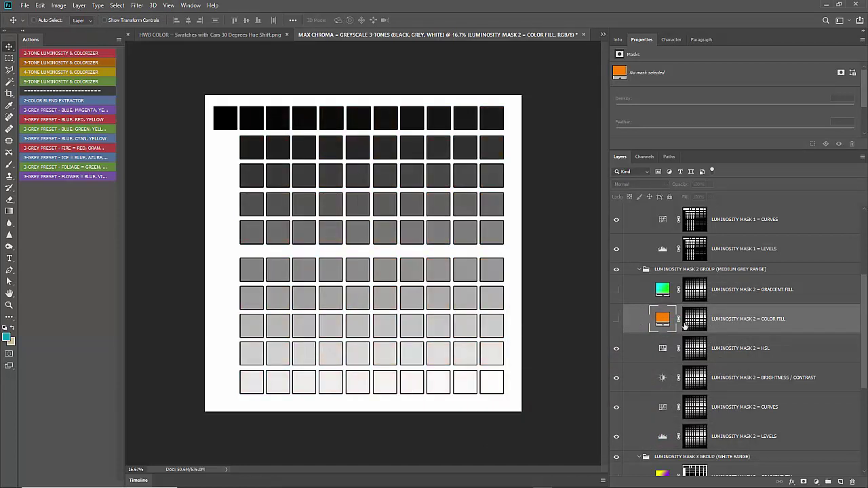
- Add a curve point with input 117 and output 116 on the LUMINOSITY MASK 2 = CURVES layer
left_click(679, 405)
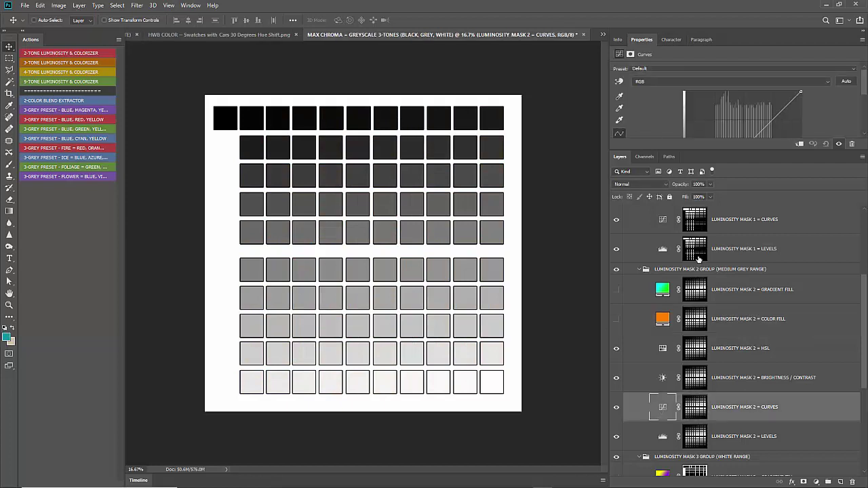
mouse_move(739, 150)
left_mouse_down()
mouse_move(743, 239)
mouse_move(753, 168)
mouse_move(758, 176)
mouse_move(721, 118)
mouse_move(739, 154)
left_mouse_up()
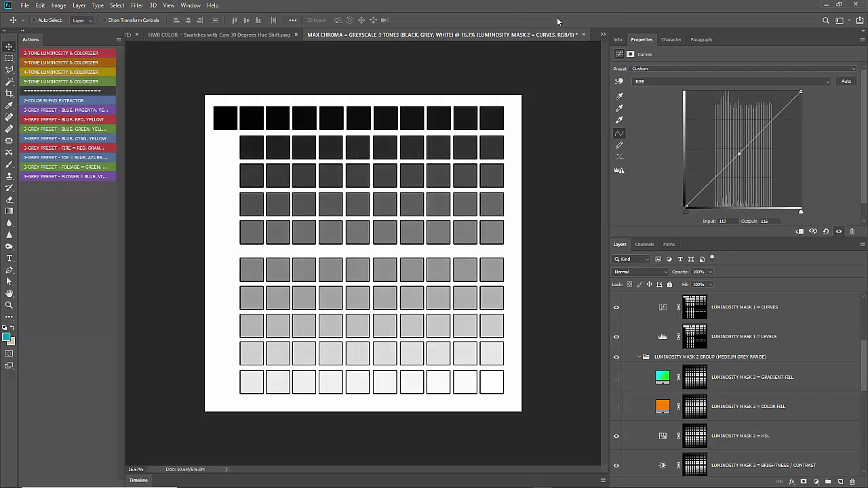
- Close the MAX CHROMA = GREYSCALE 3-TONES document without saving its changes
left_click(602, 34)
left_click(625, 48)
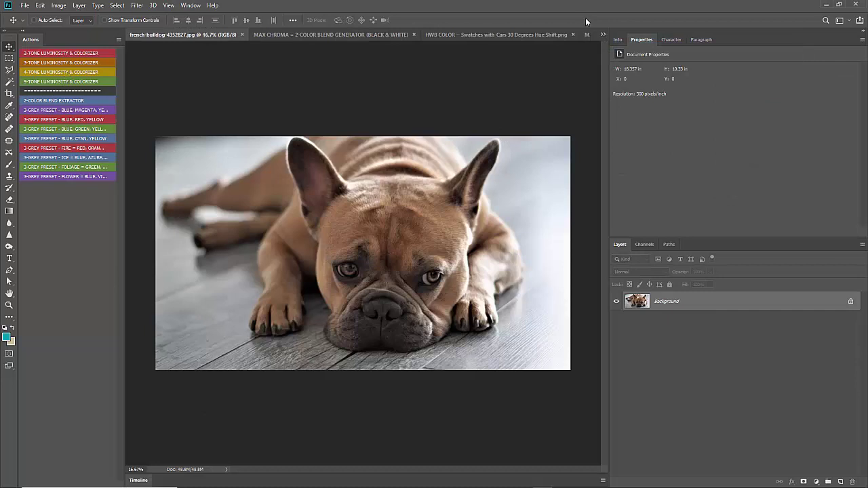
left_click(530, 37)
left_click(537, 36)
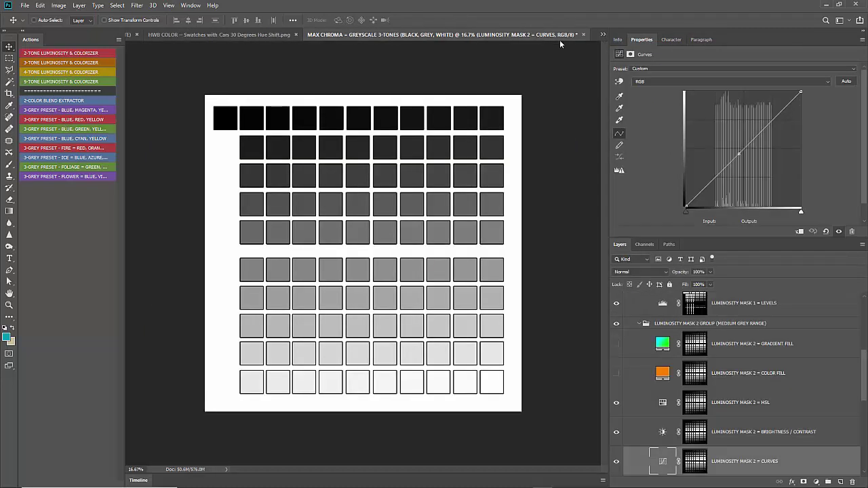
left_click(584, 36)
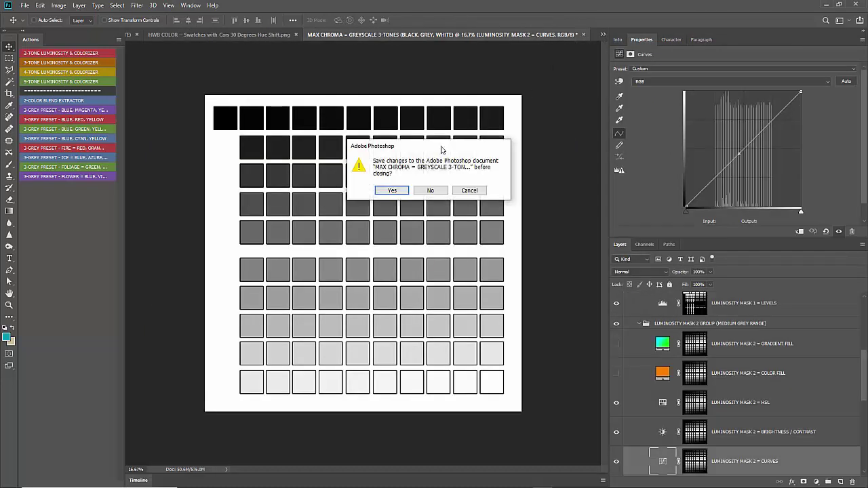
left_click(437, 192)
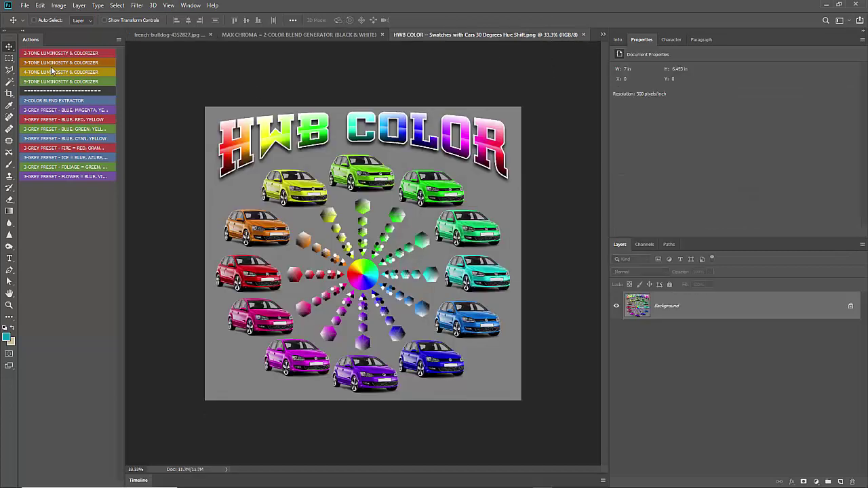
- Run the 3-TONE LUMINOSITY & COLORIZER action on the HWB COLOR cars image
left_click(603, 35)
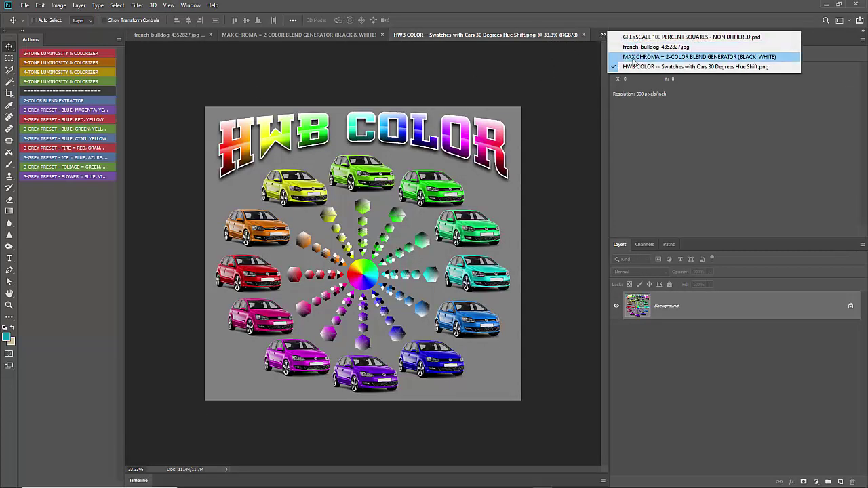
left_click(514, 48)
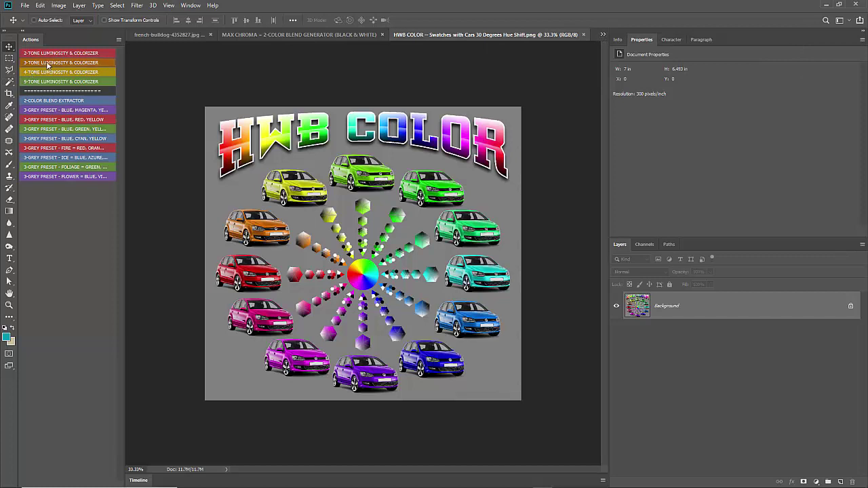
left_click(48, 63)
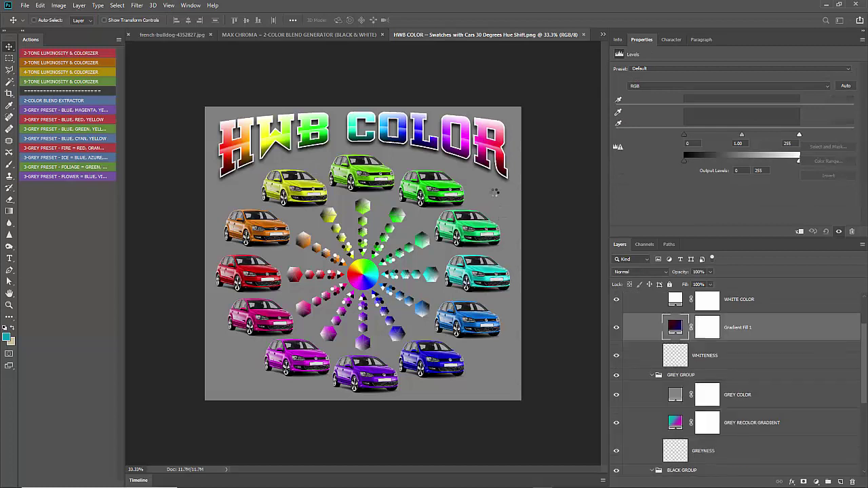
- Enlarge the layer list, and collapse and hide the 3-TONE GREYSCALE COLORIZER group
left_click_drag(721, 237, 711, 145)
scroll(668, 262, "up", 3)
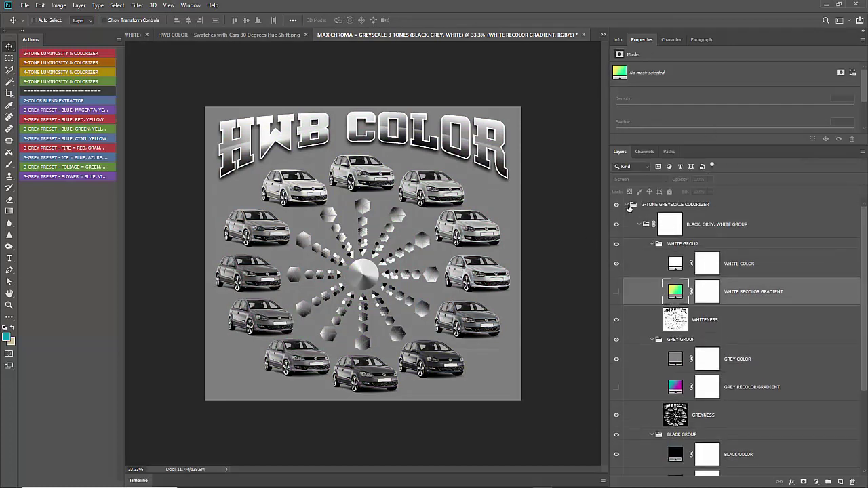
left_click(626, 205)
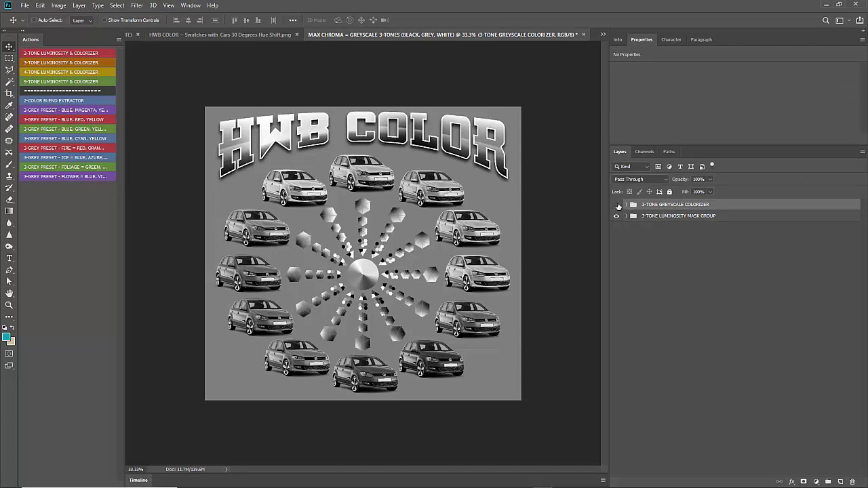
left_click(616, 205)
- Expand 3-TONE LUMINOSITY MASK GROUP and its subgroups, and look through the mask layers down to the white range
left_click(685, 215)
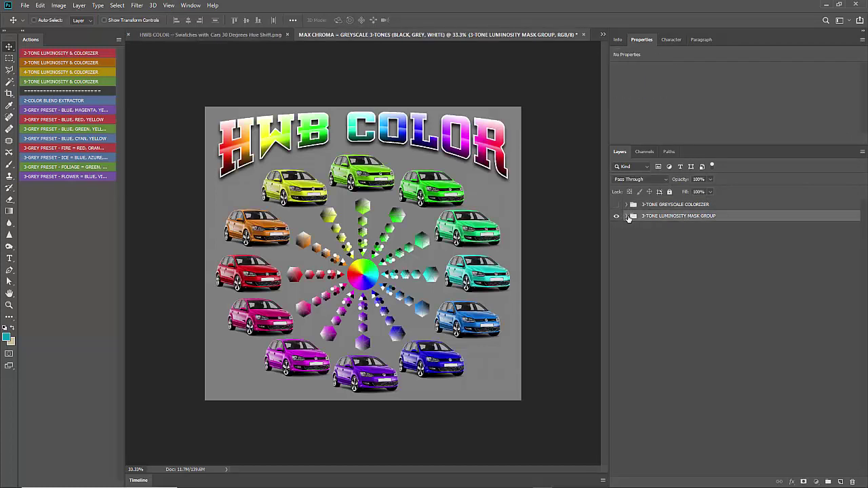
left_click(627, 216)
left_click(639, 231)
scroll(706, 346, "down", 6)
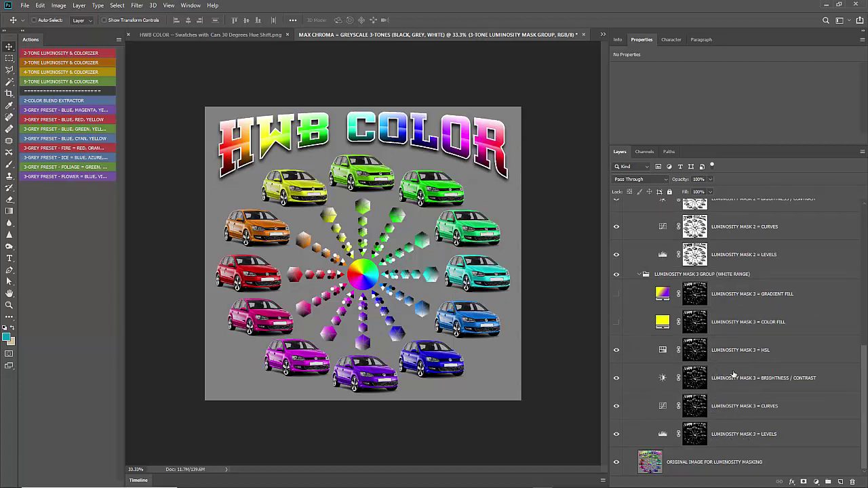
scroll(702, 337, "up", 2)
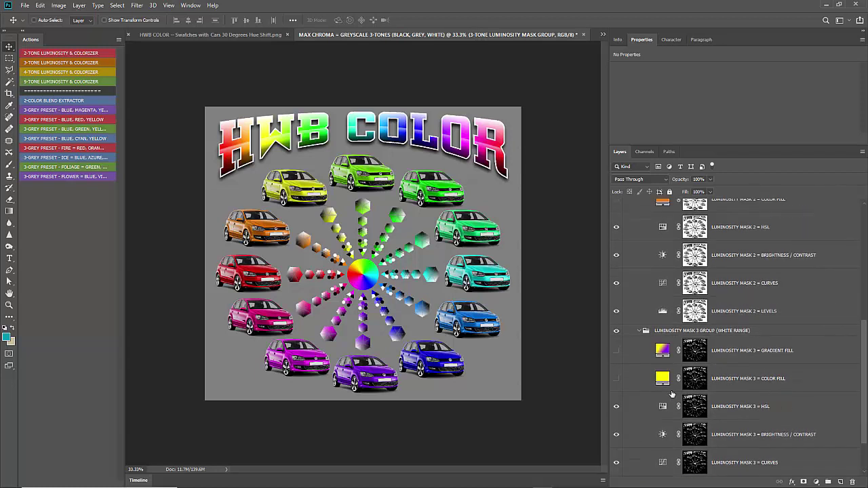
- Preview the LUMINOSITY MASK 3 = GRADIENT FILL layer by showing it briefly and hiding it again
left_click(758, 357)
left_click(616, 352)
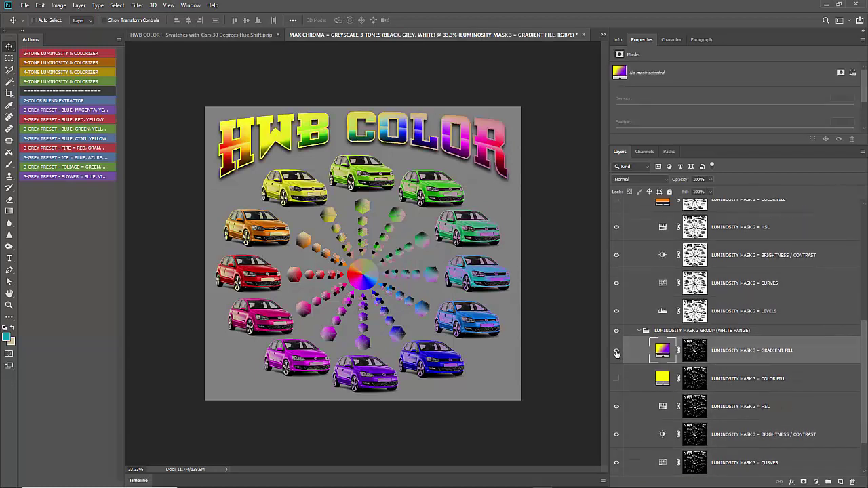
left_click(617, 352)
scroll(714, 353, "up", 4)
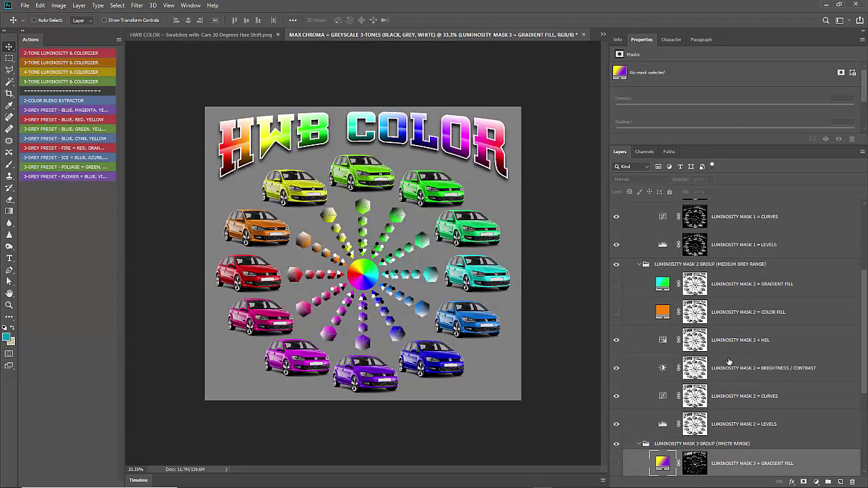
- Set Hue to +130 on the LUMINOSITY MASK 2 = HSL layer and inspect the recolored cars up close
left_click(750, 347)
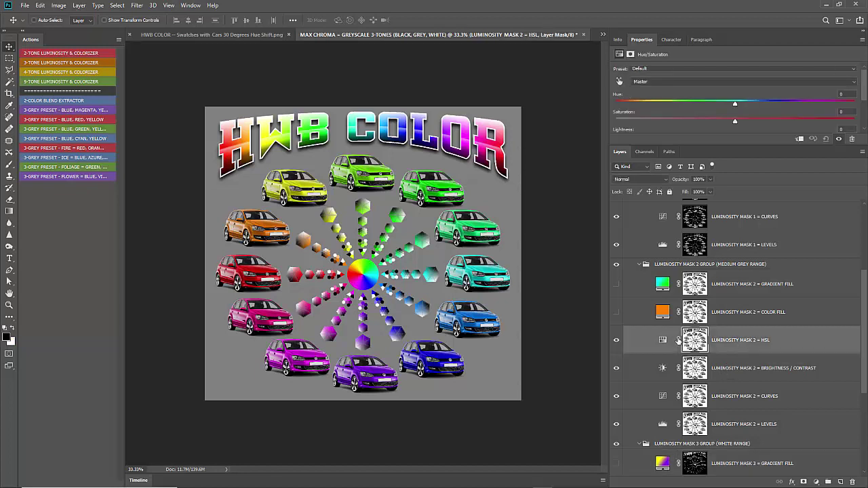
left_click_drag(738, 120, 829, 103)
scroll(447, 169, "up", 10)
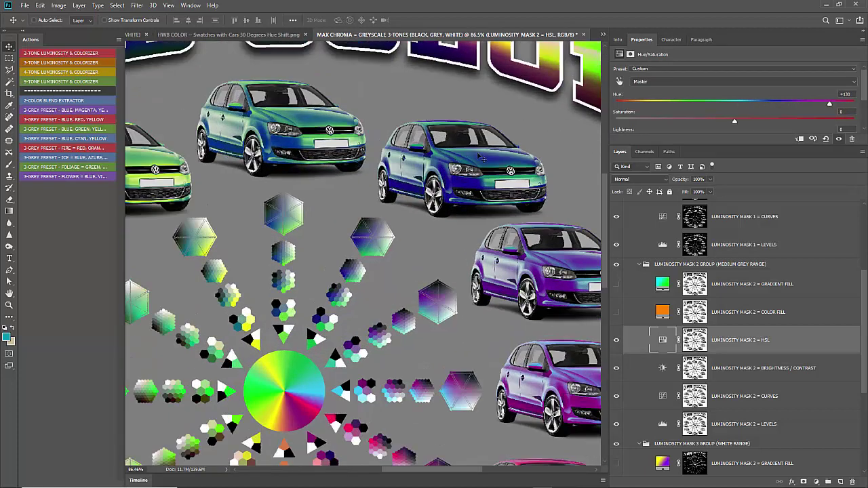
scroll(492, 154, "down", 5)
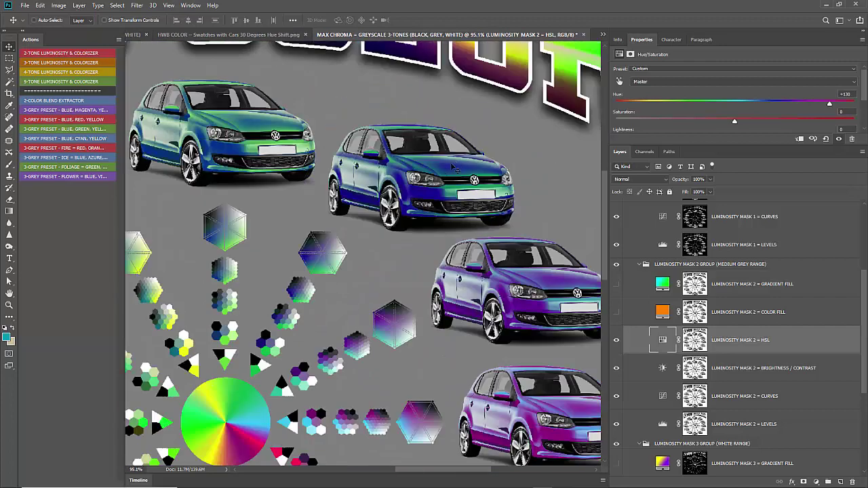
scroll(444, 173, "down", 1)
scroll(444, 173, "down", 2)
scroll(542, 261, "up", 4)
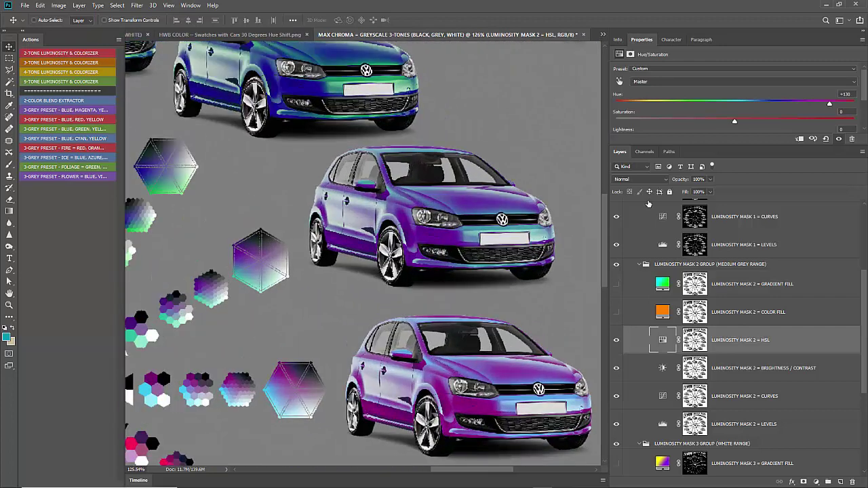
- Lower the Hue of the LUMINOSITY MASK 2 = HSL layer to +6 and examine the green car
left_click_drag(831, 105, 742, 105)
scroll(403, 192, "up", 4)
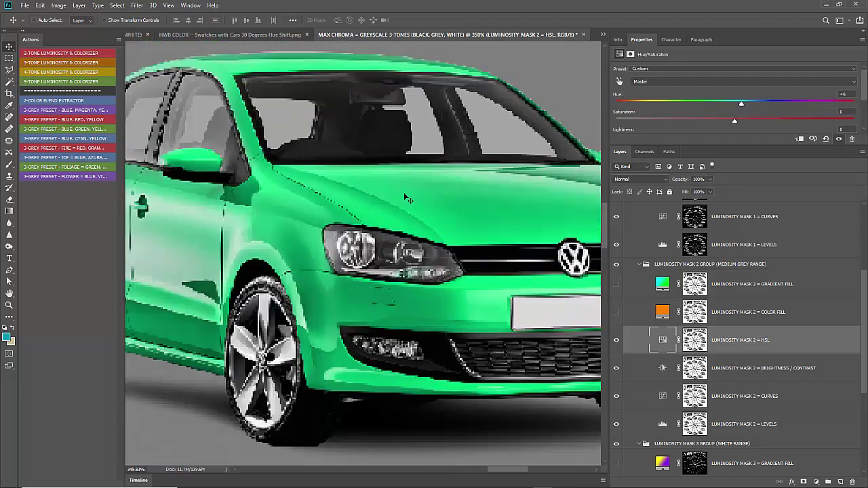
scroll(441, 213, "down", 2)
scroll(504, 186, "down", 1)
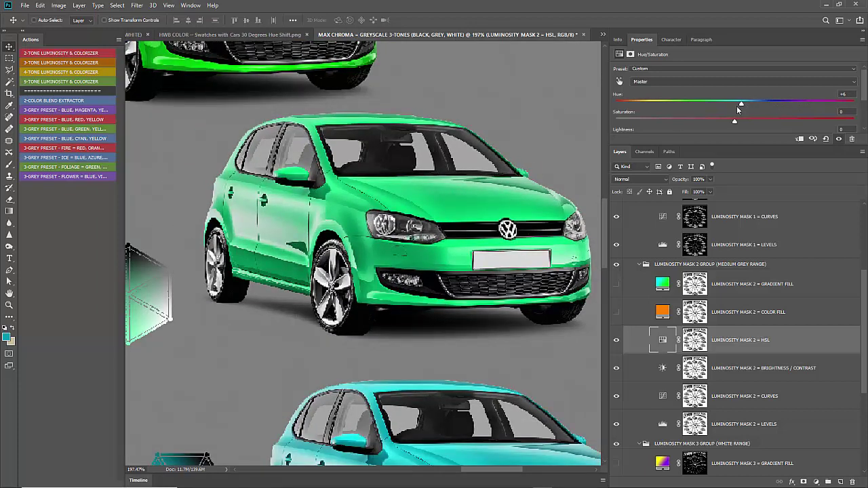
- Try Hue +139 on the LUMINOSITY MASK 2 = HSL layer and bring it back to -1
left_click_drag(742, 104, 734, 104)
left_click_drag(734, 105, 834, 104)
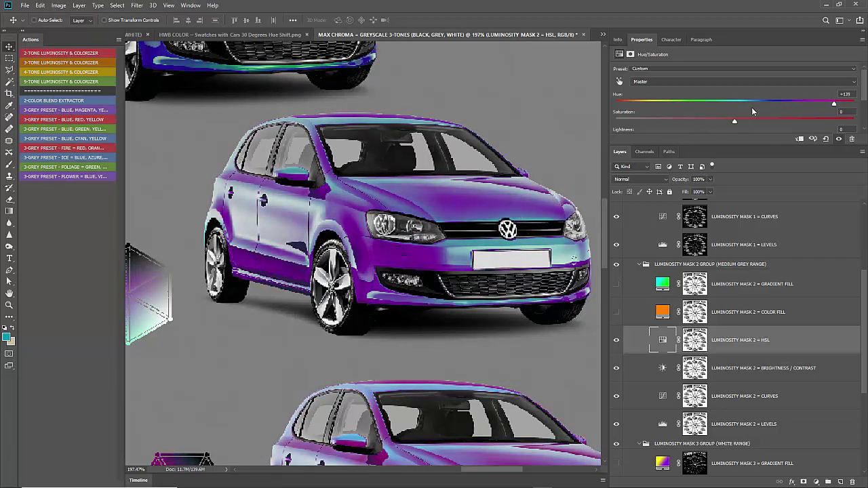
left_click_drag(749, 105, 734, 103)
scroll(453, 218, "down", 3)
scroll(453, 218, "down", 5)
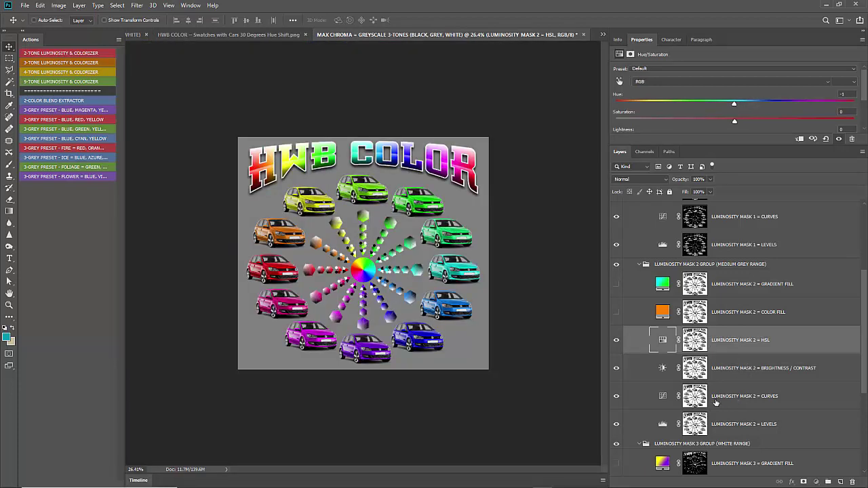
- Add a point near the middle of the curve on the LUMINOSITY MASK 2 = CURVES layer
left_click(736, 397)
mouse_move(743, 145)
left_mouse_down()
mouse_move(743, 212)
mouse_move(753, 163)
mouse_move(756, 179)
mouse_move(718, 113)
mouse_move(760, 167)
mouse_move(731, 135)
mouse_move(741, 147)
left_mouse_up()
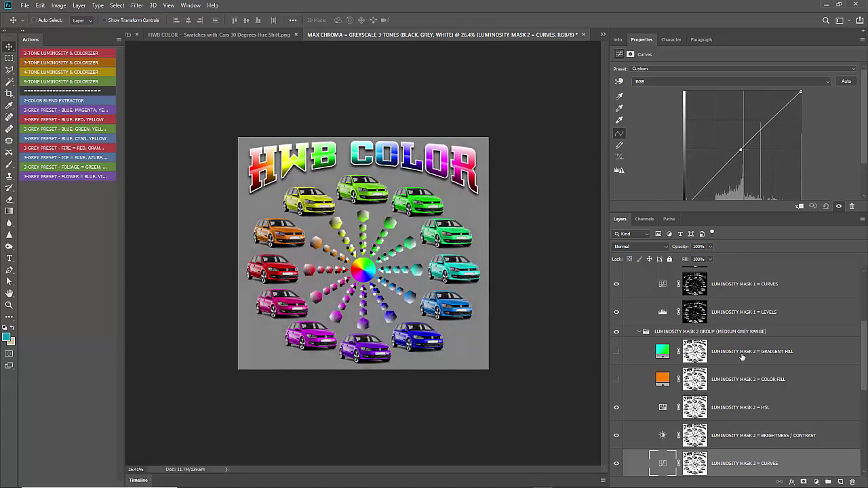
- Set the white output level of the LUMINOSITY MASK 2 = LEVELS layer to 0
scroll(678, 393, "down", 3)
left_click(662, 378)
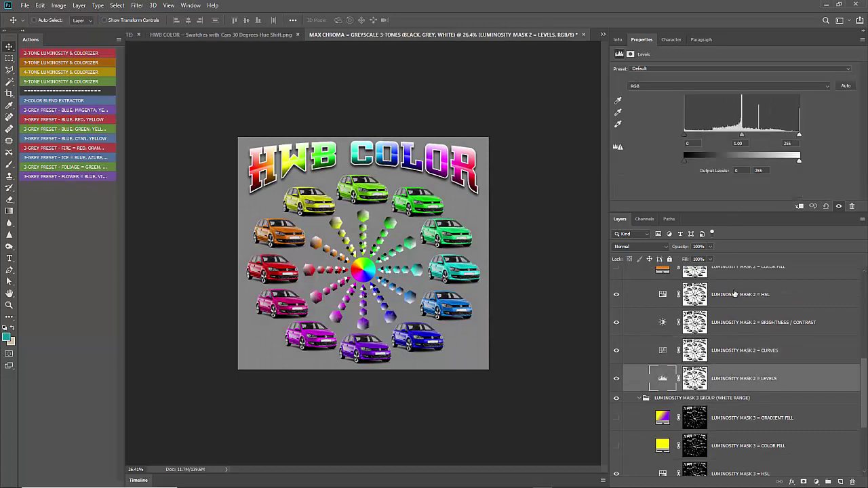
mouse_move(742, 135)
left_mouse_down()
mouse_move(771, 135)
mouse_move(742, 136)
left_mouse_up()
left_click_drag(685, 162, 652, 161)
left_click_drag(799, 162, 668, 161)
scroll(353, 253, "up", 6)
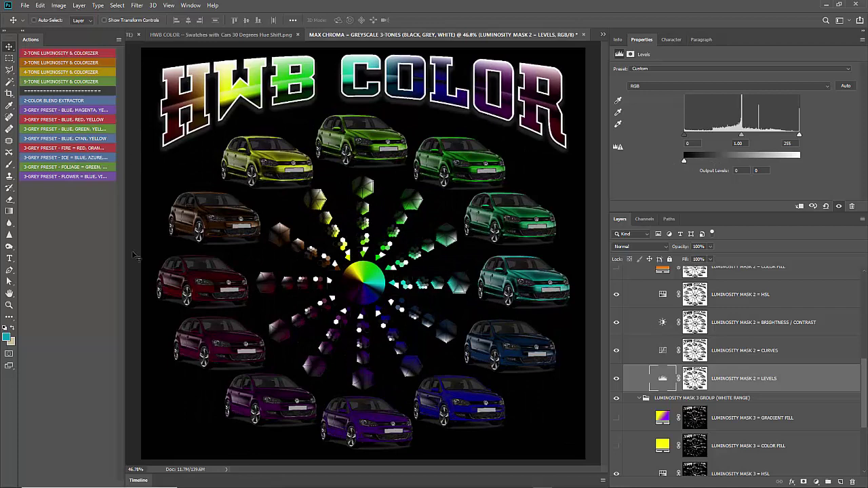
- Restore the output levels of the LUMINOSITY MASK 2 = LEVELS layer to 0 and 255
left_click_drag(686, 163, 810, 168)
left_click_drag(704, 162, 684, 162)
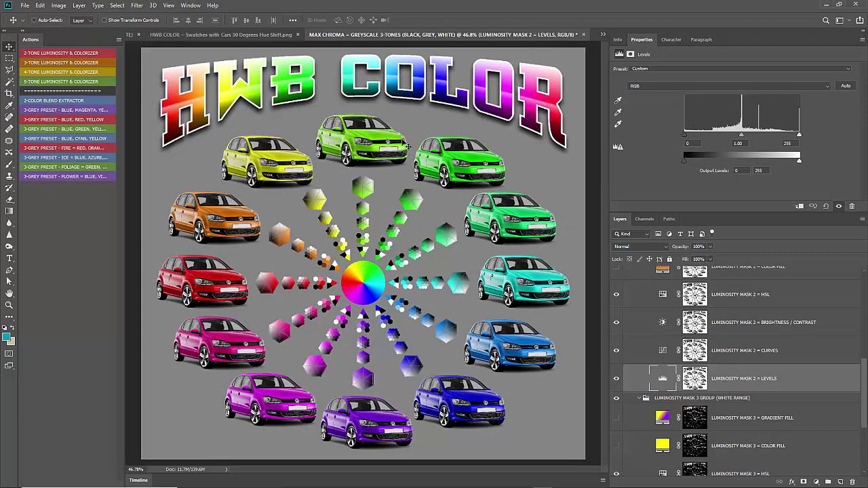
scroll(364, 289, "up", 6)
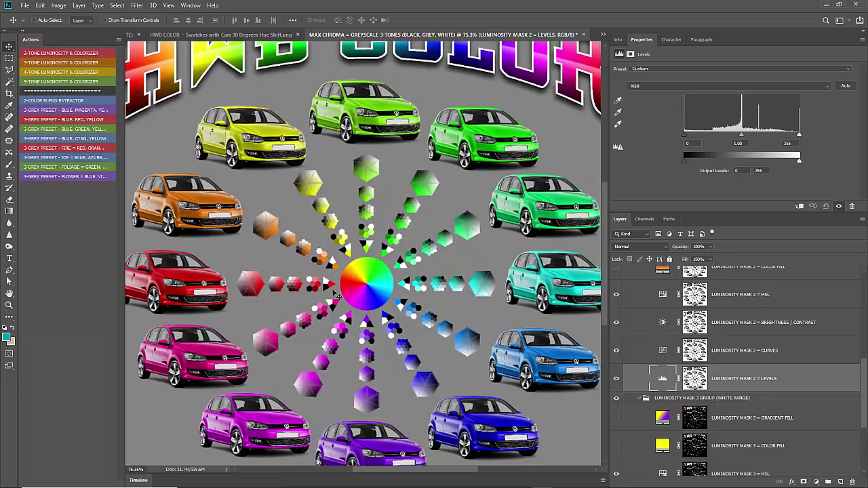
- Lower the white output level of LUMINOSITY MASK 2 = LEVELS to 0 again and inspect the color wheel and surrounding swatches
left_click_drag(799, 164, 671, 173)
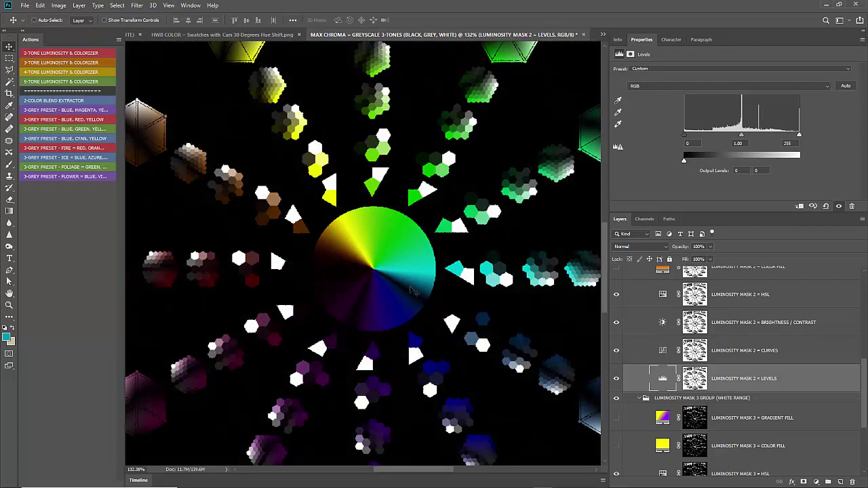
scroll(353, 312, "up", 2)
scroll(268, 284, "up", 2)
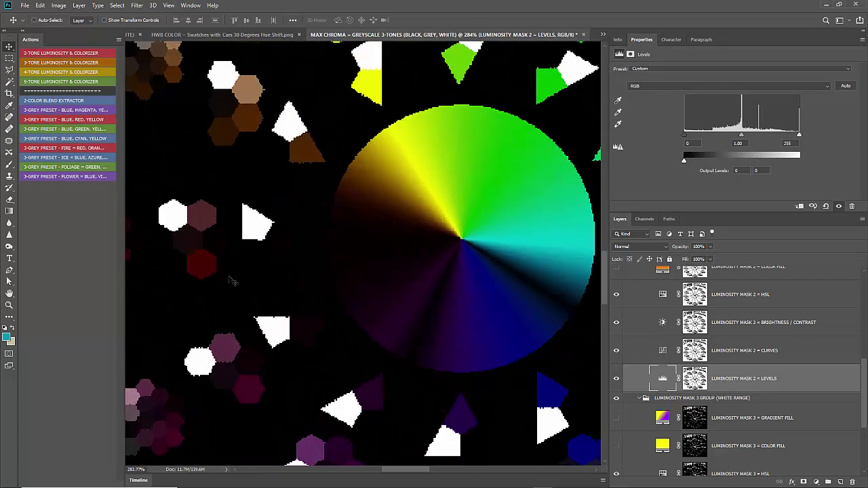
scroll(234, 274, "down", 1)
scroll(475, 309, "down", 2)
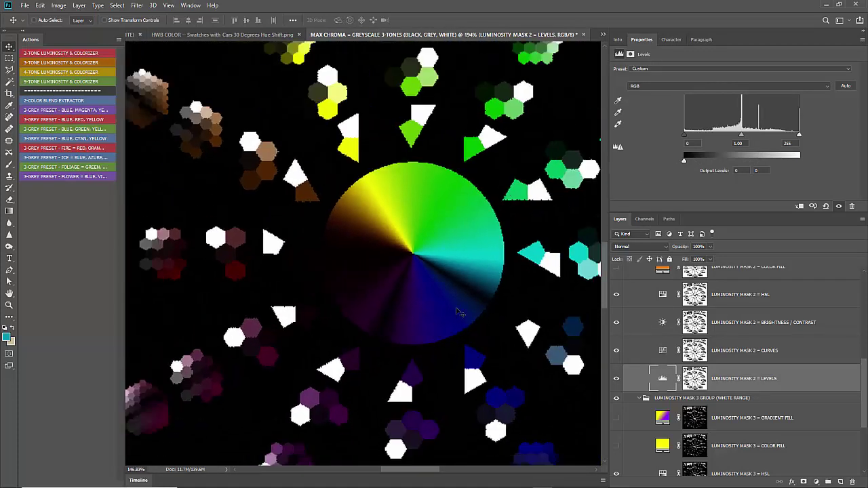
- Return the LUMINOSITY MASK 2 = LEVELS output range to 0–255 and view the color wheel
left_click_drag(695, 166, 798, 169)
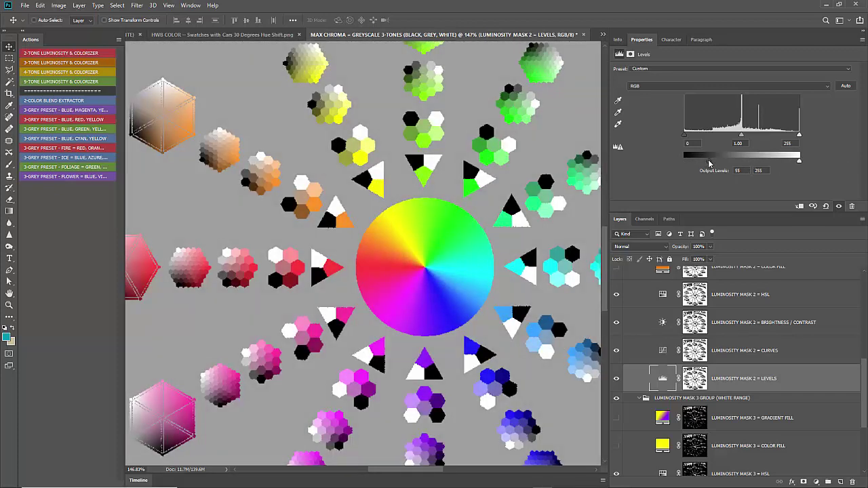
left_click_drag(710, 163, 684, 163)
scroll(447, 292, "up", 2)
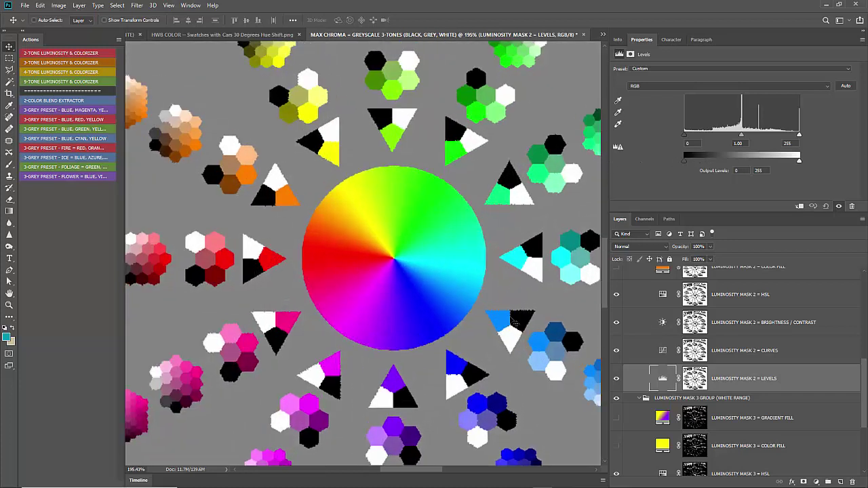
- Reduce the white output level of LUMINOSITY MASK 2 = LEVELS to 0 and examine the color wheel closely
left_click_drag(797, 162, 646, 165)
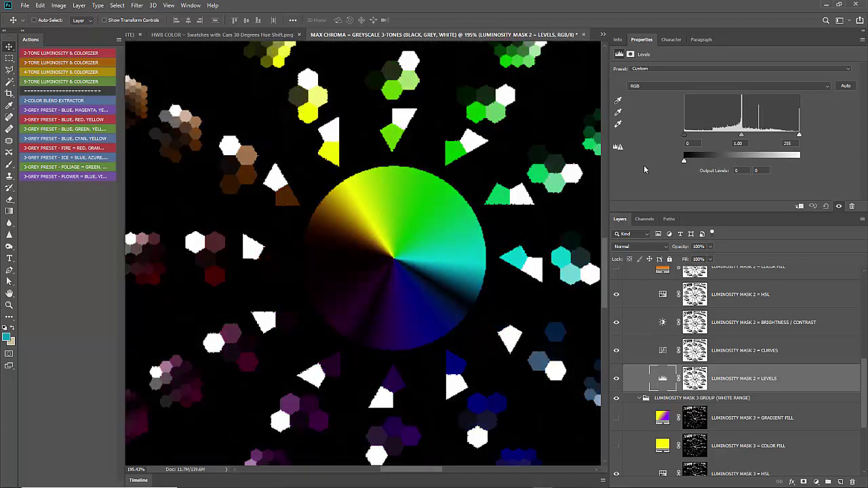
scroll(404, 304, "up", 5)
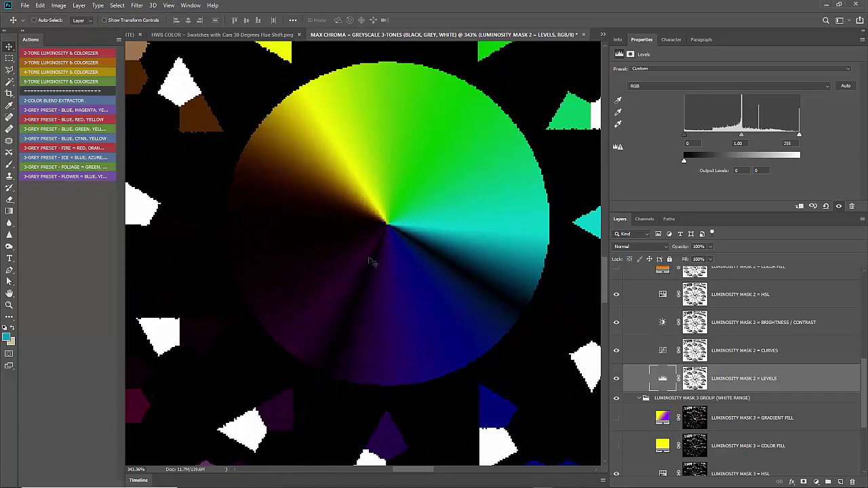
scroll(374, 248, "down", 3)
scroll(339, 237, "up", 2)
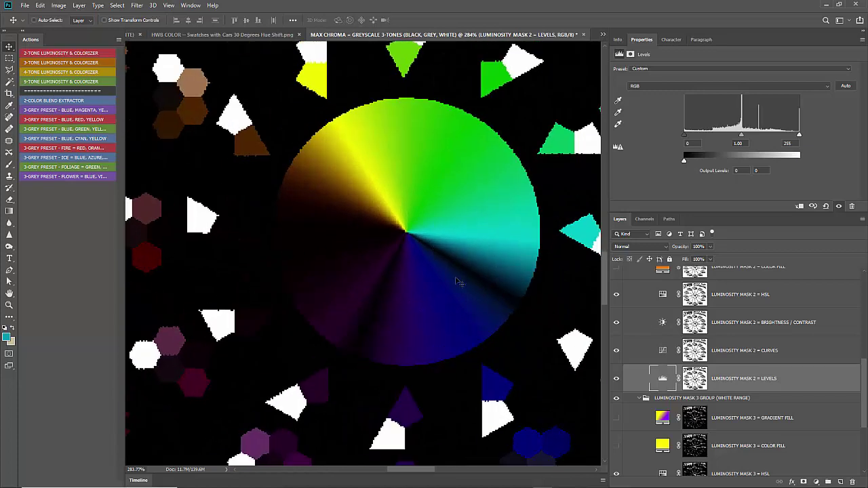
- Restore the output levels of LUMINOSITY MASK 2 = LEVELS to 0 and 255 and view the whole car chart
scroll(397, 305, "down", 4)
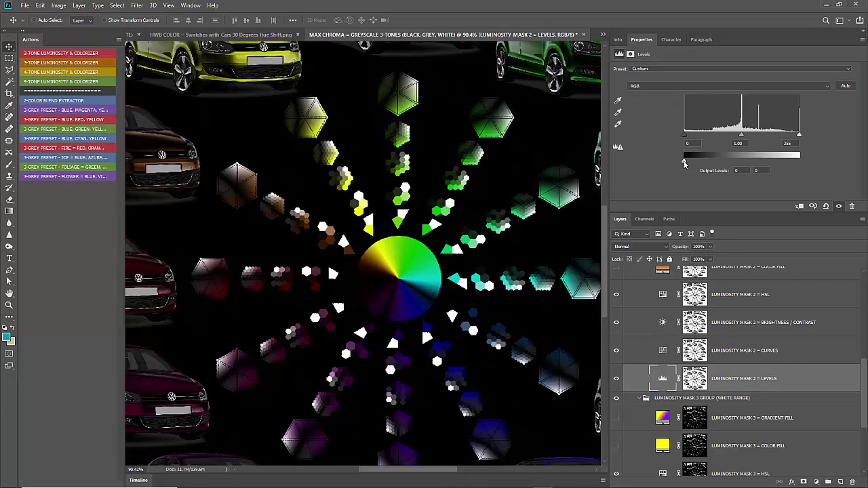
left_click_drag(684, 162, 816, 169)
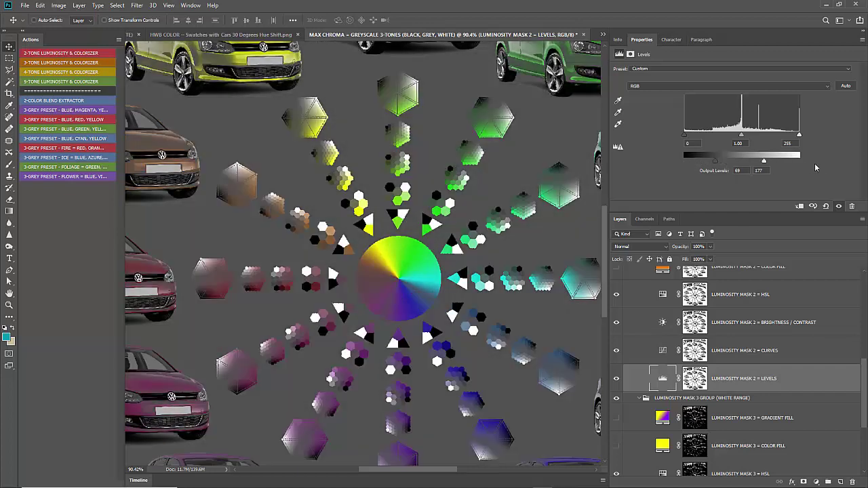
left_click_drag(714, 162, 683, 163)
scroll(427, 237, "down", 3)
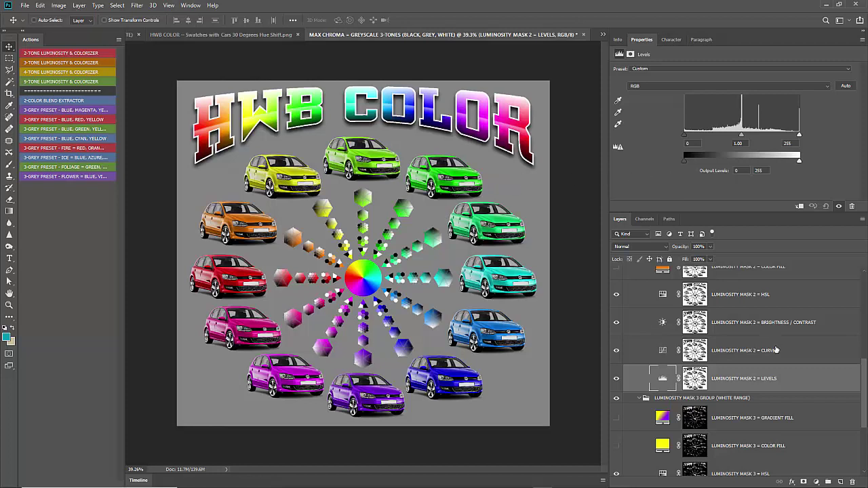
- Collapse the 3-TONE LUMINOSITY MASK GROUP and hide it, making the 3-TONE GREYSCALE COLORIZER group visible instead
scroll(775, 350, "down", 5)
scroll(742, 348, "up", 1)
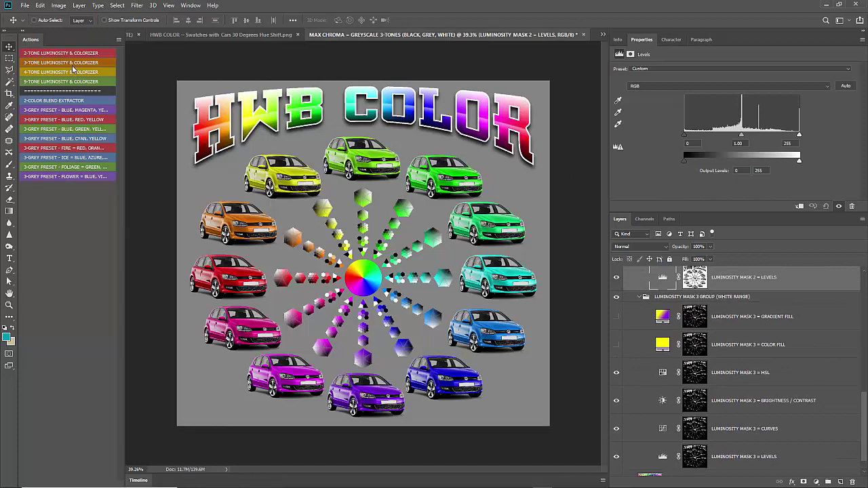
scroll(627, 286, "up", 6)
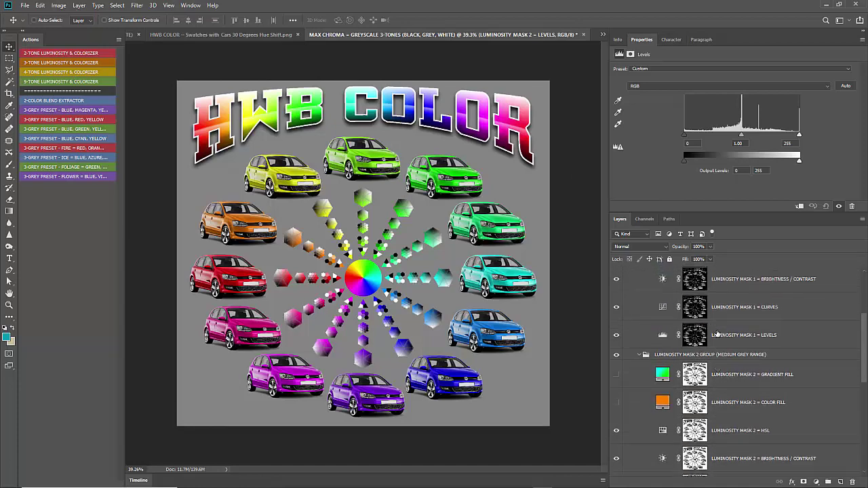
left_click(626, 286)
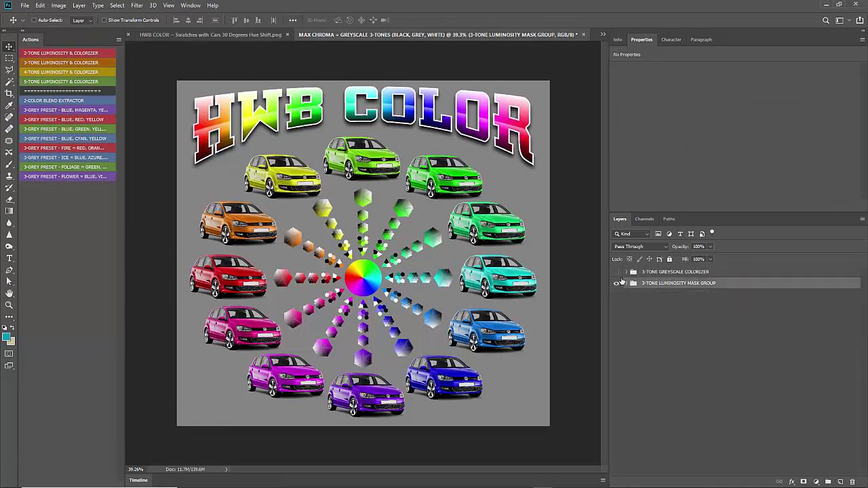
left_click(616, 272)
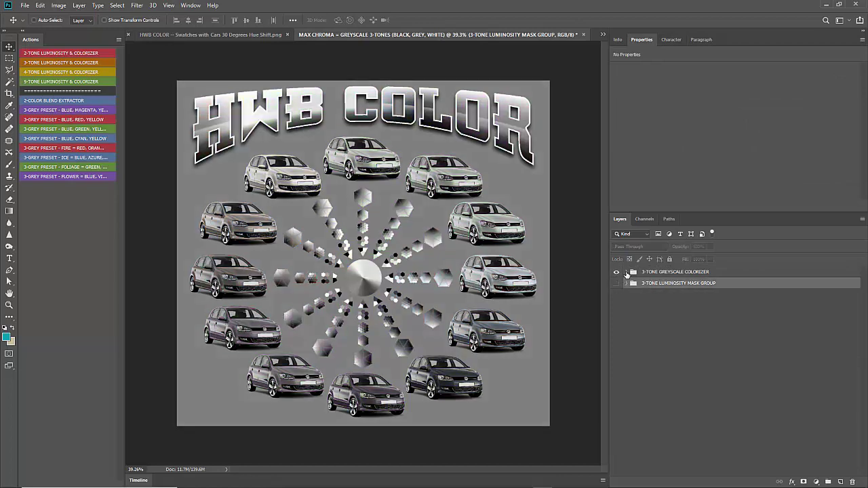
- Expand the 3-TONE GREYSCALE COLORIZER group and try a muted red as the GREY COLOR fill
left_click(626, 272)
scroll(672, 345, "down", 6)
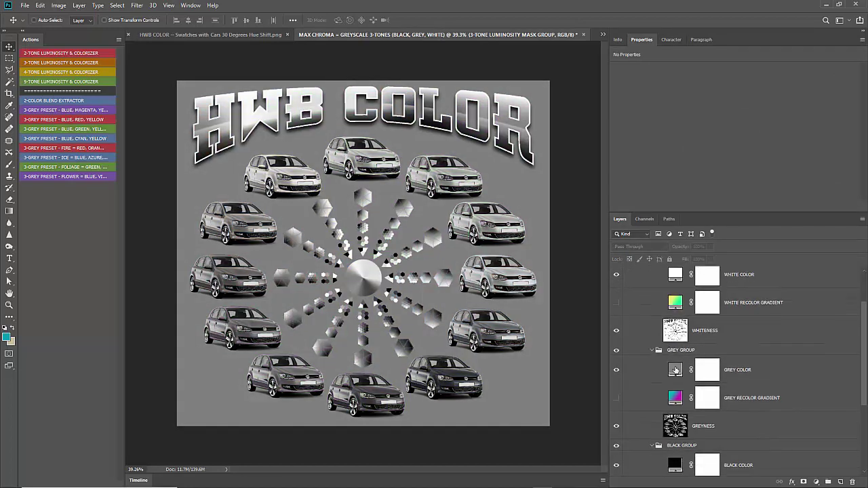
double_click(676, 360)
left_click(601, 314)
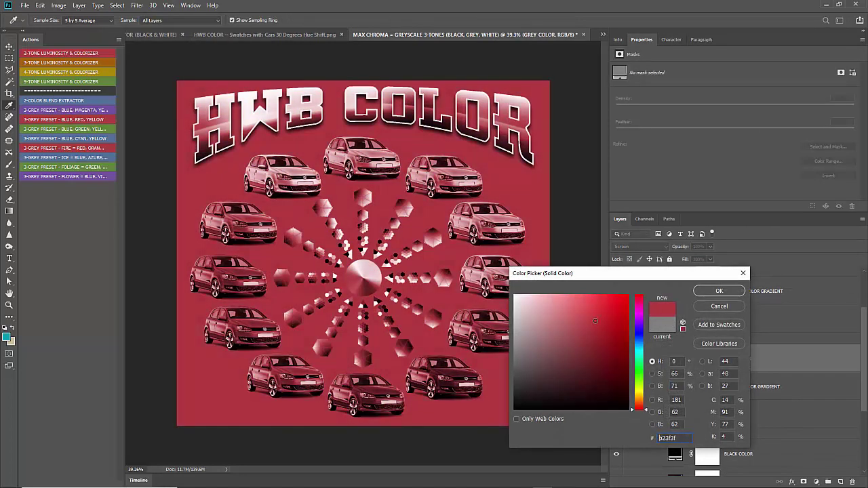
left_click(719, 307)
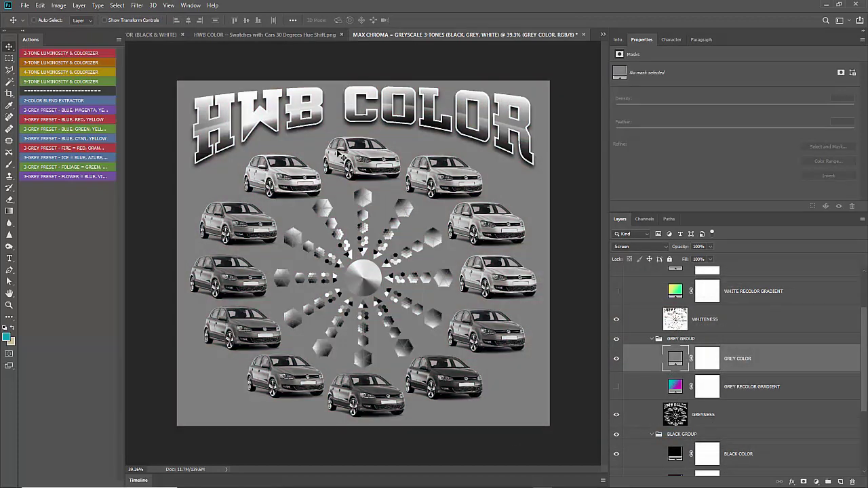
- Switch the grey, white and black groups from their solid color layers to their recolor gradient layers
scroll(701, 311, "up", 3)
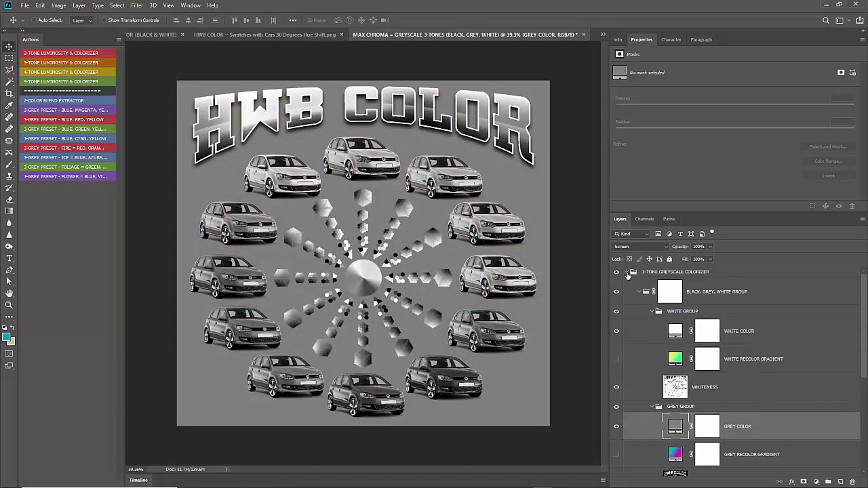
scroll(652, 378, "down", 2)
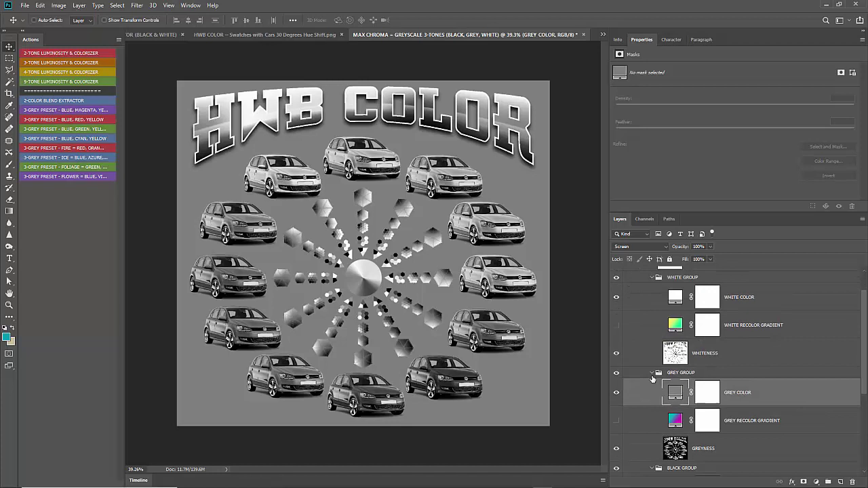
left_click(616, 393)
left_click(617, 420)
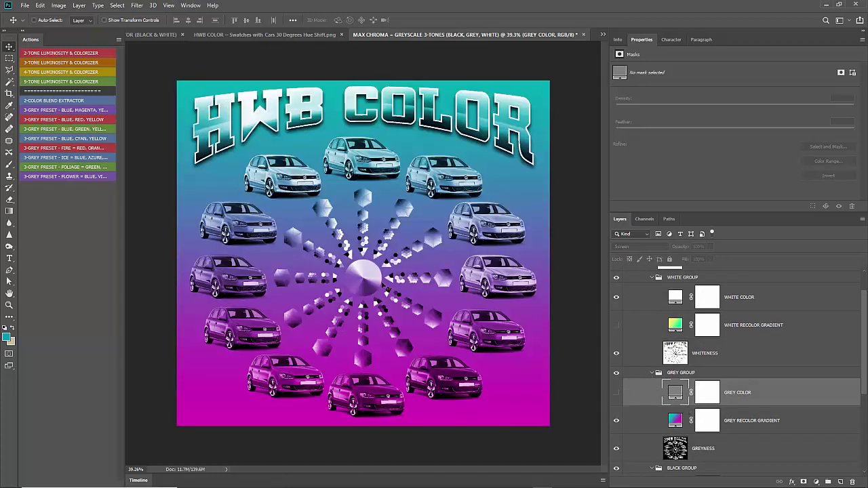
left_click(617, 303)
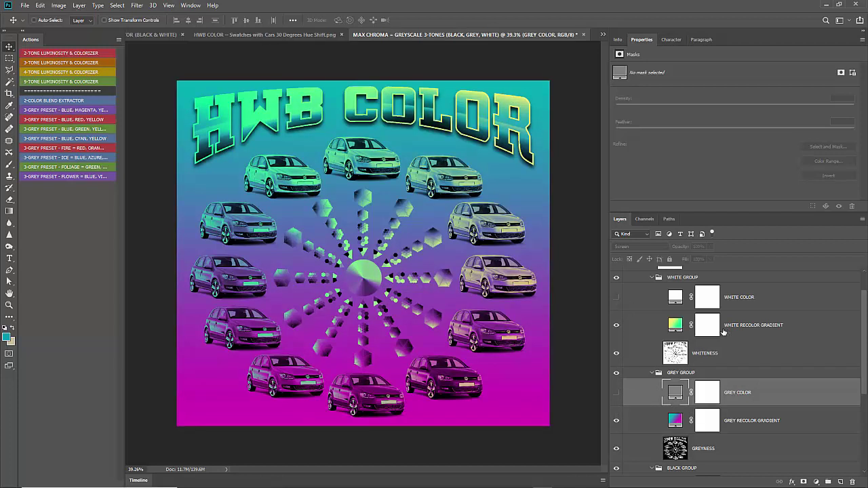
scroll(723, 333, "down", 8)
left_click(617, 350)
left_click(617, 378)
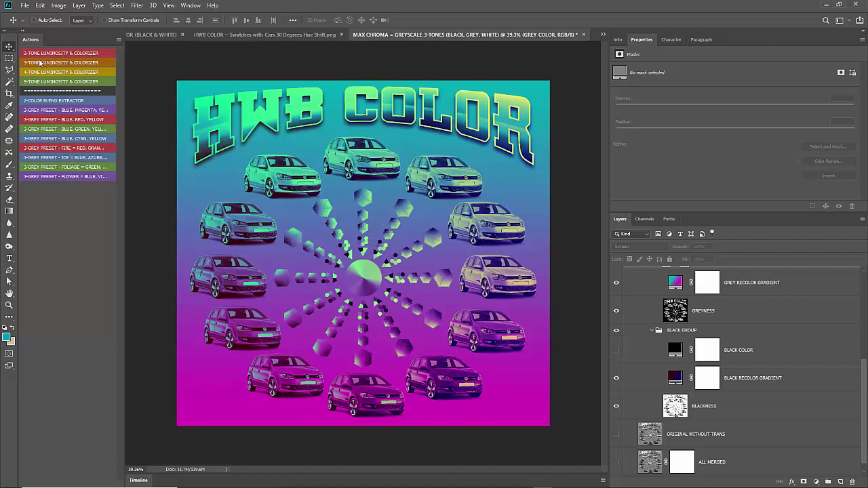
- Close the 3-tone, HWB color chart, 2-color blend and french bulldog documents without saving, leaving the greyscale squares chart open
left_click(583, 35)
key("n")
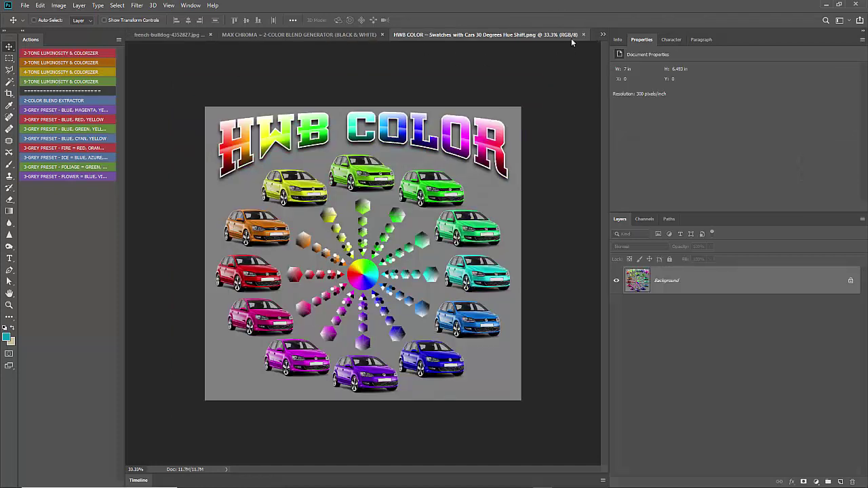
left_click(582, 35)
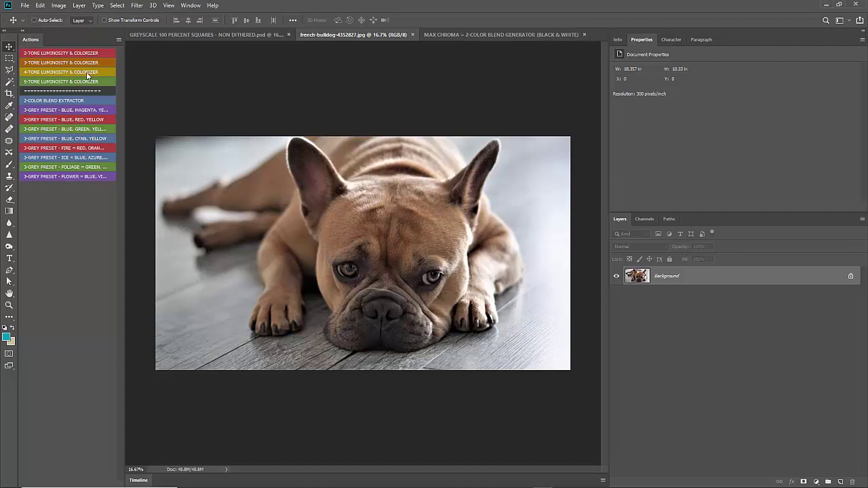
left_click(536, 34)
left_click(584, 36)
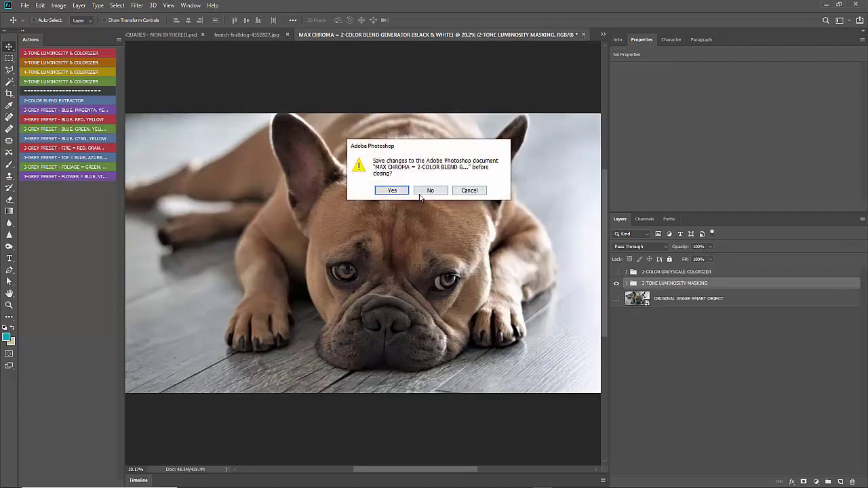
left_click(428, 190)
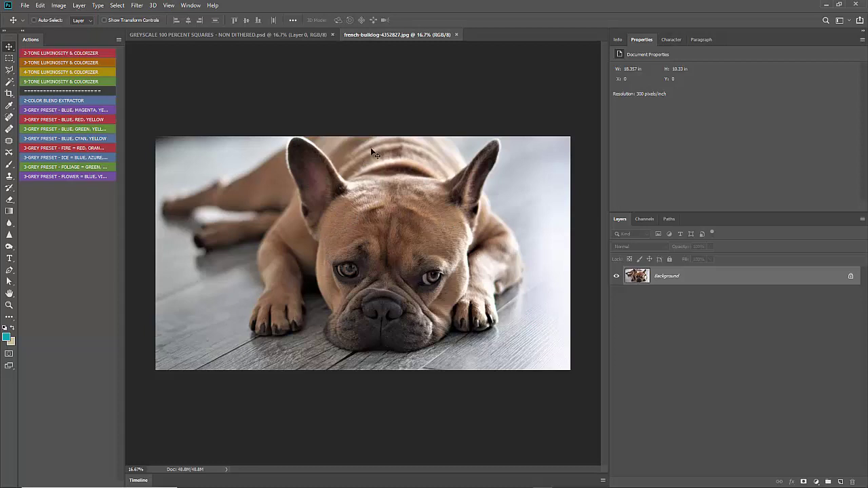
left_click(456, 35)
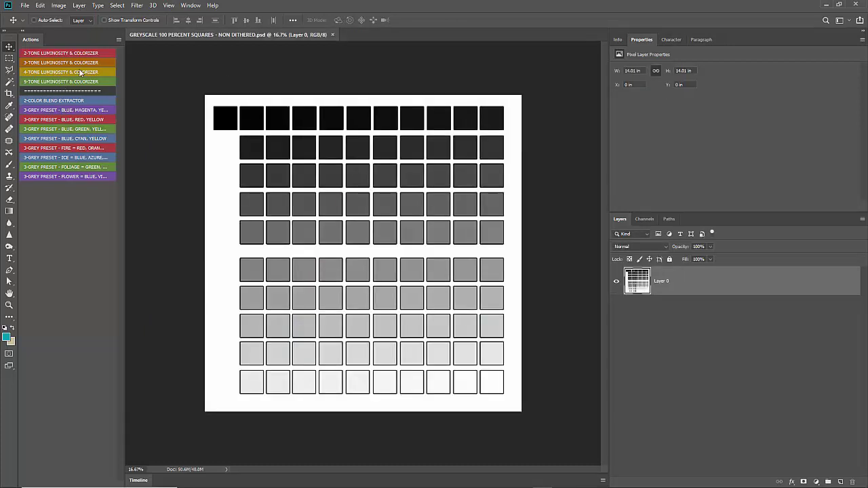
- Turn off button mode for the actions and widen their list so the full action names are readable
left_click(118, 39)
left_click(152, 42)
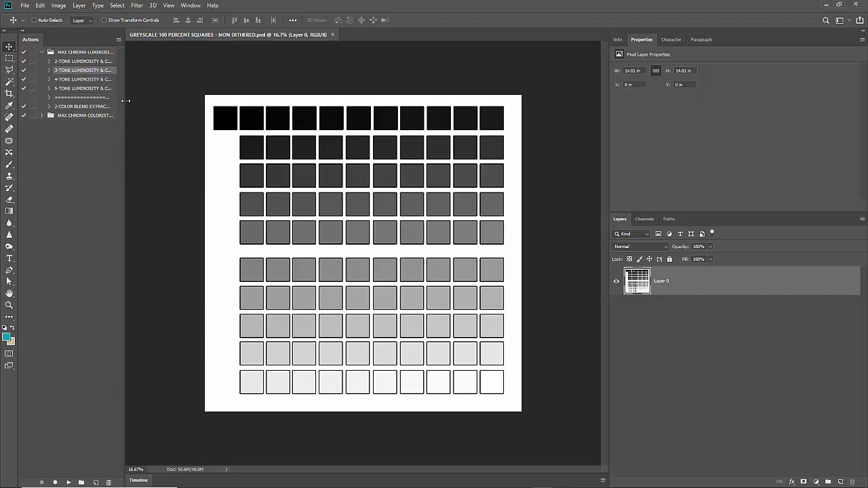
left_click_drag(126, 100, 250, 101)
left_click(106, 109)
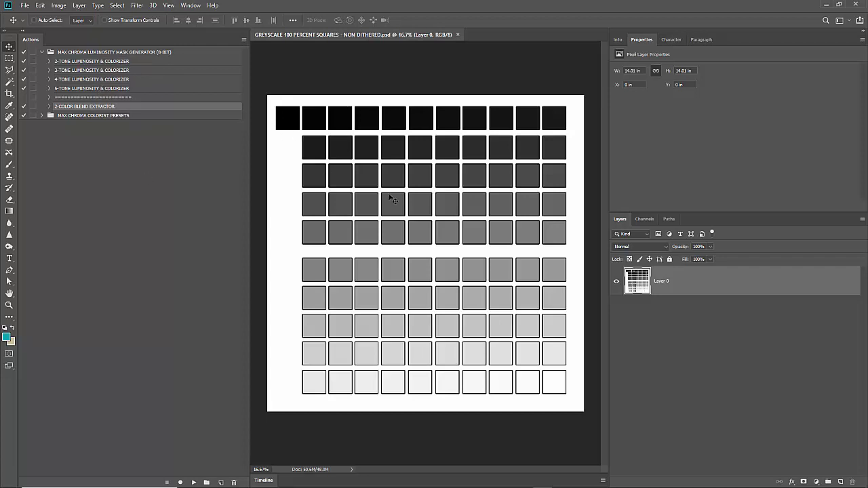
- Run the 5-TONE LUMINOSITY & COLORIZER action on the greyscale squares chart
left_click(92, 89)
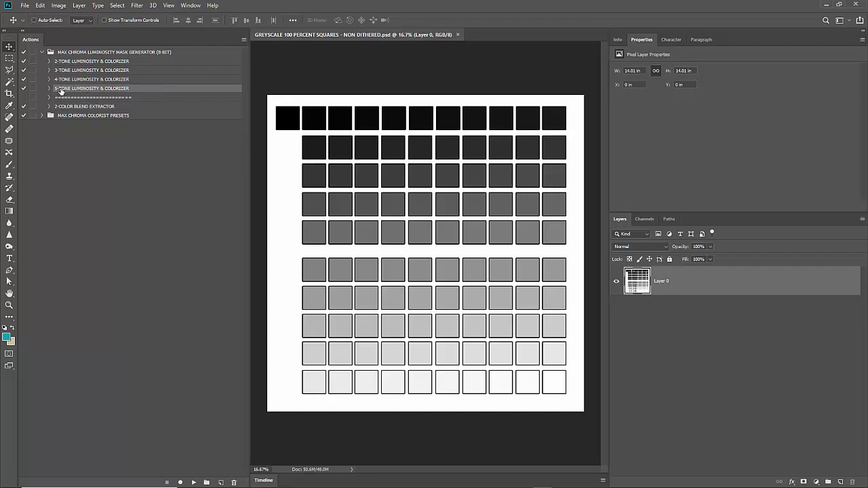
left_click(88, 114)
left_click(90, 91)
left_click(194, 482)
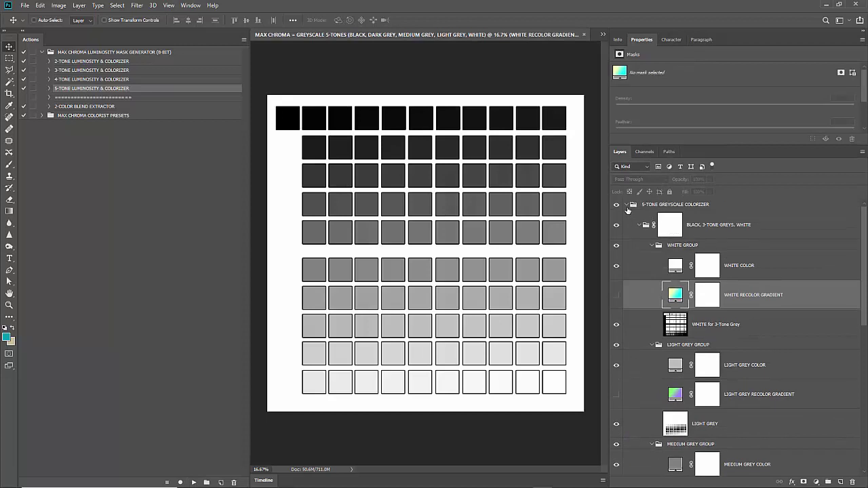
- Examine the white, light grey, medium grey, dark grey and black color layers in the 5-TONE GREYSCALE COLORIZER group
left_click(626, 205)
left_click(626, 205)
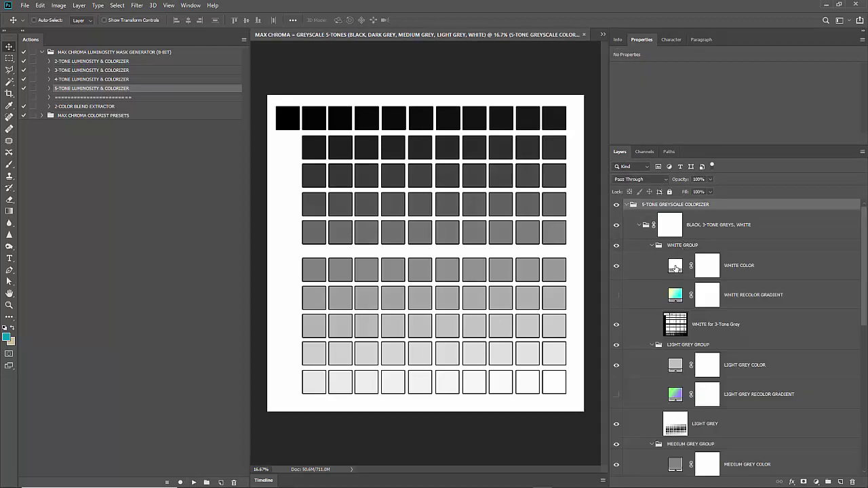
left_click(735, 267)
left_click(736, 365)
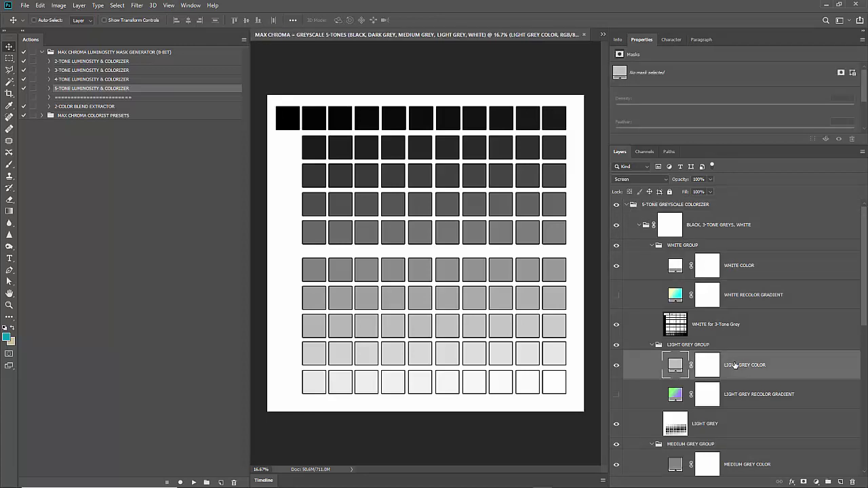
scroll(732, 365, "down", 2)
scroll(751, 349, "down", 1)
left_click(751, 349)
scroll(751, 353, "down", 2)
left_click(753, 363)
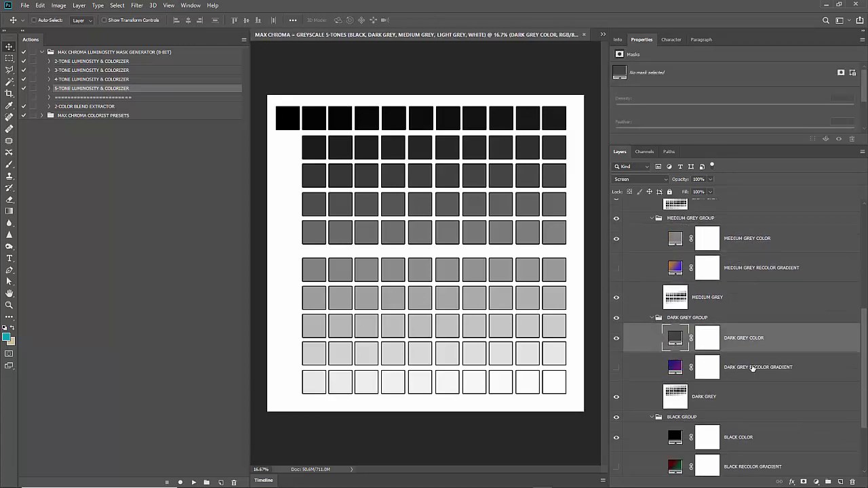
scroll(753, 369, "down", 2)
left_click(753, 381)
scroll(746, 367, "up", 6)
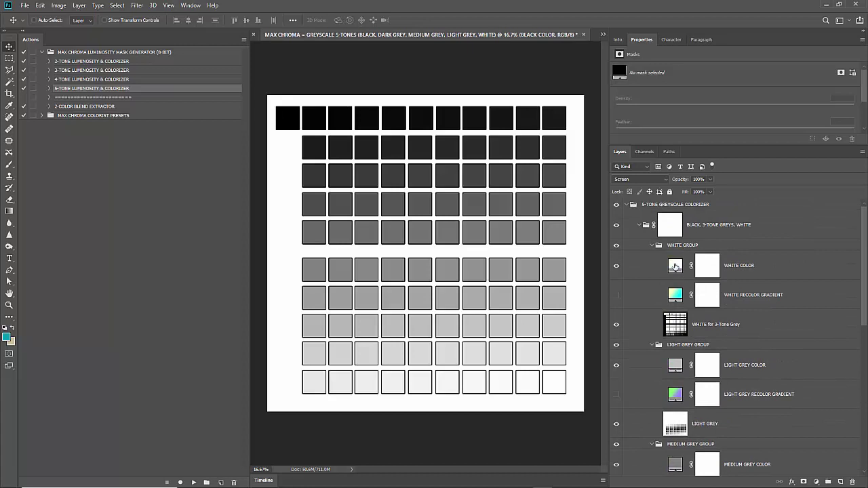
- Try a different color on the WHITE COLOR fill and set it back to white, ffffff
double_click(674, 266)
left_click_drag(574, 322, 512, 281)
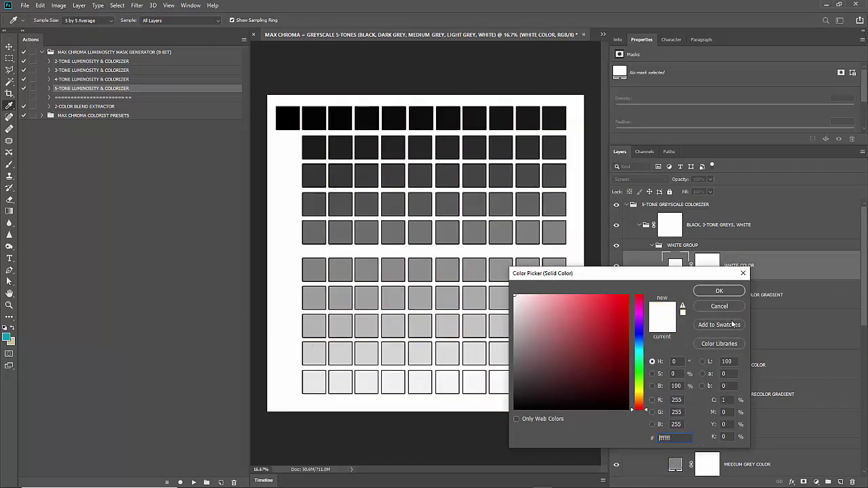
left_click(719, 291)
key("v")
- Turn button mode back on for the actions and narrow them to a single column of buttons
left_click(83, 115)
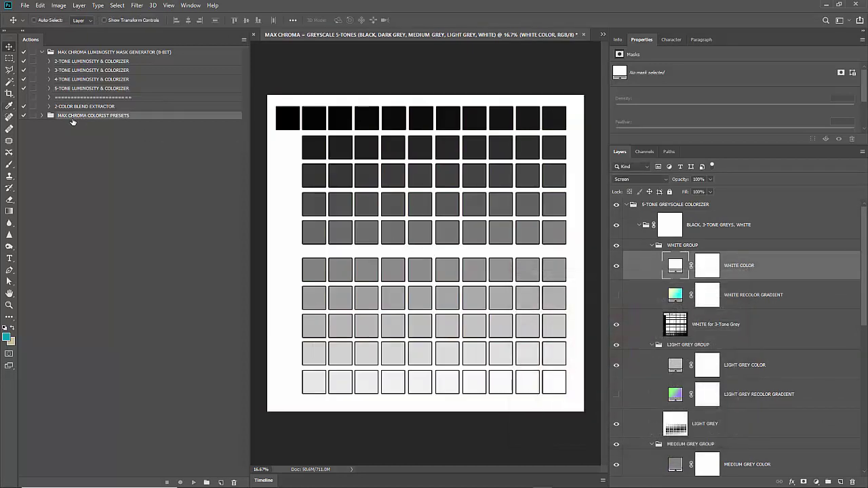
left_click(42, 52)
left_click(243, 39)
left_click(270, 41)
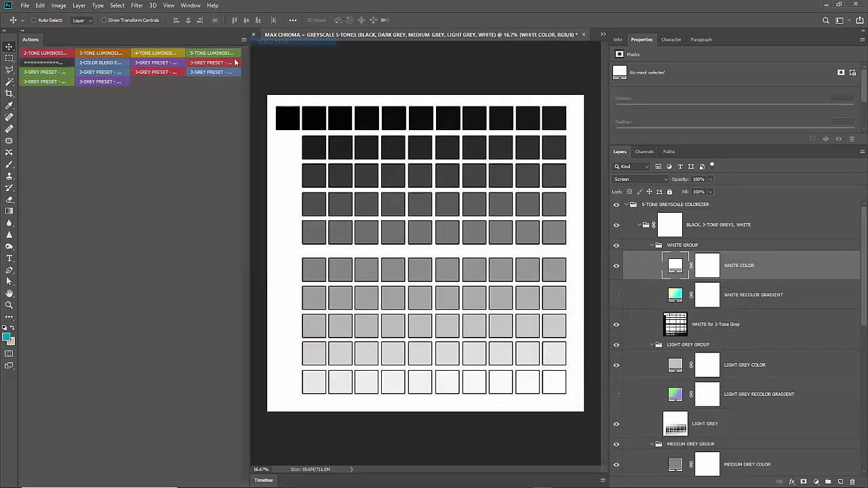
left_click_drag(250, 62, 134, 95)
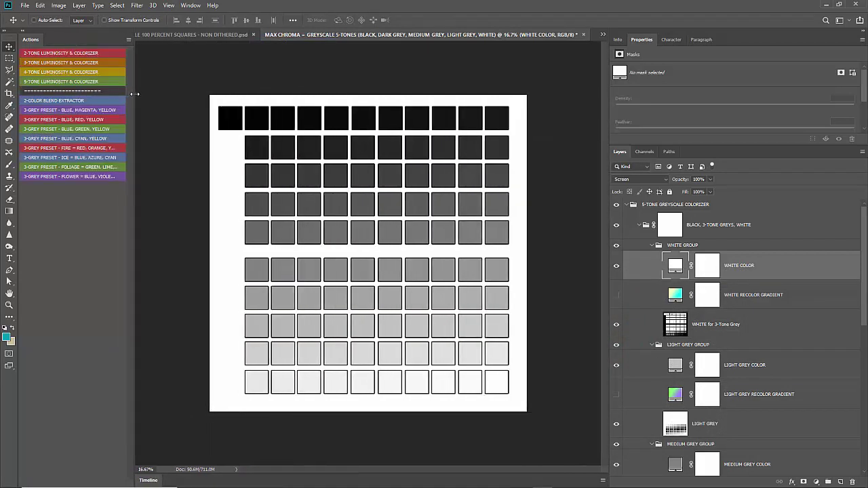
- Apply the 3-GREY PRESET - BLUE, MAGENTA, YELLOW to the 5-tone chart and review its dark, medium and light grey color layers
left_click(92, 111)
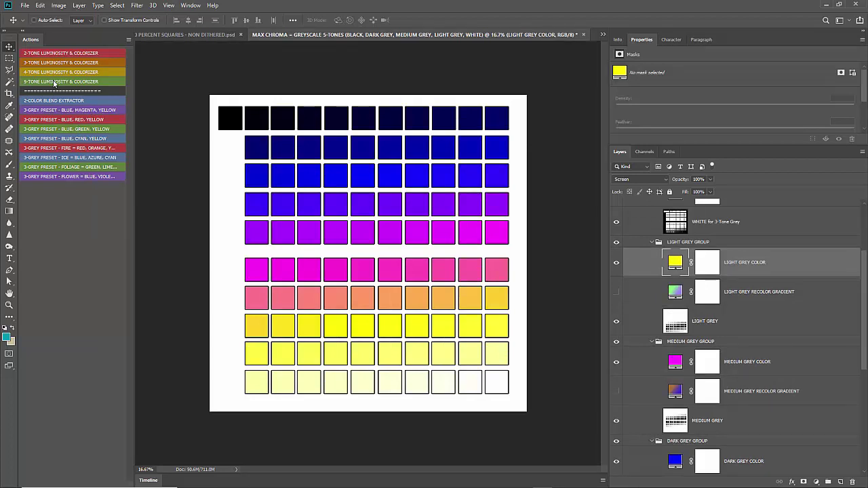
scroll(712, 381, "down", 1)
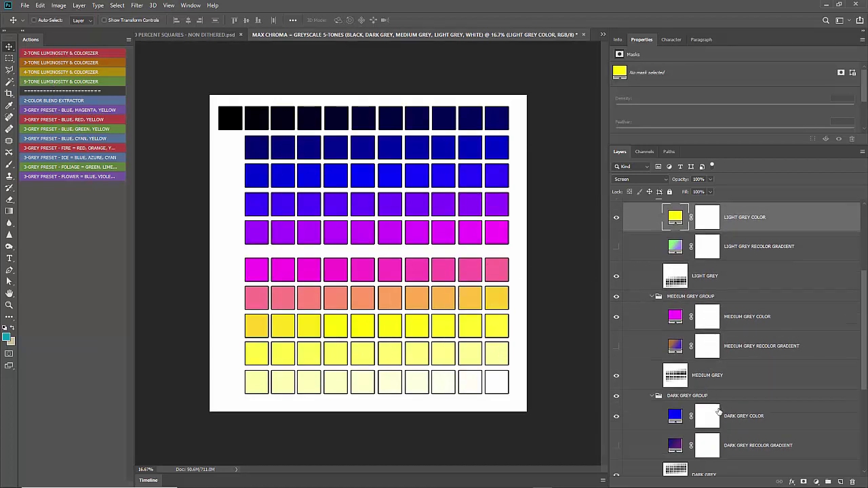
scroll(719, 407, "down", 1)
left_click(748, 385)
left_click(744, 288)
scroll(744, 291, "up", 3)
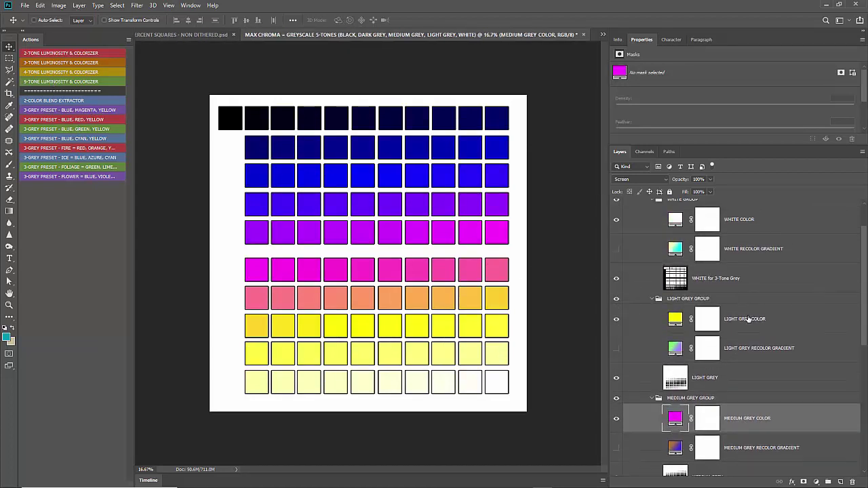
- Review the light grey and medium grey color layers of the 5-tone chart
left_click(748, 320)
scroll(694, 280, "up", 1)
scroll(678, 278, "down", 3)
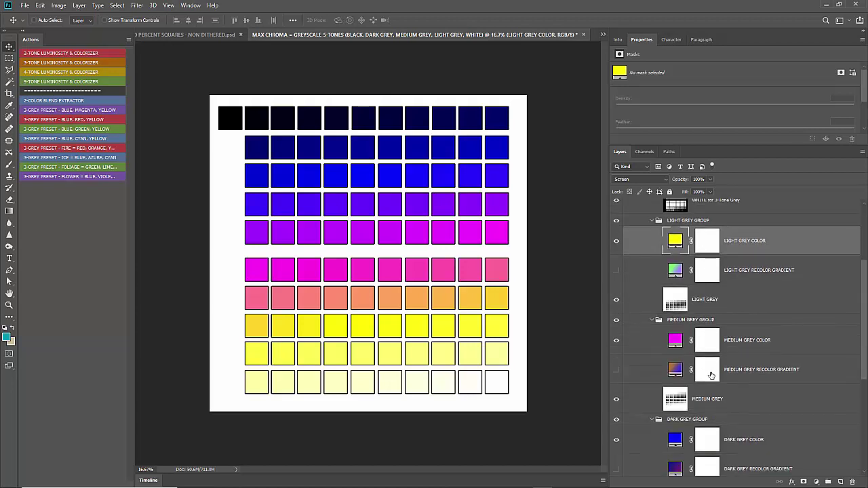
left_click(746, 339)
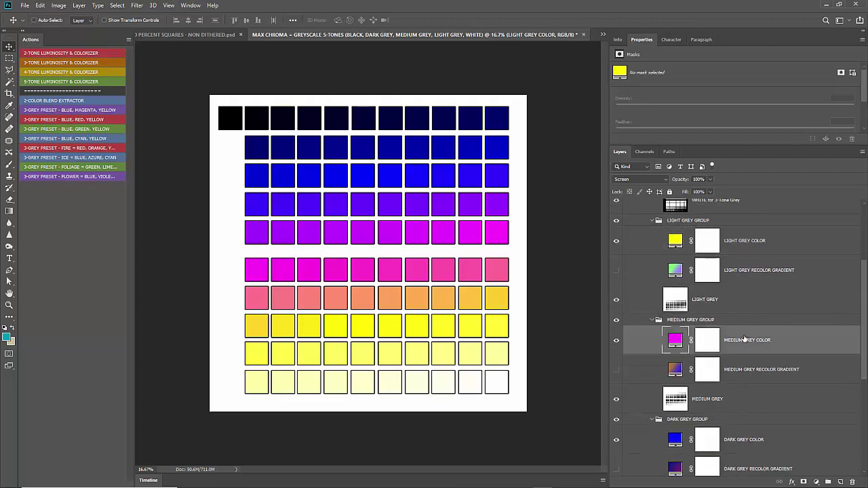
- Preview the remaining 3-GREY presets on the 5-tone chart, from BLUE, RED, YELLOW through FLOWER, and return to BLUE, MAGENTA, YELLOW
left_click(76, 120)
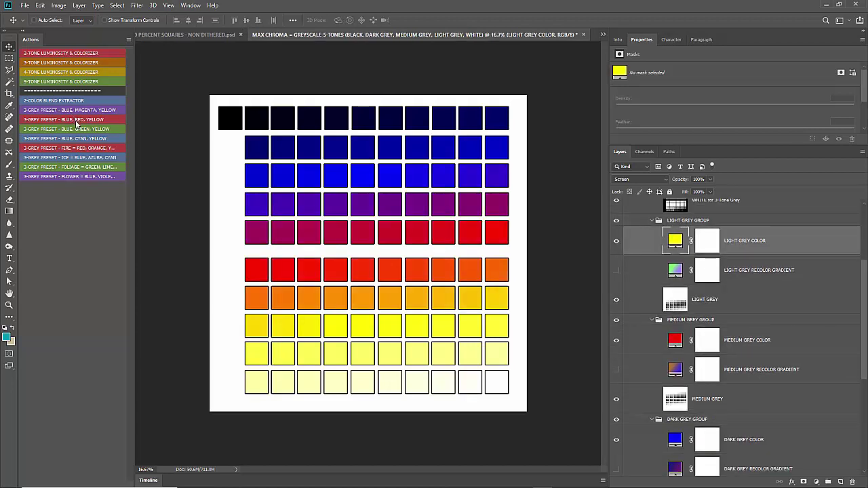
left_click(77, 129)
left_click(83, 139)
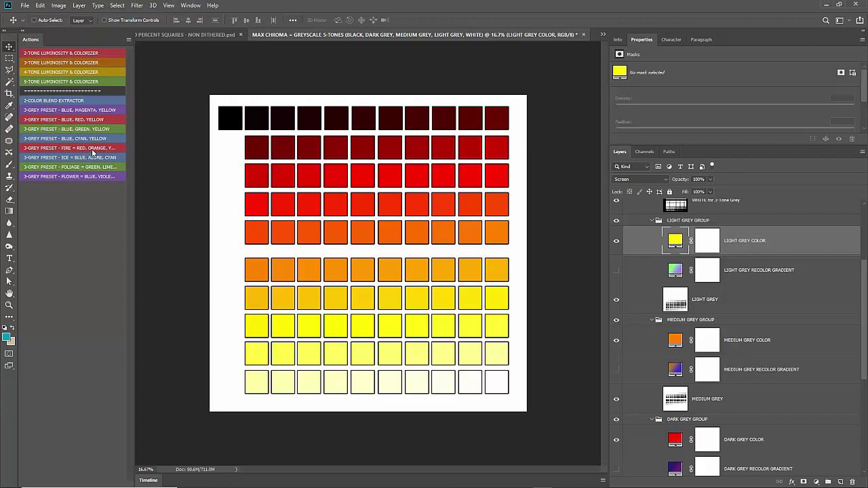
left_click(92, 158)
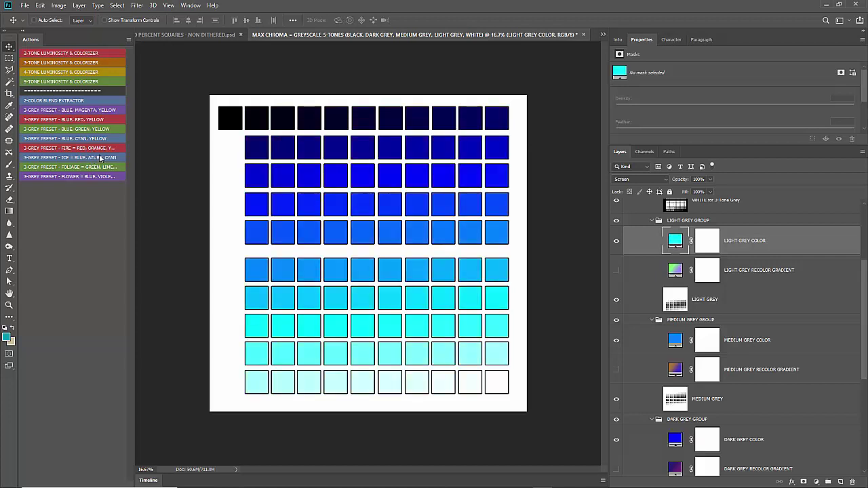
left_click(96, 170)
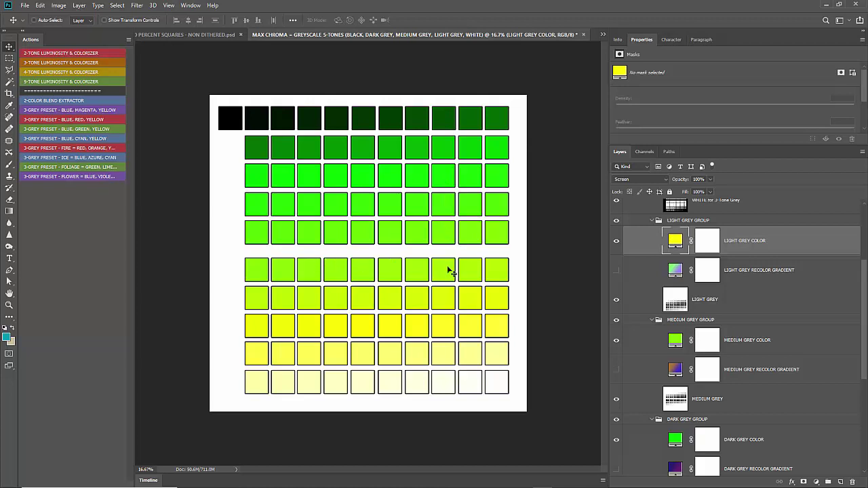
left_click(86, 177)
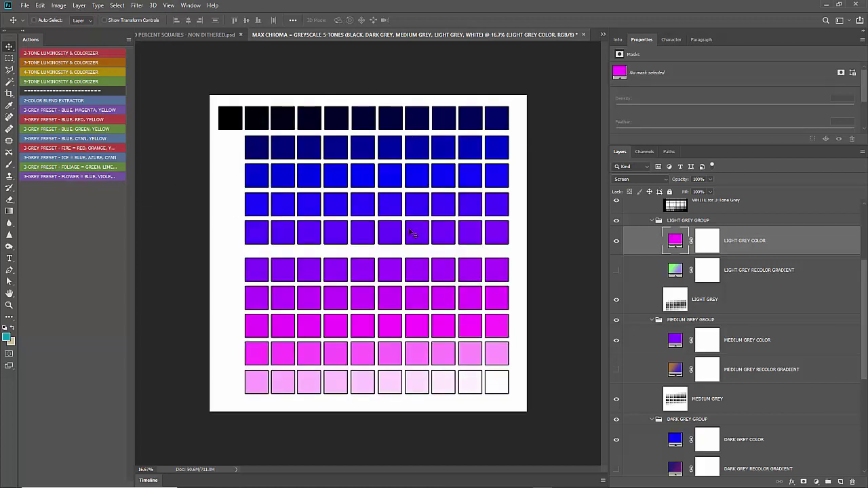
left_click(81, 110)
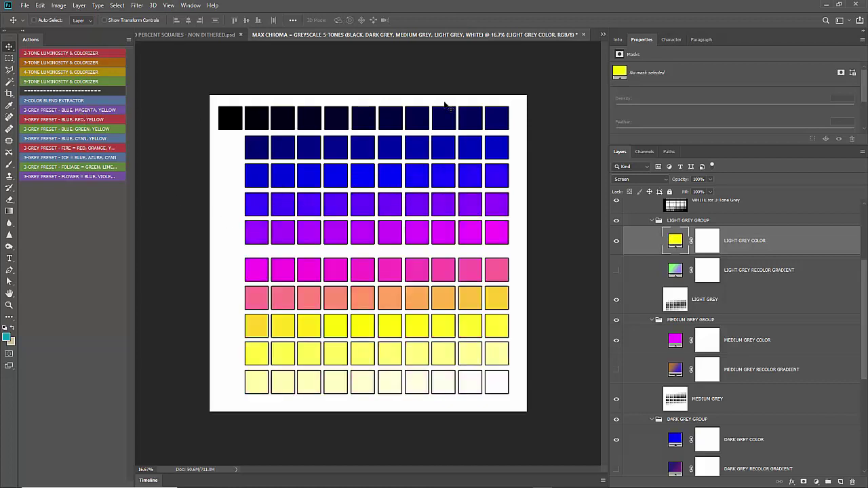
- Open lion-3260558.jpg from the desktop in Photoshop and run the 5-TONE LUMINOSITY & COLORIZER action on it
left_click(828, 5)
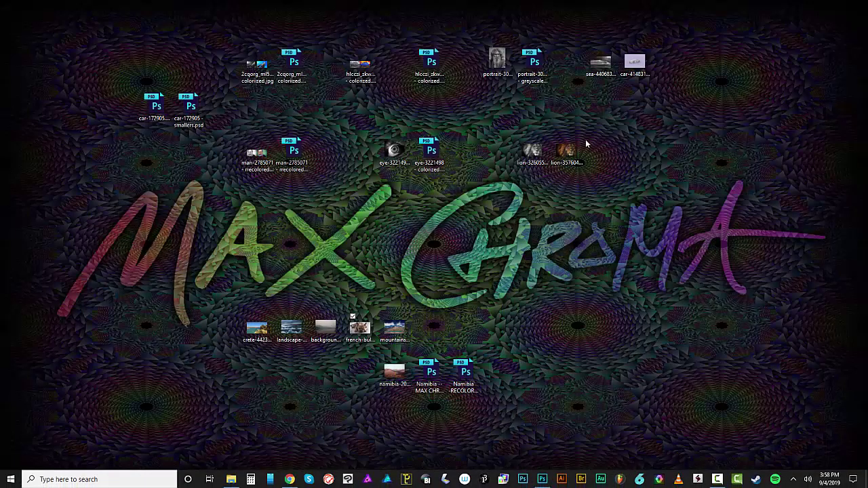
left_click(533, 155)
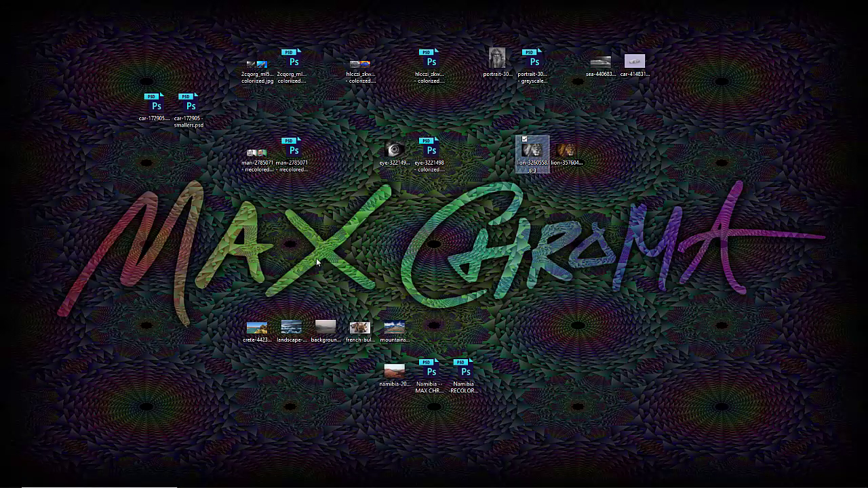
left_click_drag(529, 160, 455, 16)
left_click(66, 81)
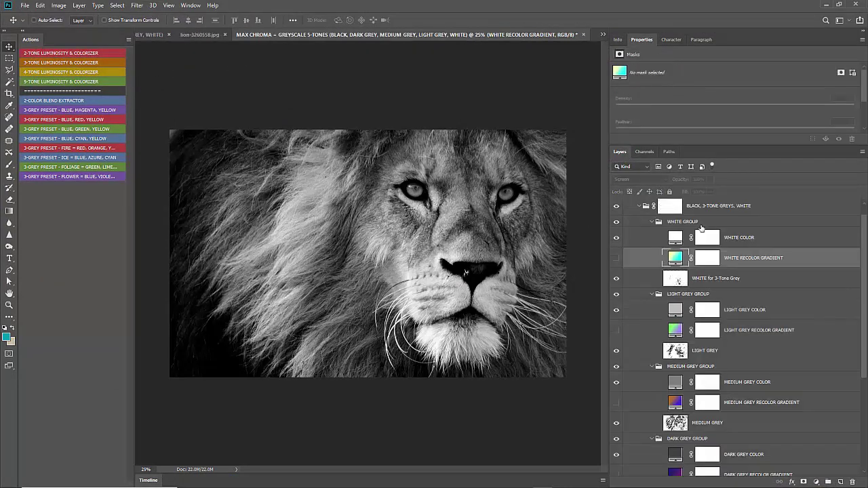
- Apply each 3-GREY preset to the lion in turn, ending on BLUE, MAGENTA, YELLOW
left_click(63, 111)
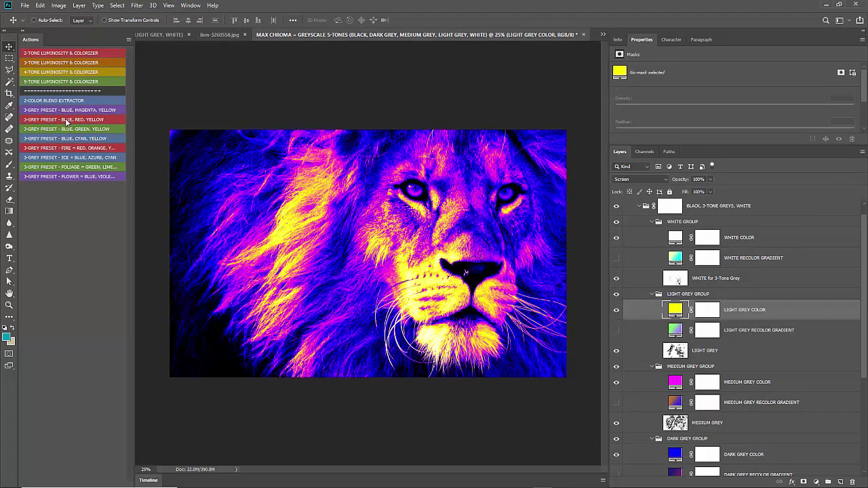
left_click(66, 120)
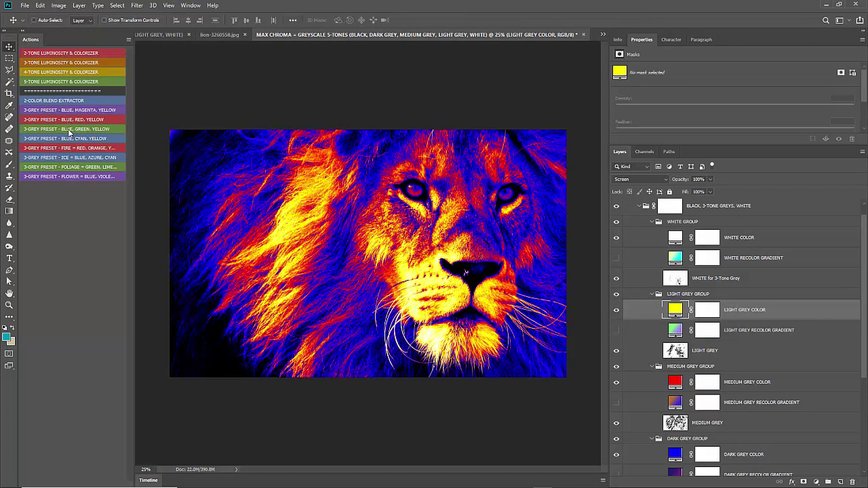
left_click(68, 129)
left_click(73, 138)
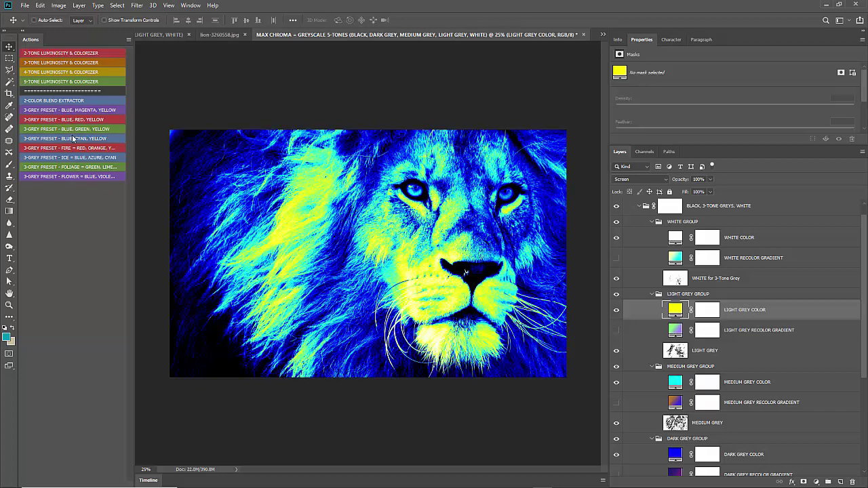
left_click(78, 149)
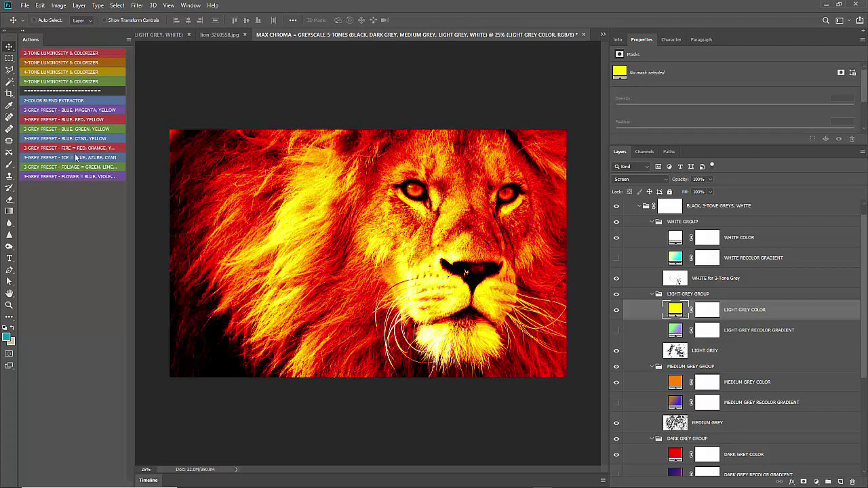
left_click(80, 158)
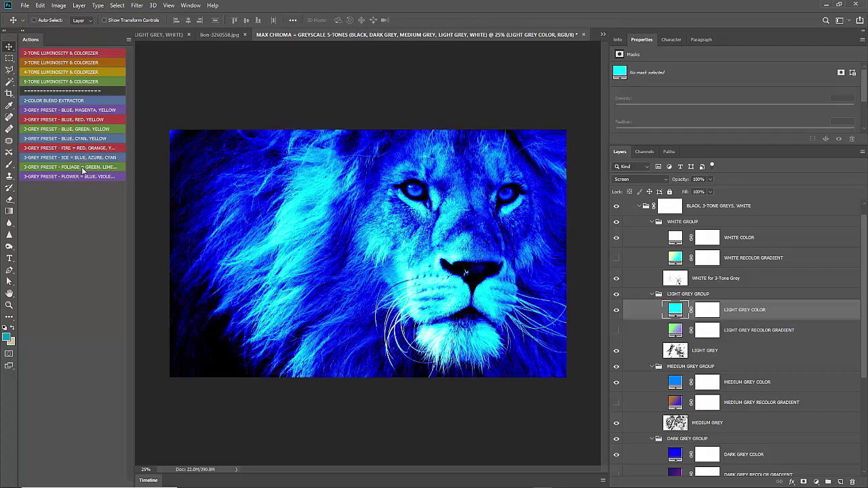
left_click(82, 168)
left_click(84, 177)
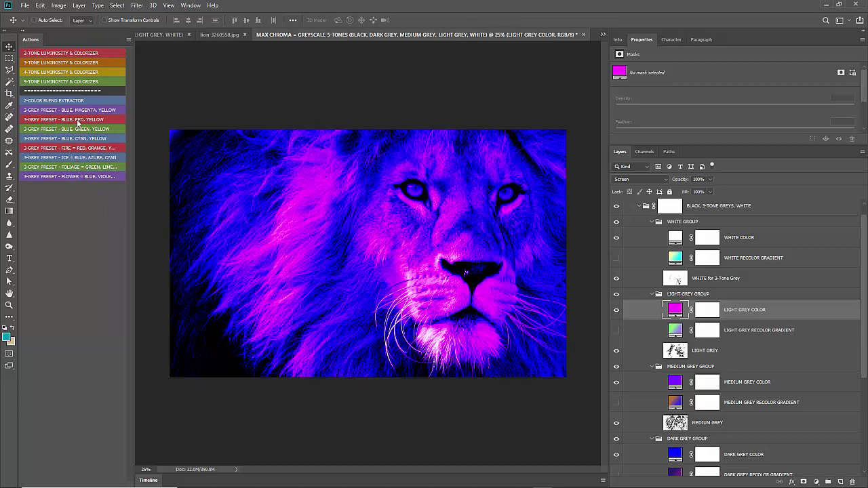
left_click(75, 110)
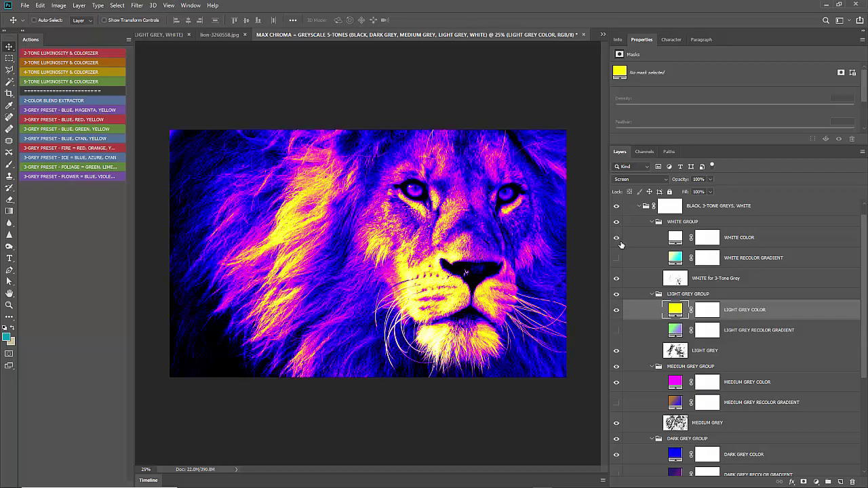
- Hide the solid color layers and show the recolor gradients in the light grey, medium grey, dark grey and black groups
left_click(617, 314)
left_click(617, 331)
scroll(627, 331, "down", 3)
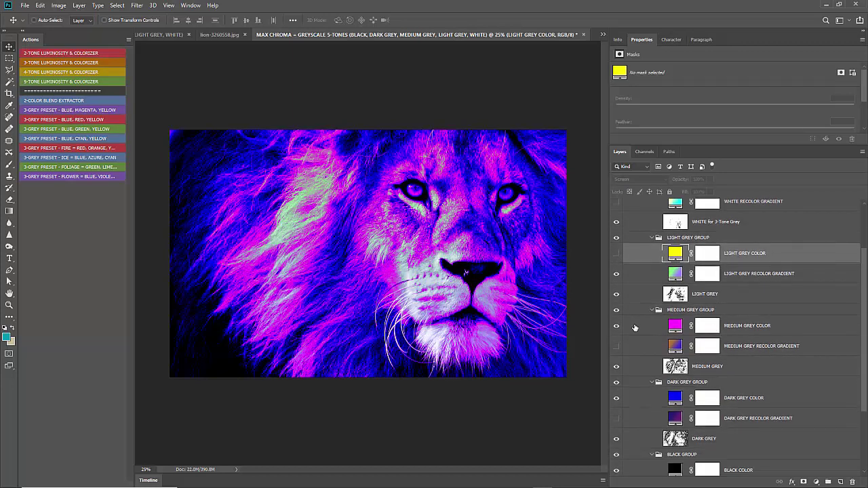
left_click(617, 326)
left_click(617, 346)
scroll(630, 352, "down", 3)
left_click(616, 342)
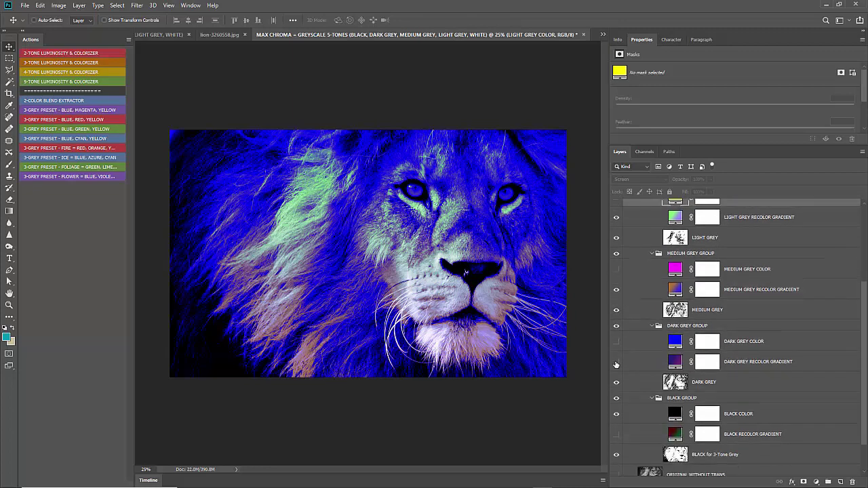
left_click(616, 362)
scroll(624, 370, "down", 2)
left_click(616, 373)
left_click(616, 393)
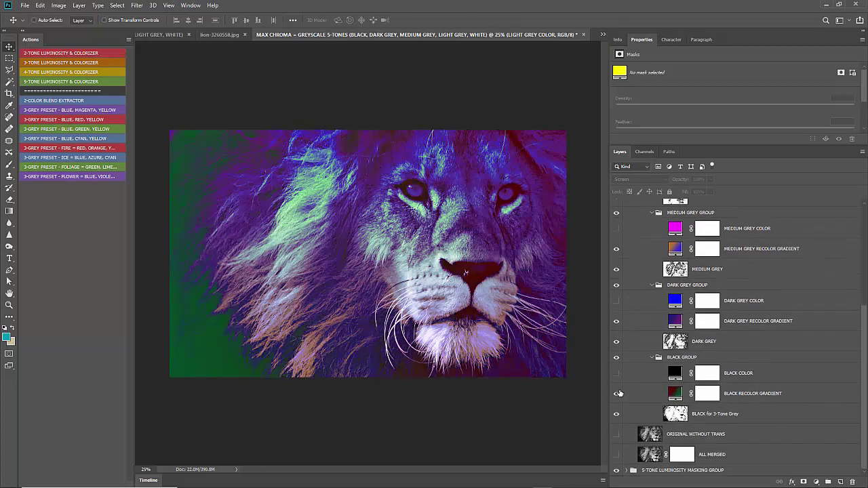
- Change the green end stop of the BLACK RECOLOR GRADIENT fill to a dark teal
left_click(672, 392)
double_click(672, 388)
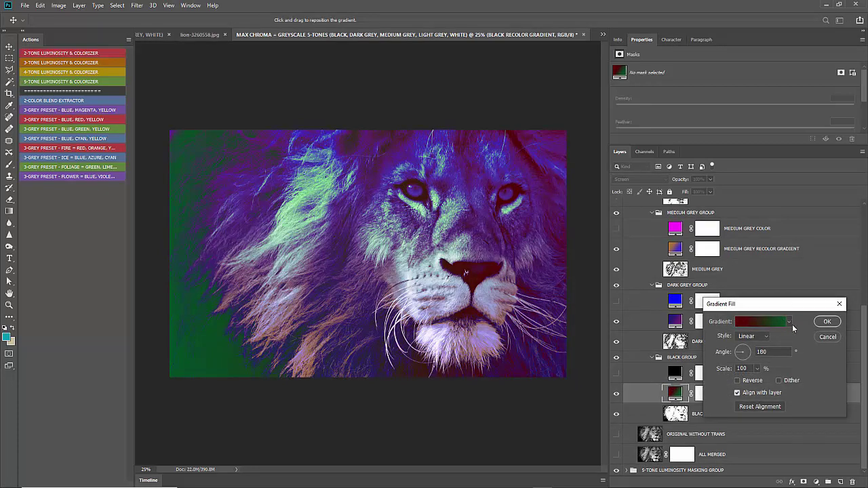
left_click(769, 324)
left_click(851, 268)
double_click(851, 268)
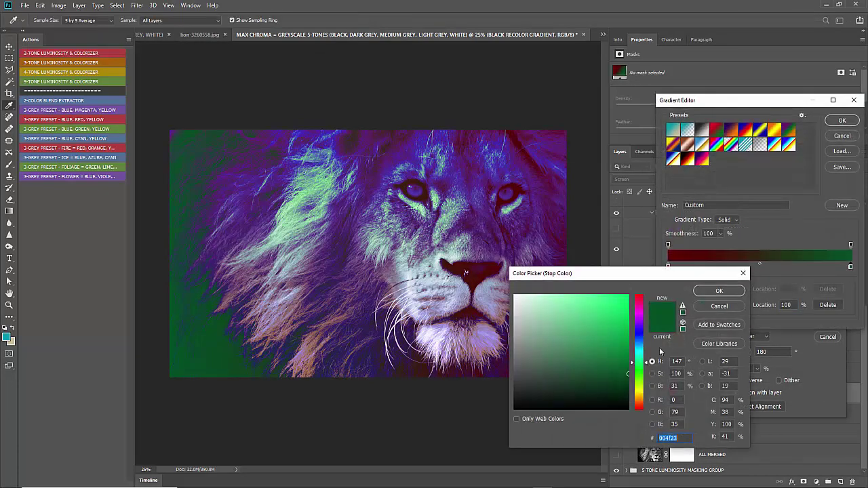
left_click(642, 408)
mouse_move(615, 385)
left_mouse_down()
mouse_move(629, 368)
mouse_move(632, 383)
left_mouse_up()
left_click(638, 369)
left_click(639, 352)
left_click(719, 290)
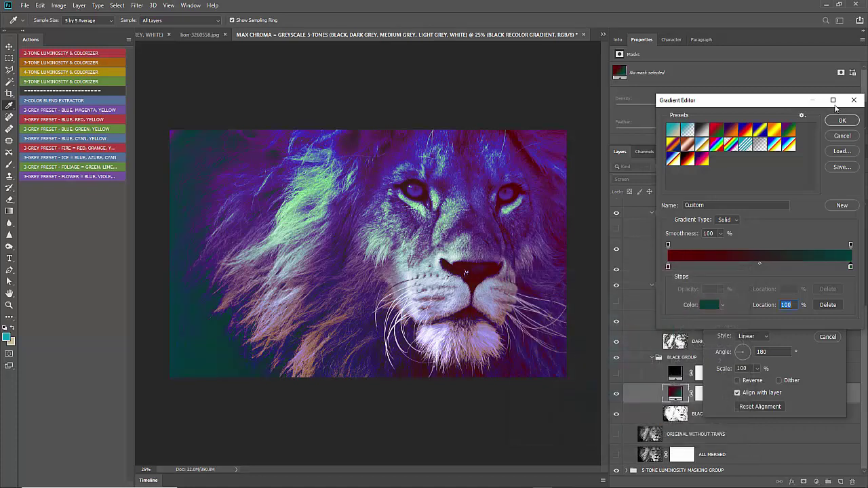
left_click(844, 122)
left_click(827, 322)
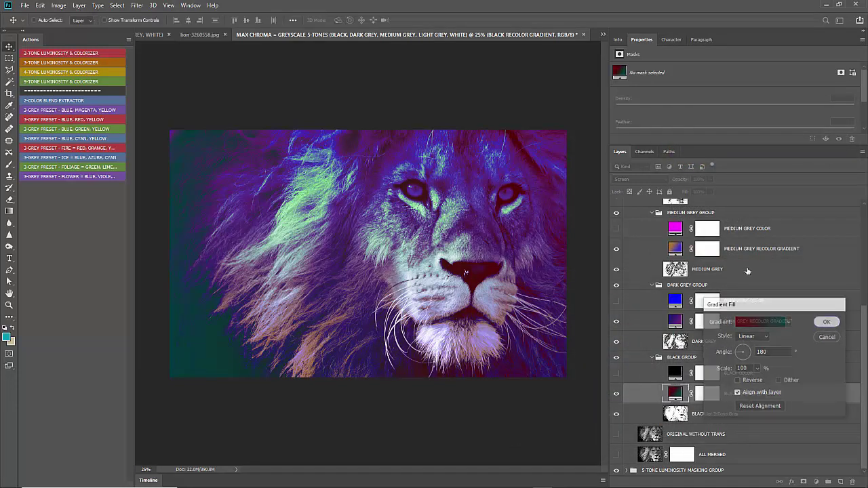
- Hide the WHITE COLOR layer and show the WHITE RECOLOR GRADIENT in the white group
scroll(678, 305, "up", 5)
left_click(616, 252)
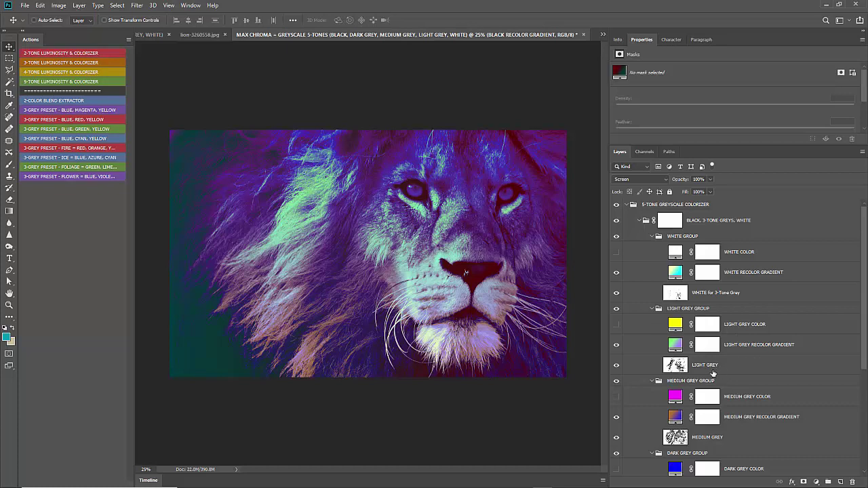
- Isolate the lion's LIGHT GREY layer to view its mask, and collapse and hide the 5-TONE GREYSCALE COLORIZER group
right_click(675, 365)
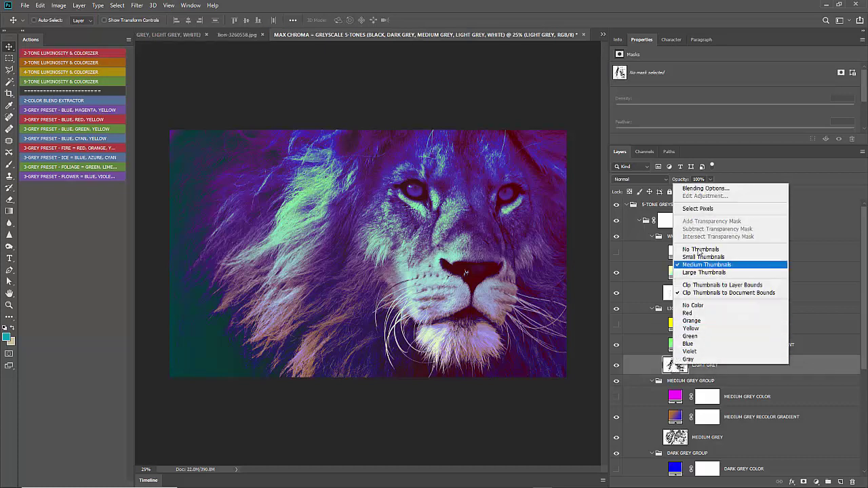
right_click(618, 367)
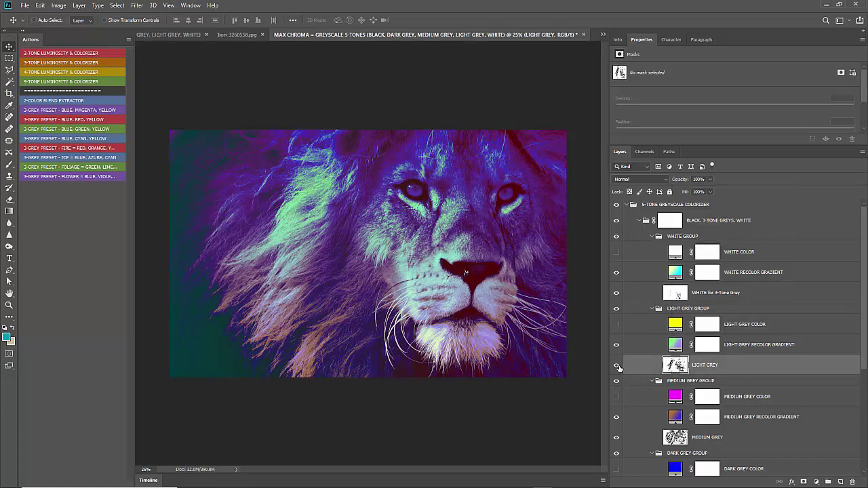
left_click(636, 379)
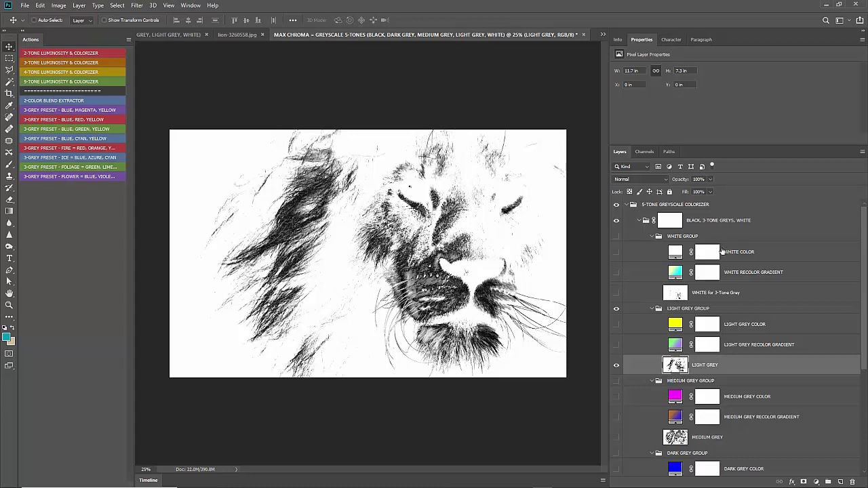
left_click(625, 205)
left_click(616, 205)
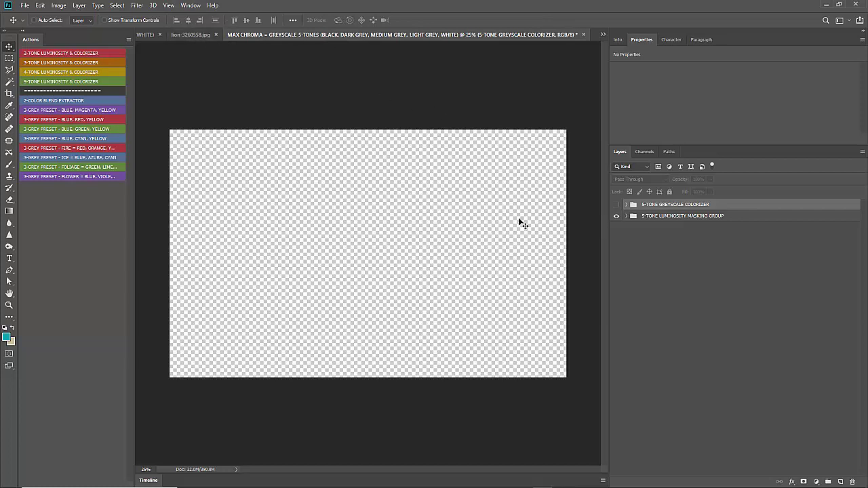
- Open the colorized car file, hlcczi_zkwd314 - colorized.psd, from the desktop in Photoshop
left_click(826, 5)
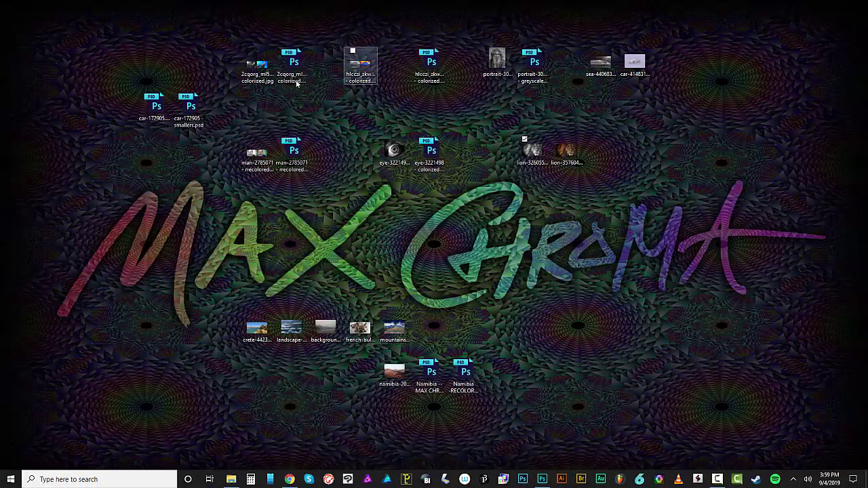
left_click(258, 67)
left_click(286, 64)
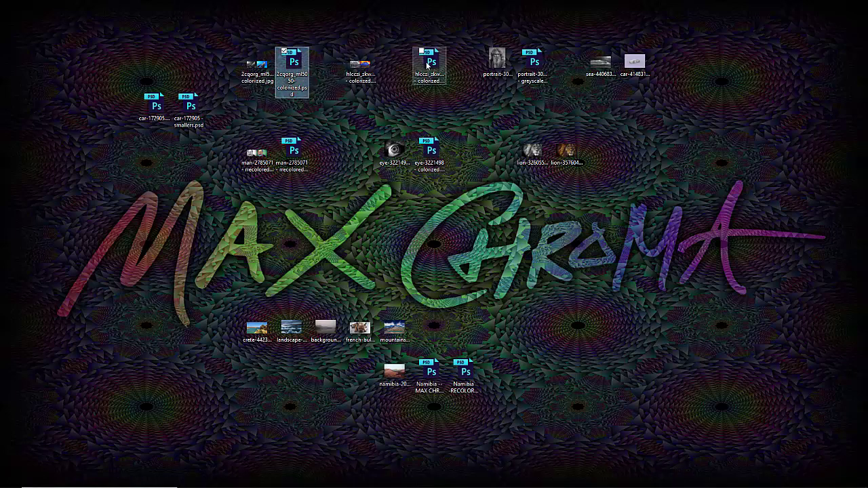
left_click(430, 63)
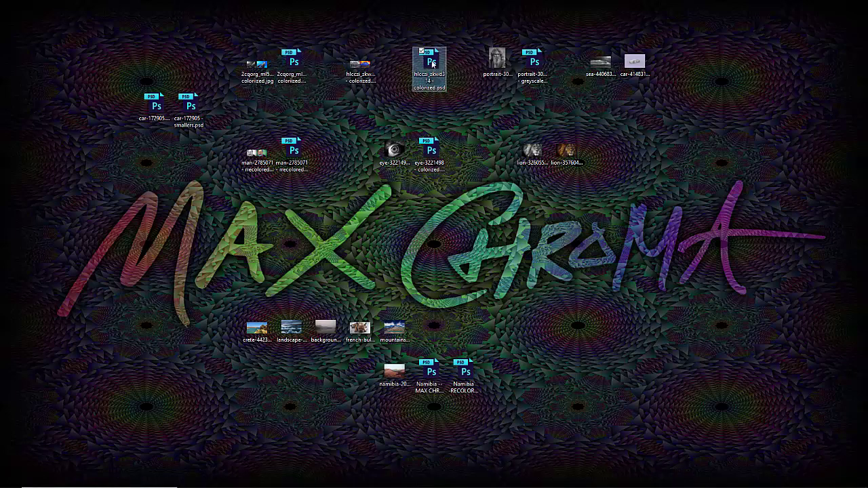
left_click_drag(430, 63, 533, 414)
left_click_drag(474, 27, 480, 14)
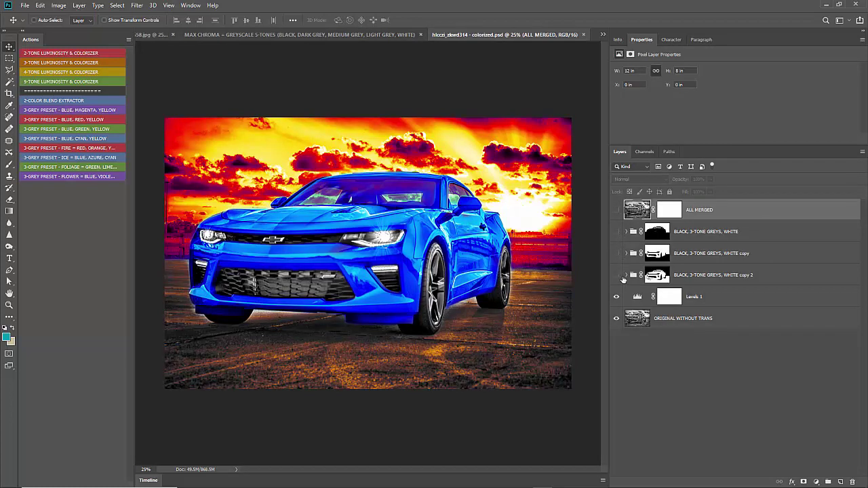
- Hide the three BLACK, 3-TONE GREYS, WHITE groups to show the car in greyscale
left_click(617, 275)
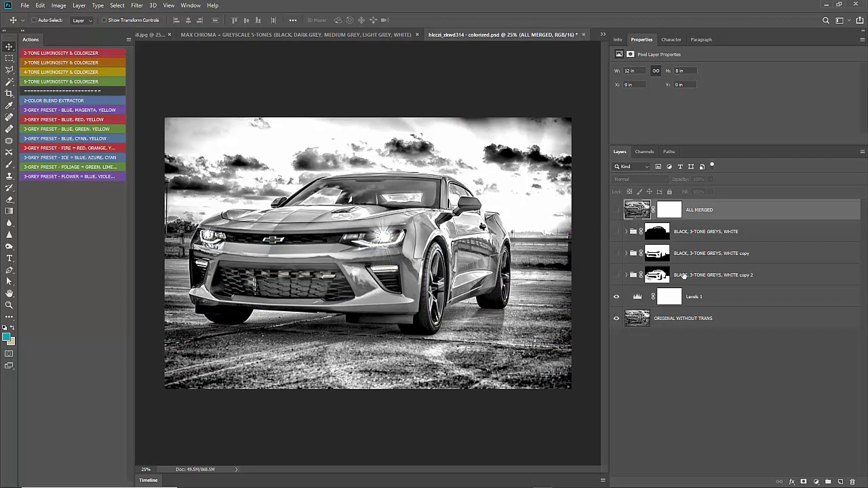
- Compare the greyscale car with and without the Levels 1 adjustment over the ORIGINAL WITHOUT TRANS layer
left_click(616, 297)
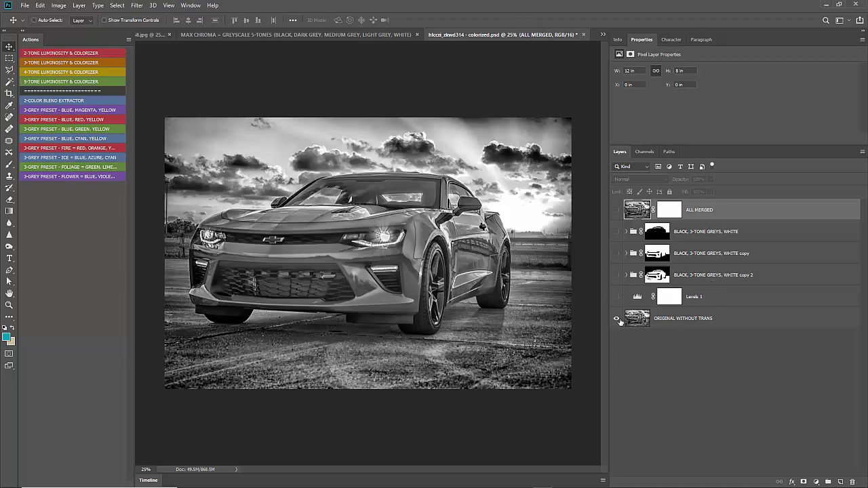
left_click(616, 318)
left_click(617, 318)
left_click(681, 324)
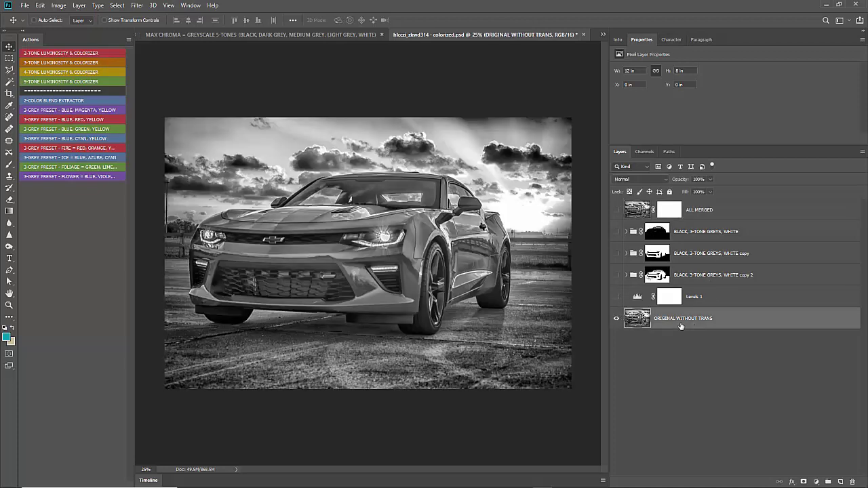
left_click(617, 298)
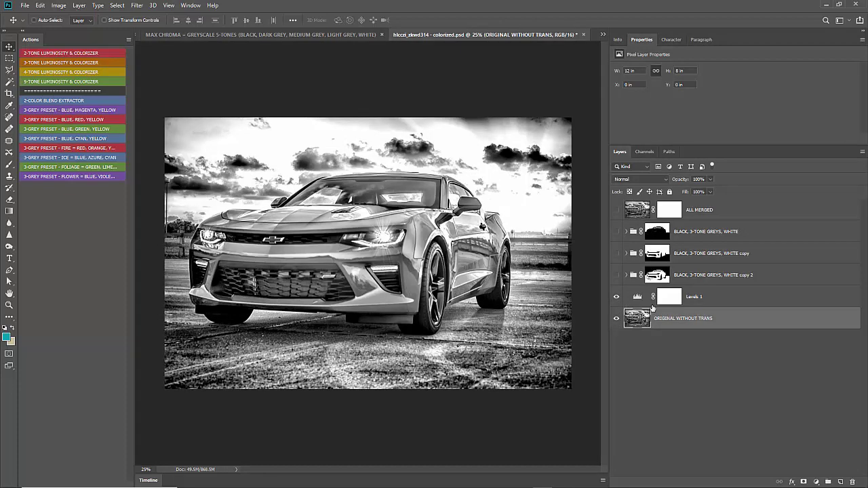
- Hide the Levels 1 and ORIGINAL WITHOUT TRANS layers and display only the BLACK, 3-TONE GREYS, WHITE copy 2 group
left_click_drag(617, 319, 619, 274)
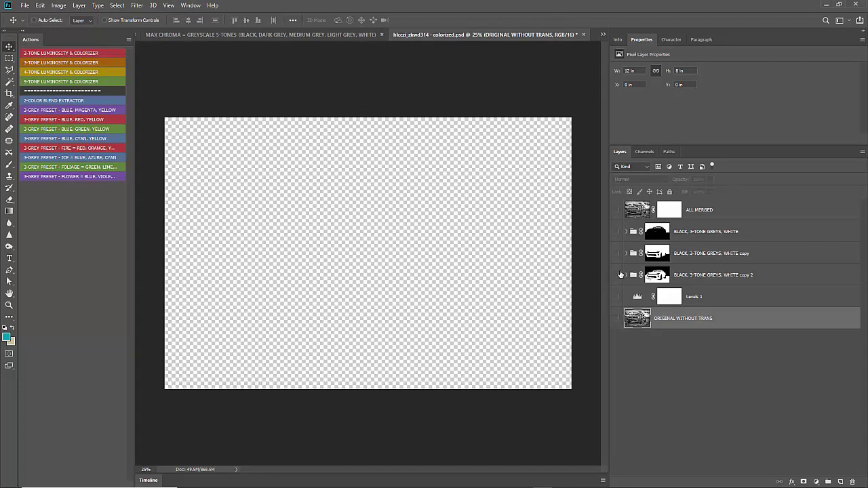
left_click(617, 276)
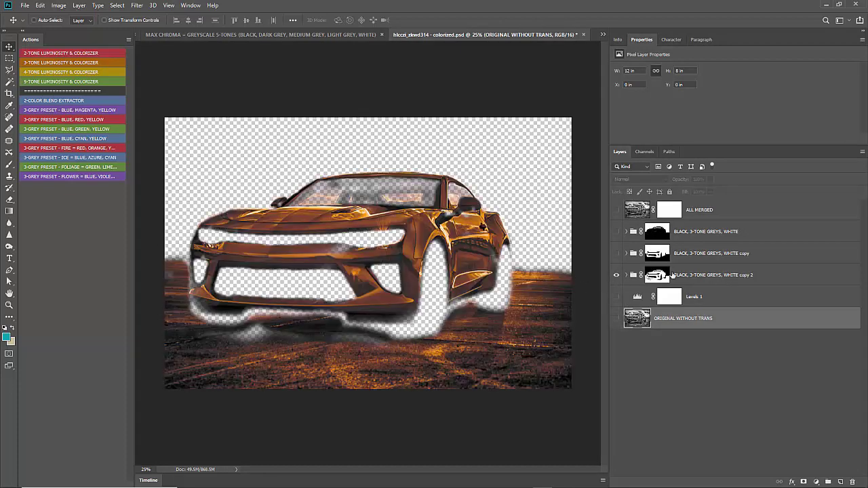
left_click(724, 277)
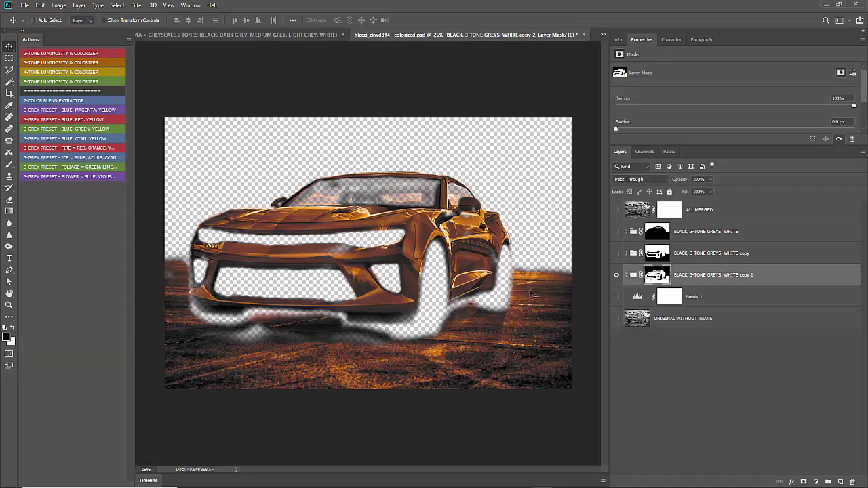
- Isolate the BLACK, 3-TONE GREYS, WHITE copy group and compare its colorized car with the copy 2 group
left_click(616, 274)
left_click(616, 253)
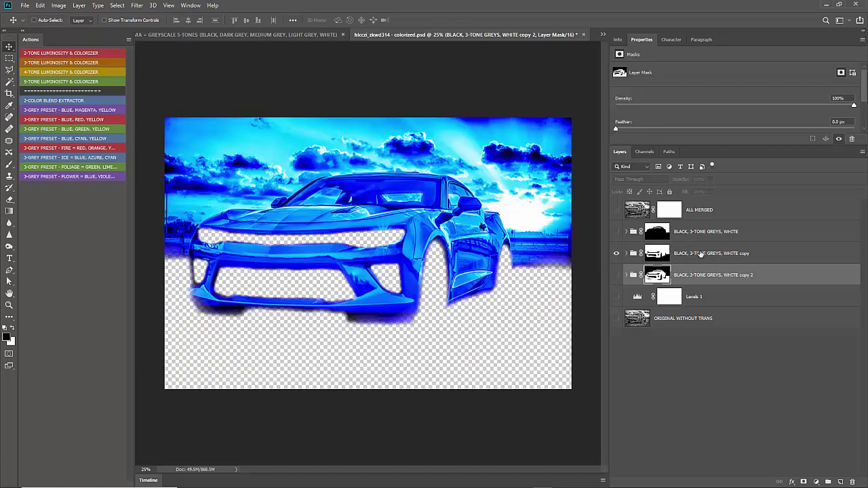
left_click(701, 254)
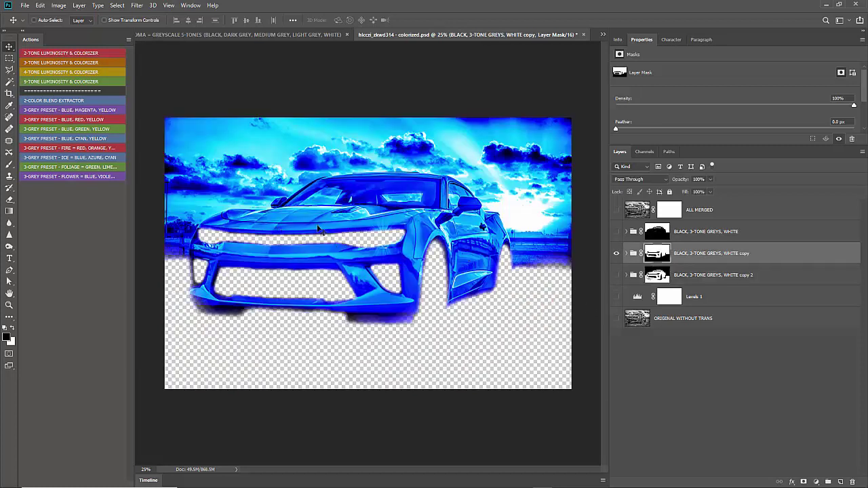
left_click(616, 275)
left_click(617, 254)
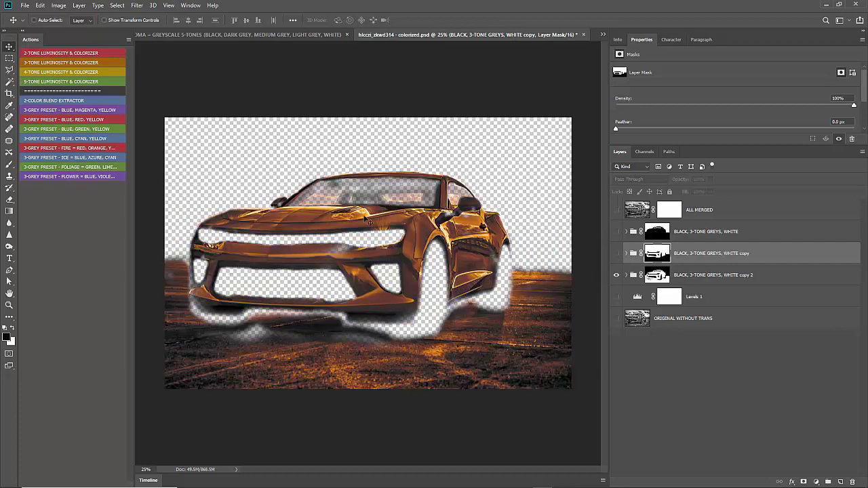
left_click(615, 253)
left_click(616, 253)
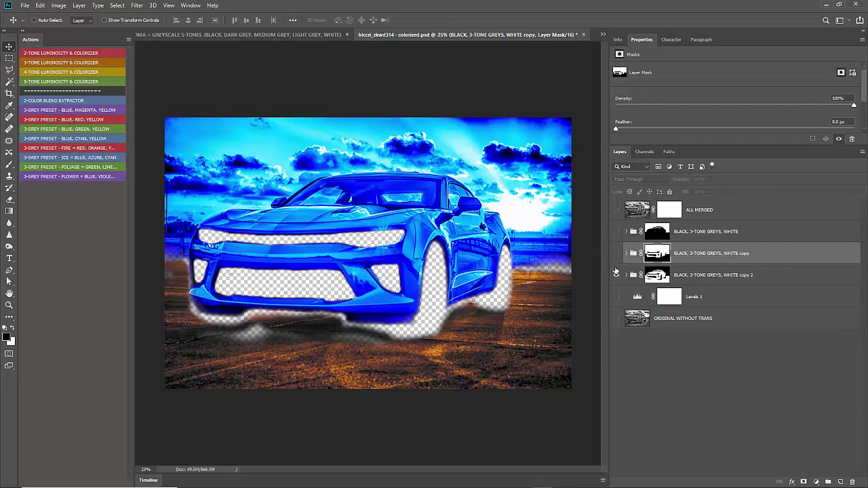
- Isolate the BLACK, 3-TONE GREYS, WHITE group masked to the sky and compare it with the copy group
left_click(616, 274)
left_click(616, 232)
left_click(622, 233)
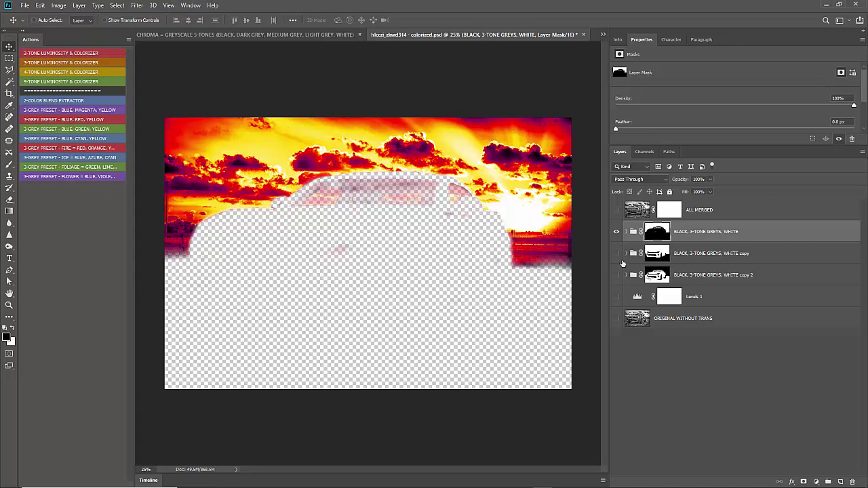
left_click(616, 253)
left_click(615, 253)
- Isolate the BLACK, 3-TONE GREYS, WHITE copy 2 group and examine the grey color layers inside it
left_click(616, 231)
left_click(616, 274)
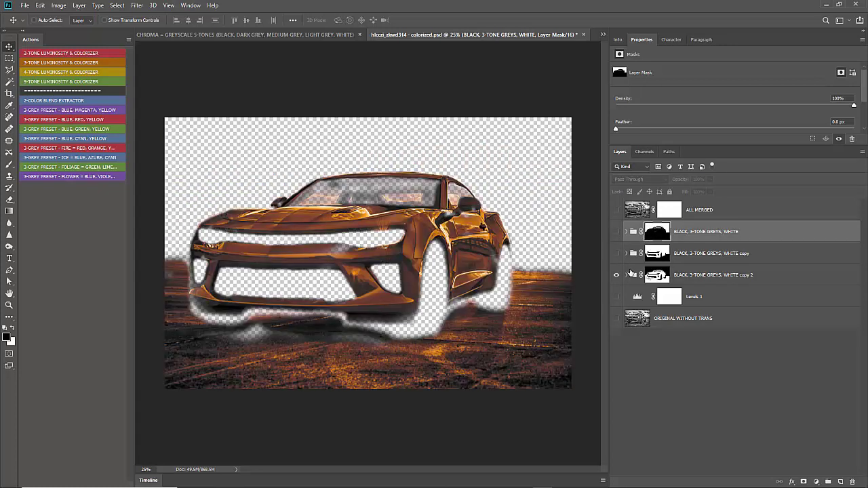
left_click(626, 275)
scroll(660, 414, "down", 1)
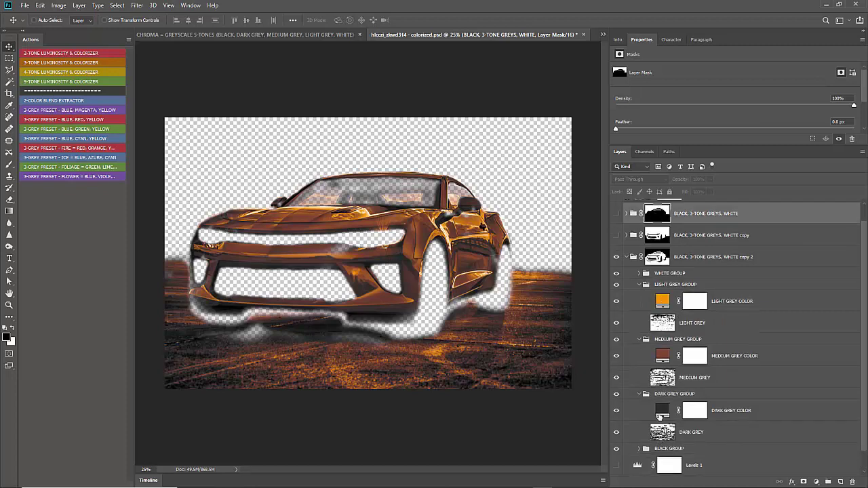
scroll(660, 417, "up", 1)
left_click(626, 274)
- Show the other two 3-tone groups, Levels 1 and ORIGINAL WITHOUT TRANS again, and select the original layer
left_click(616, 253)
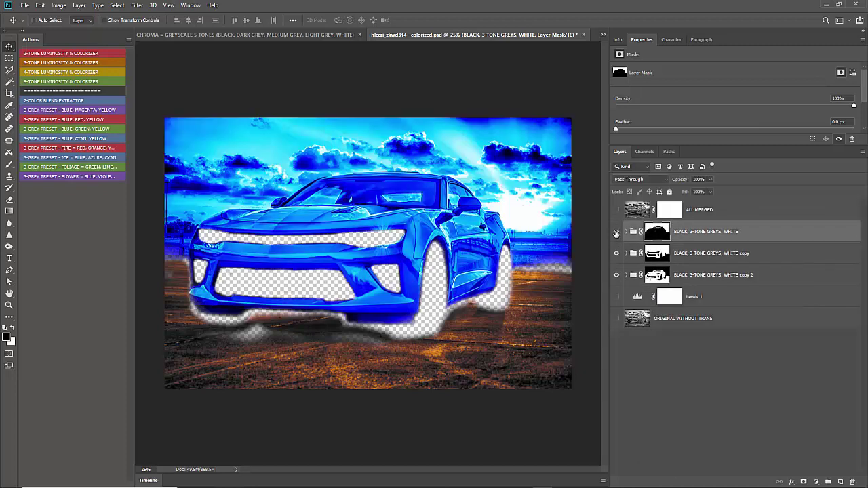
left_click(615, 231)
left_click(616, 296)
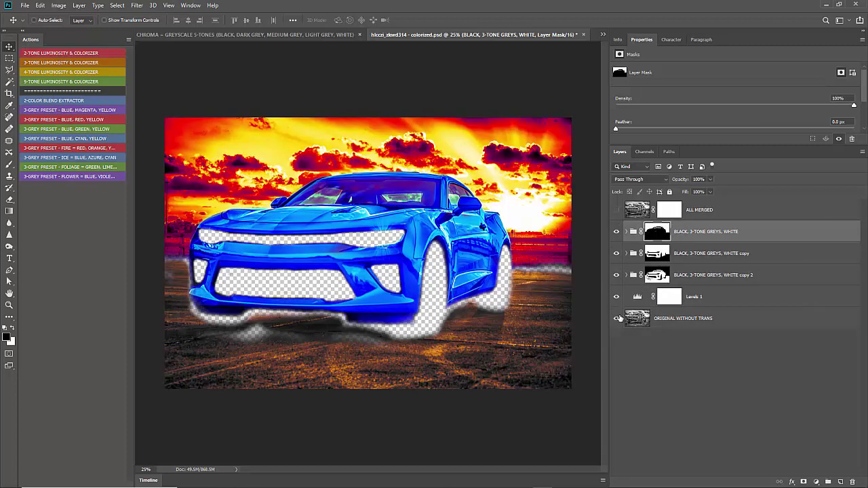
left_click(616, 318)
left_click(721, 324)
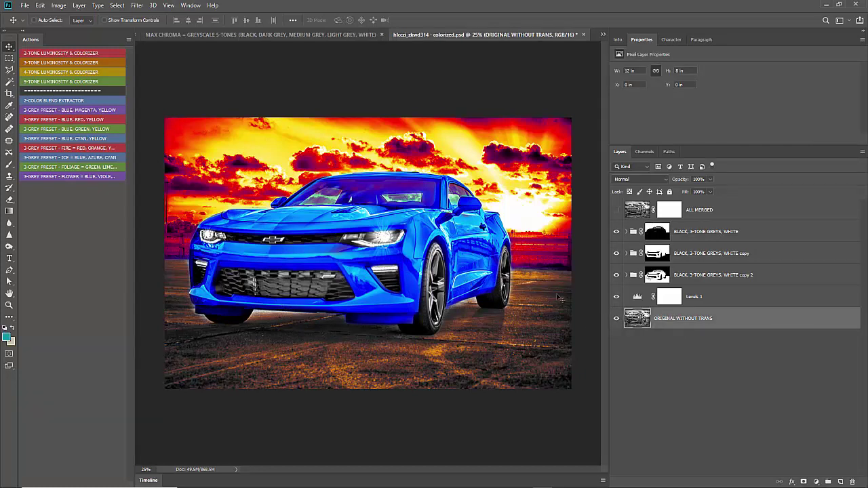
- Change the MEDIUM GREY COLOR fill in the car's BLACK, 3-TONE GREYS, WHITE copy group to bright green
left_click(626, 254)
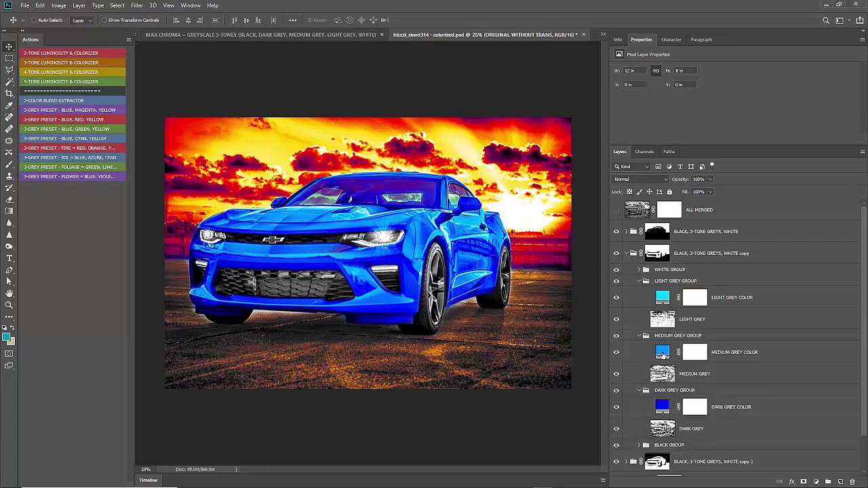
double_click(663, 352)
left_click(639, 370)
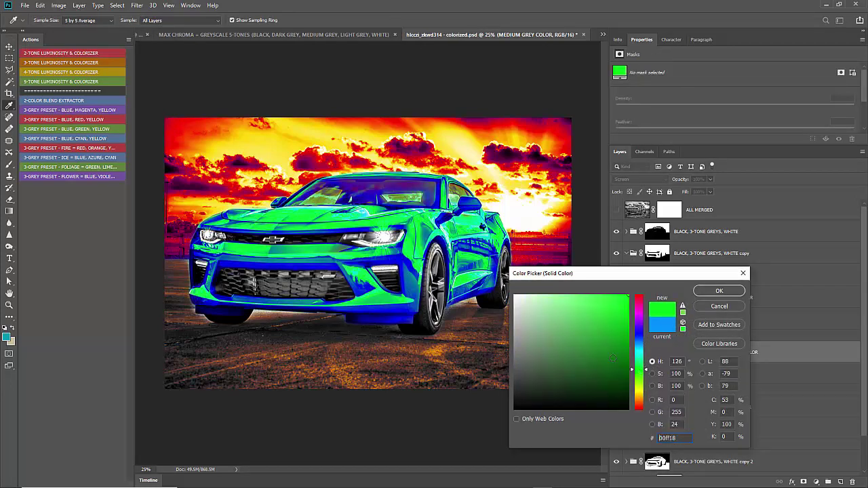
left_click(636, 365)
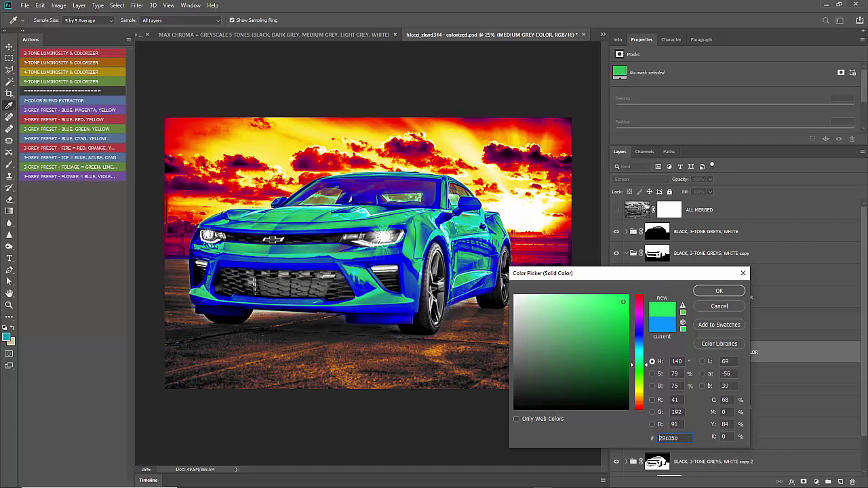
left_click(697, 292)
- Change the LIGHT GREY COLOR fill in the same group to yellow, ffd800, and collapse the group
left_click(661, 408)
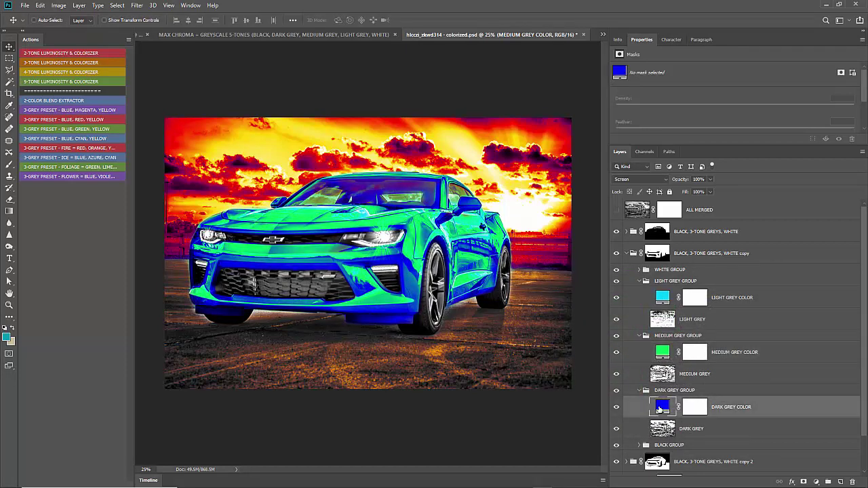
double_click(661, 297)
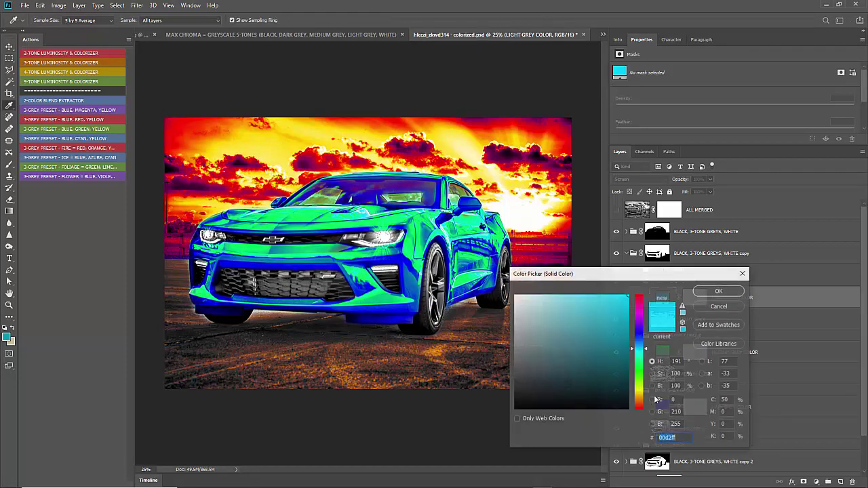
left_click(639, 393)
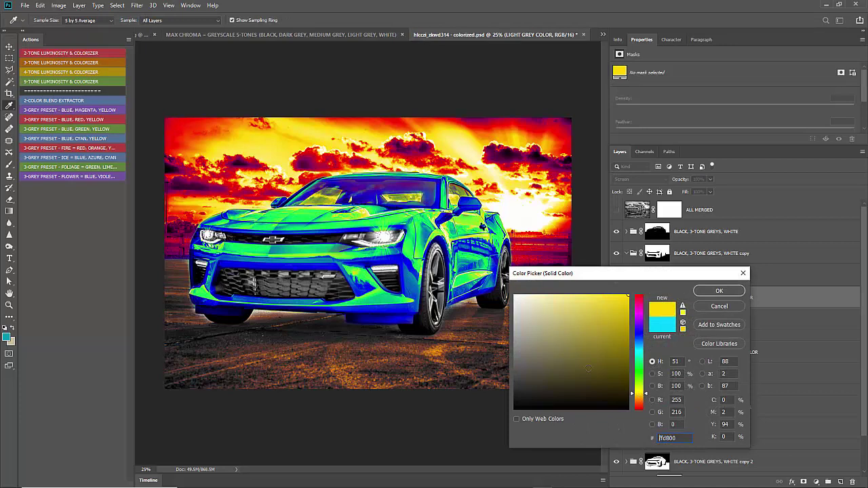
left_click(719, 290)
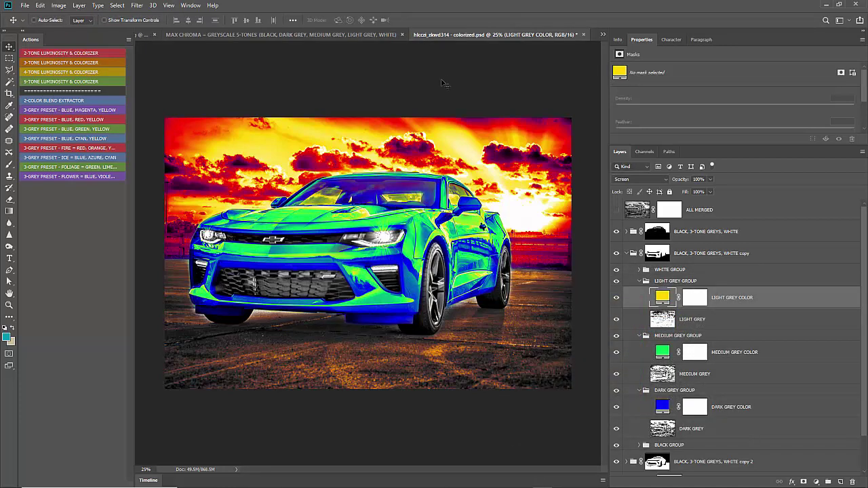
left_click(626, 253)
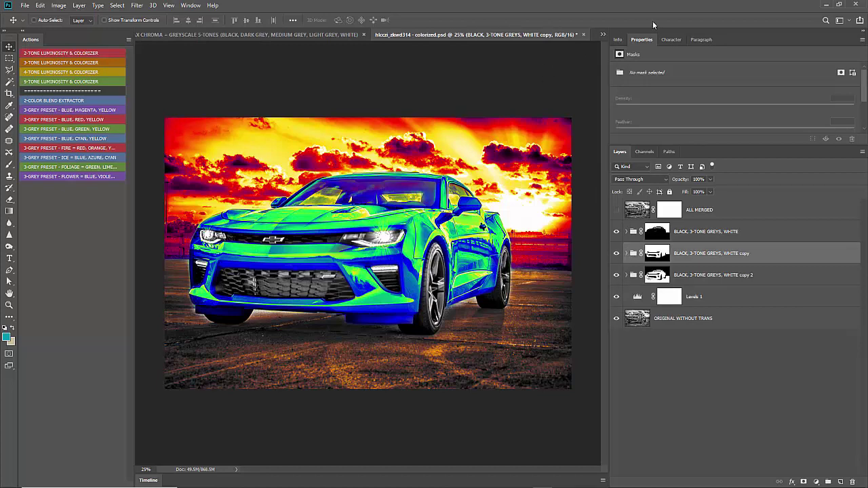
- Open the eye photo eye-3221498.jpg and its colorized version, eye-3221498 - colorized.psd, from the desktop in Photoshop
left_click(826, 5)
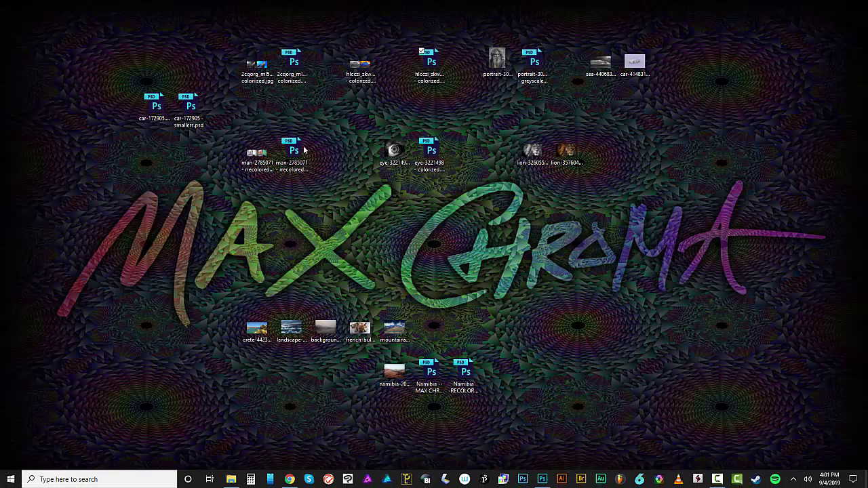
double_click(396, 154)
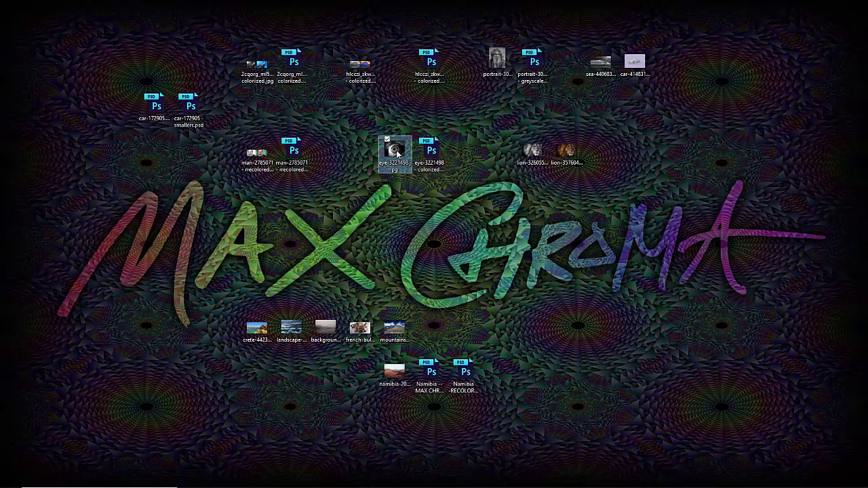
left_click_drag(397, 153, 473, 17)
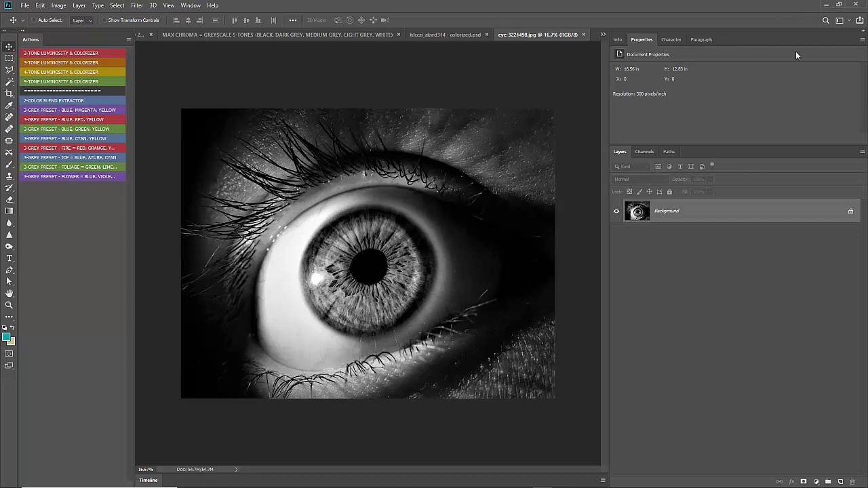
left_click(825, 6)
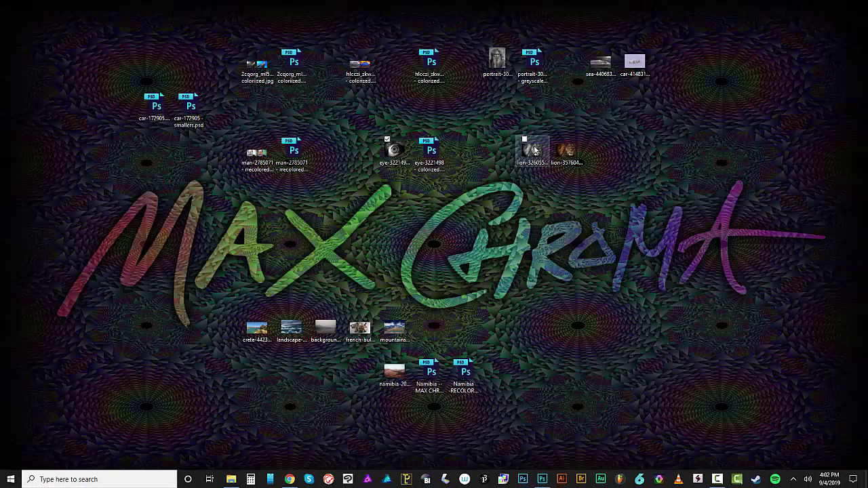
double_click(430, 149)
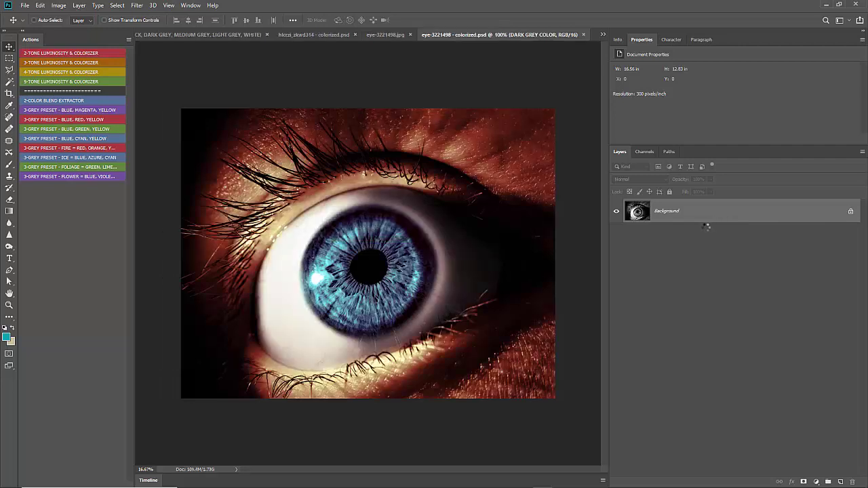
- Collapse the eye's BLACK, 3-TONE GREYS, WHITE group and hide all three 3-tone groups to show the greyscale original
left_click(638, 239)
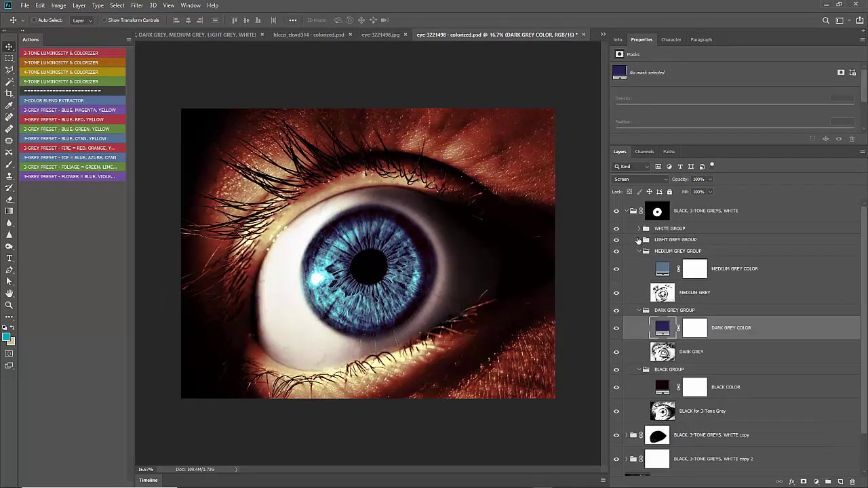
left_click(638, 251)
left_click(627, 211)
left_click(617, 211)
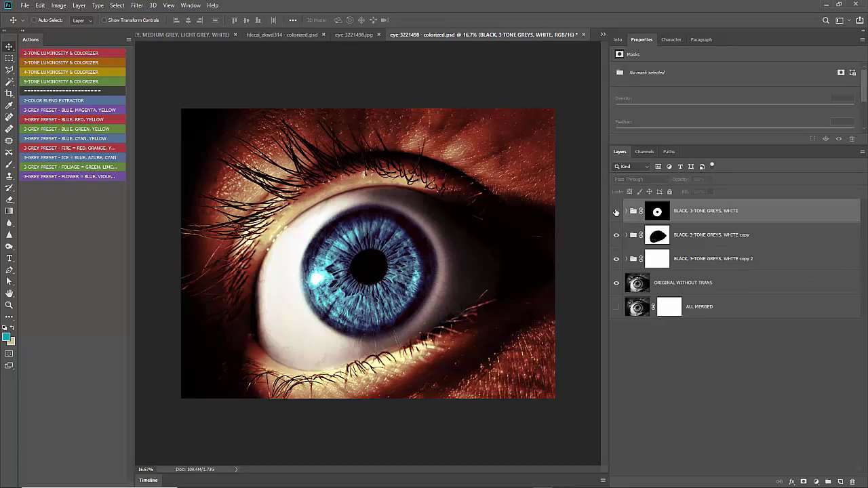
left_click(616, 235)
left_click(617, 260)
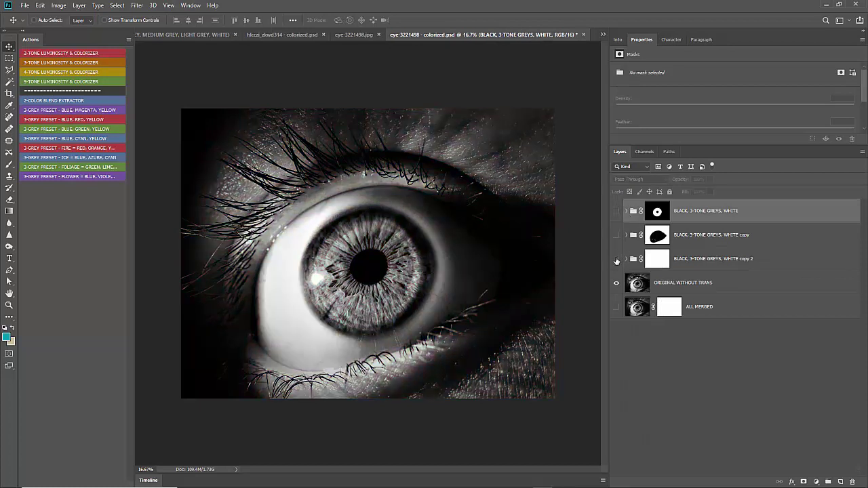
- Show the eye's BLACK, 3-TONE GREYS, WHITE copy 2 group and compare it with and without the copy group
left_click(731, 261)
left_click(617, 259)
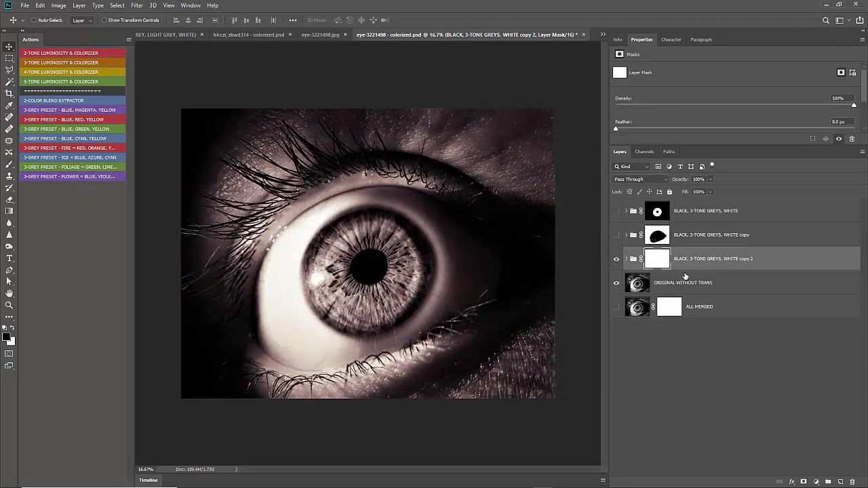
left_click(616, 237)
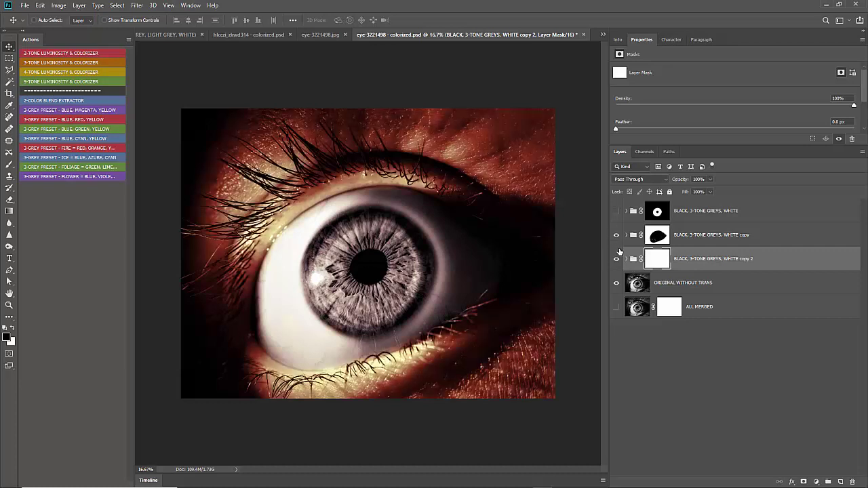
left_click(616, 235)
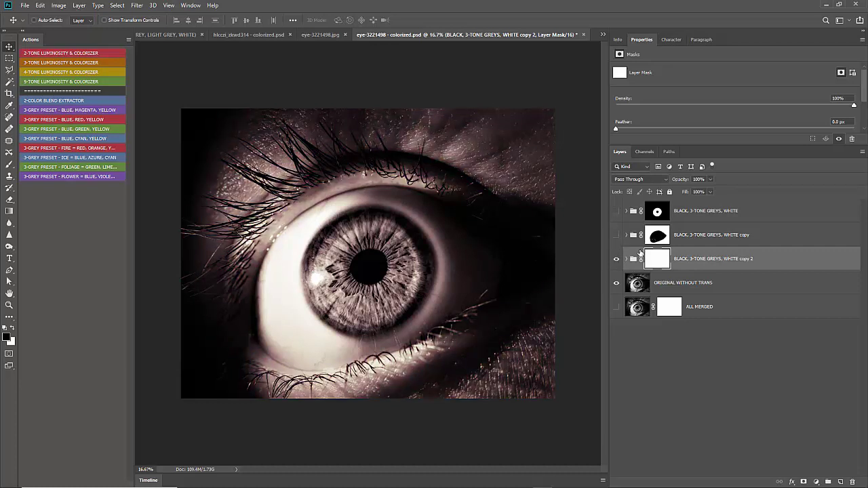
- Show the BLACK, 3-TONE GREYS, WHITE copy group for the skin and the BLACK, 3-TONE GREYS, WHITE group for the iris
left_click(616, 235)
left_click(695, 235)
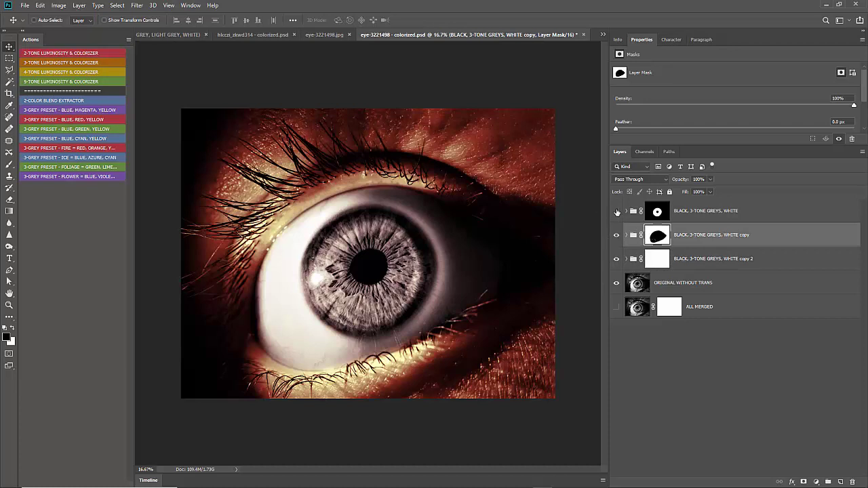
left_click(616, 212)
- Expand the iris's BLACK, 3-TONE GREYS, WHITE group and change its DARK GREY COLOR fill to saturated blue, 0012bc
left_click(627, 212)
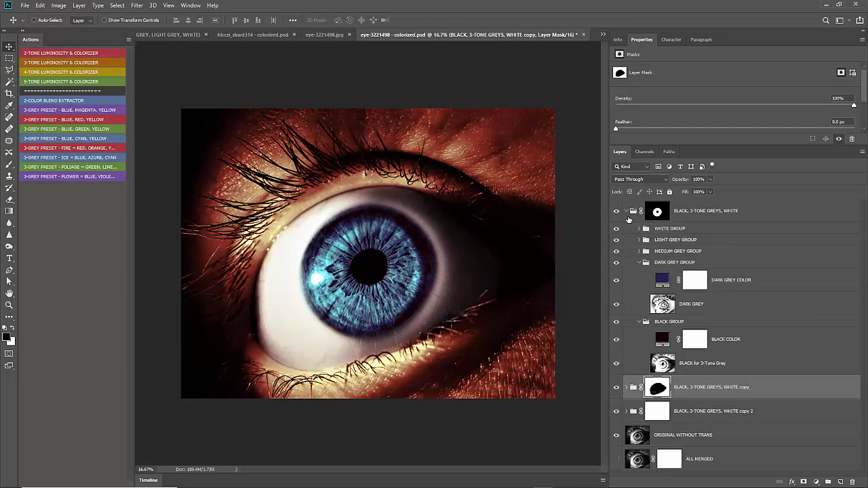
double_click(663, 327)
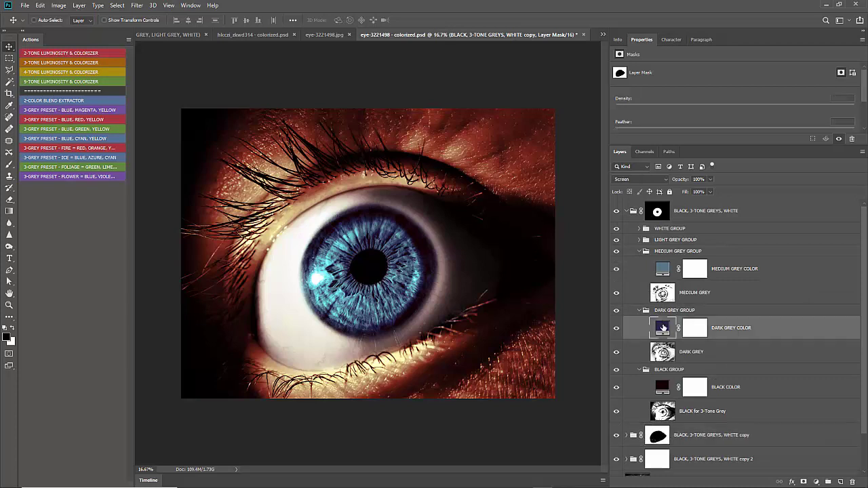
left_click_drag(619, 373, 635, 328)
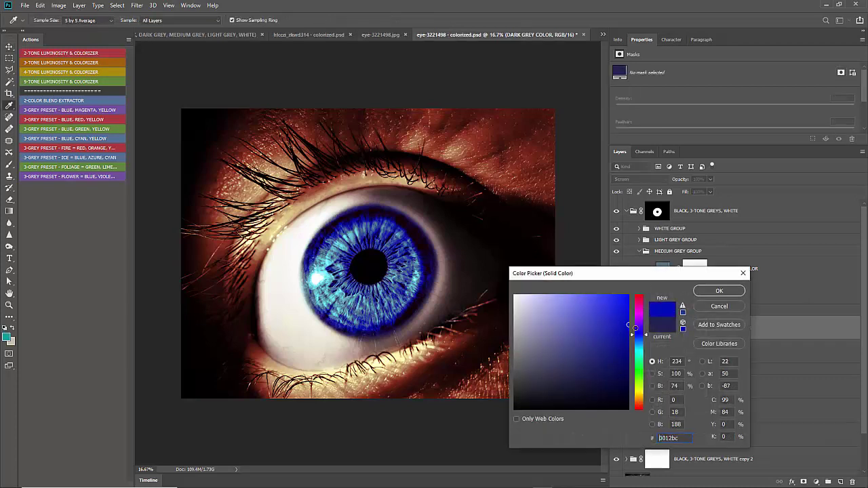
left_click(719, 290)
- Change the iris group's MEDIUM GREY COLOR fill to a bright, fully saturated azure blue
left_click(663, 270)
double_click(663, 269)
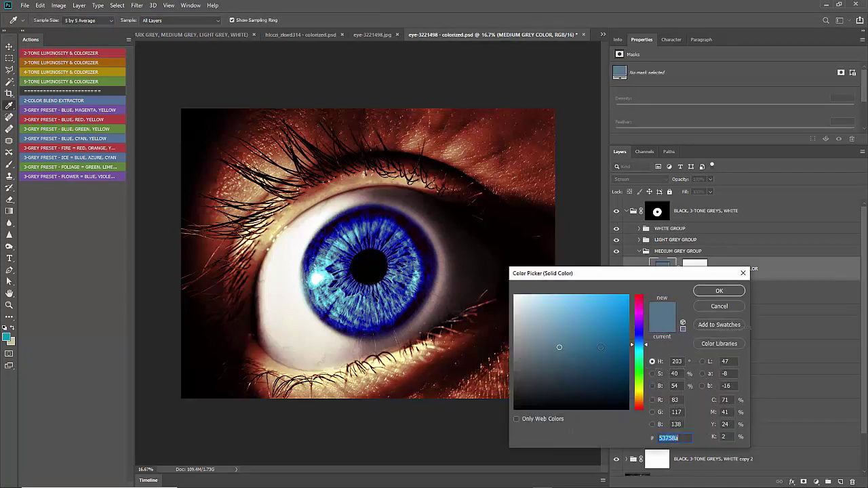
left_click_drag(594, 327, 631, 293)
left_click(723, 290)
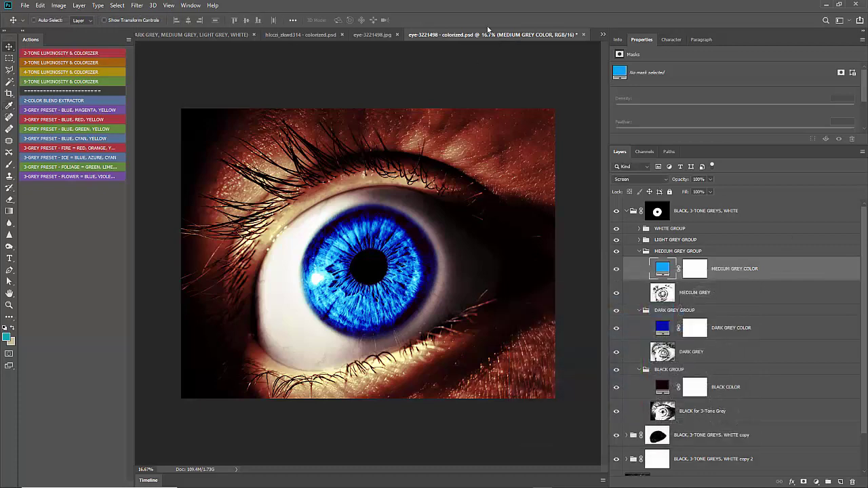
- Expand the iris's LIGHT GREY GROUP and change its LIGHT GREY COLOR fill to bright yellow
left_click(639, 240)
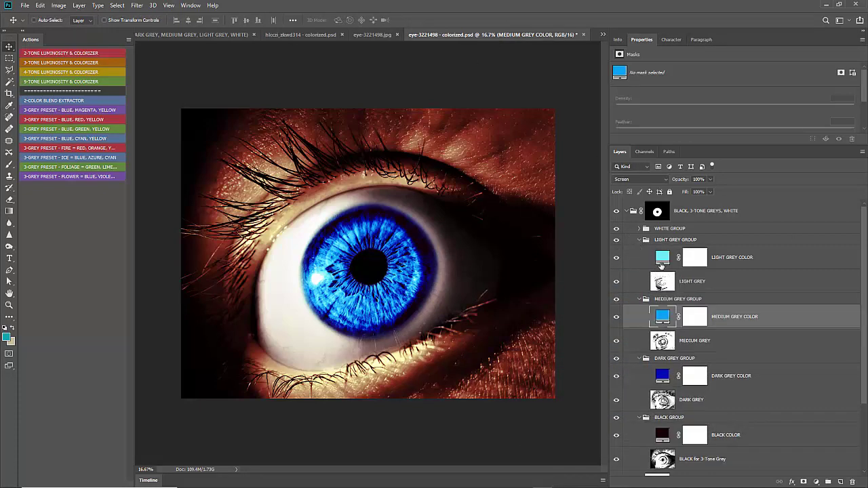
double_click(663, 257)
left_click(640, 388)
left_click_drag(604, 346, 632, 293)
left_click(729, 291)
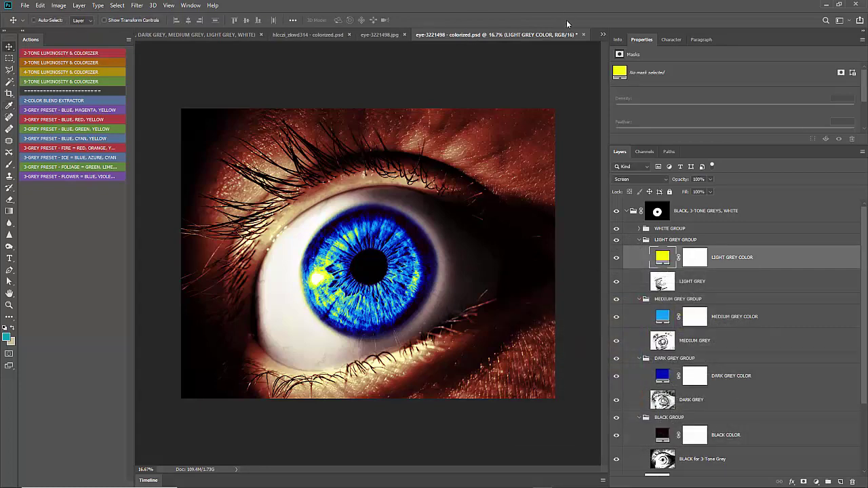
- Close eye-3221498 - colorized.psd without saving the changes, along with the original eye-3221498.jpg
left_click(583, 34)
left_click(442, 184)
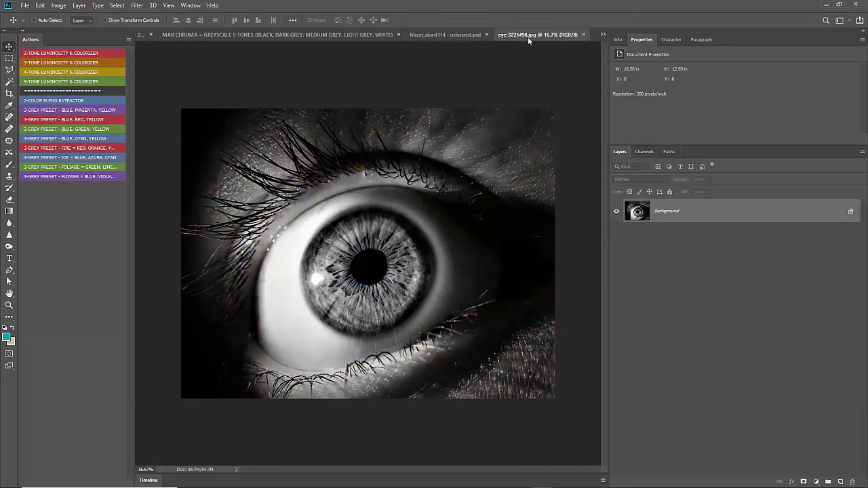
left_click(583, 34)
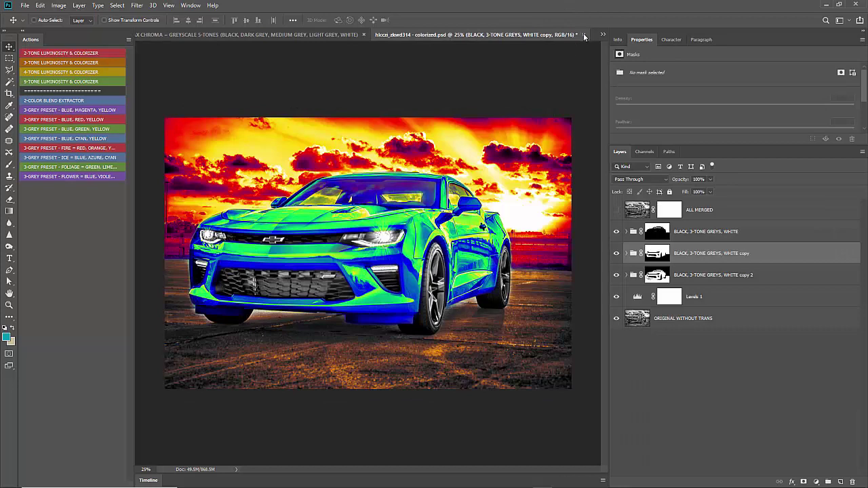
- Close the colorized car and the transparent 5-tone greyscale document without saving, along with lion-3260558.jpg
left_click(574, 34)
left_click(430, 184)
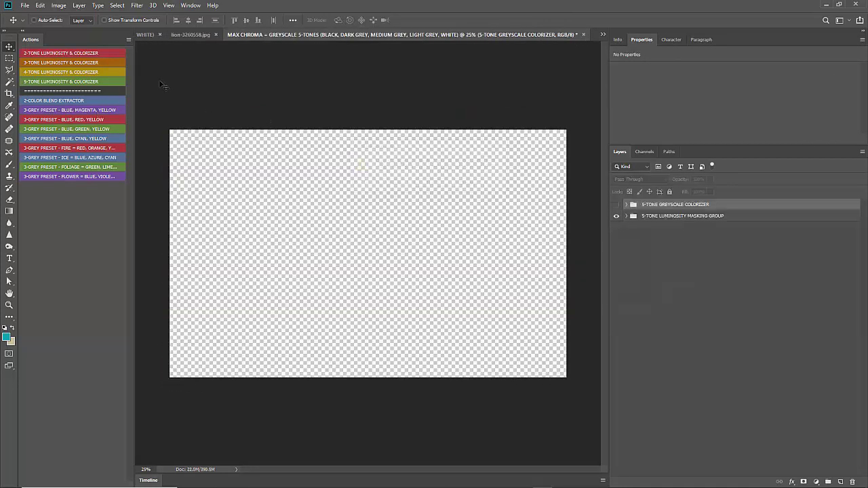
left_click(584, 34)
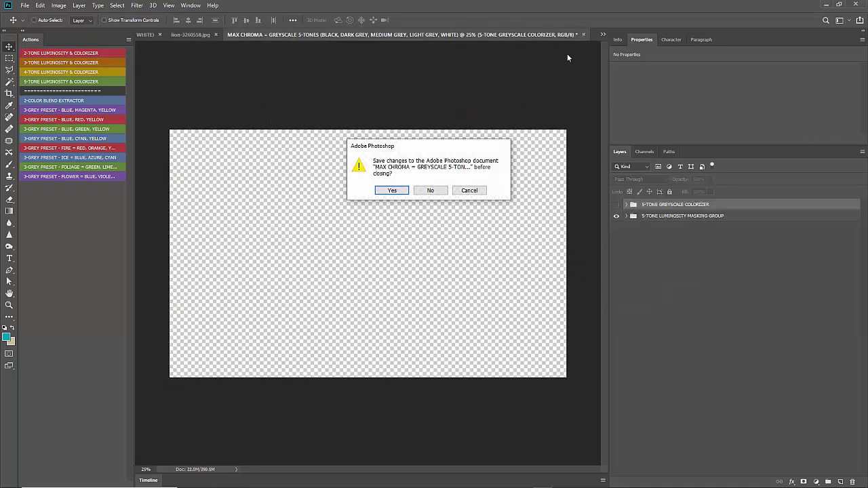
left_click(431, 191)
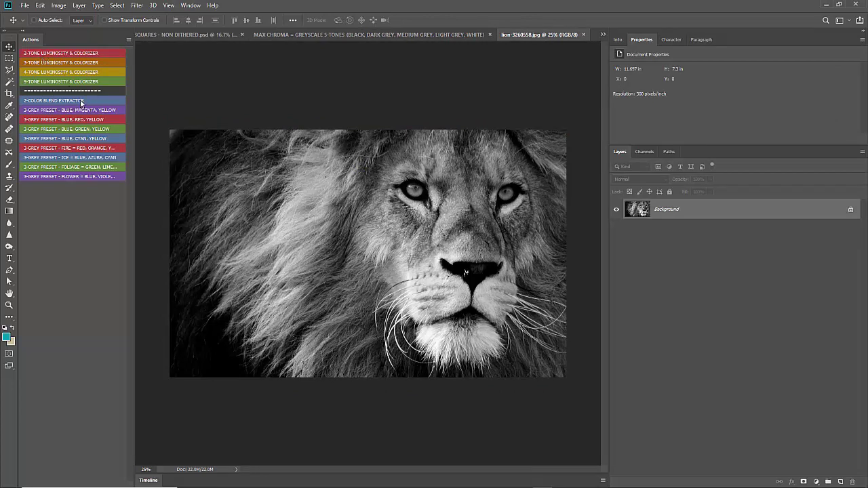
left_click(584, 34)
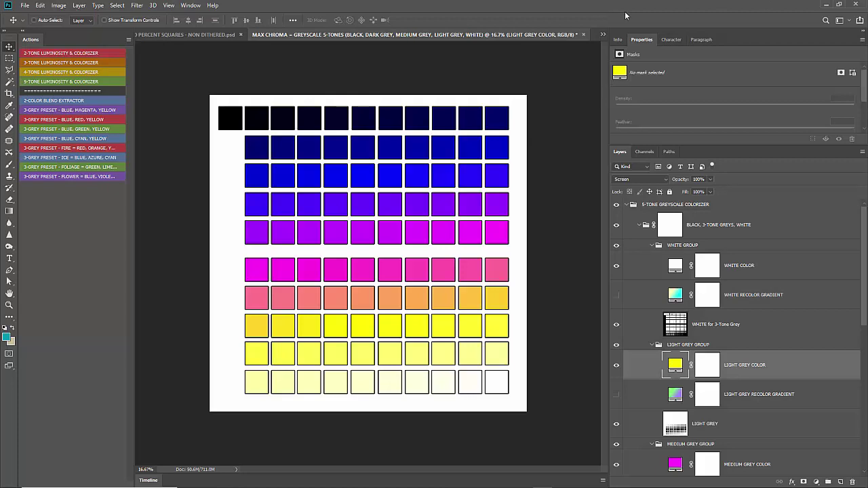
- Minimize Photoshop to return to the desktop
left_click(827, 8)
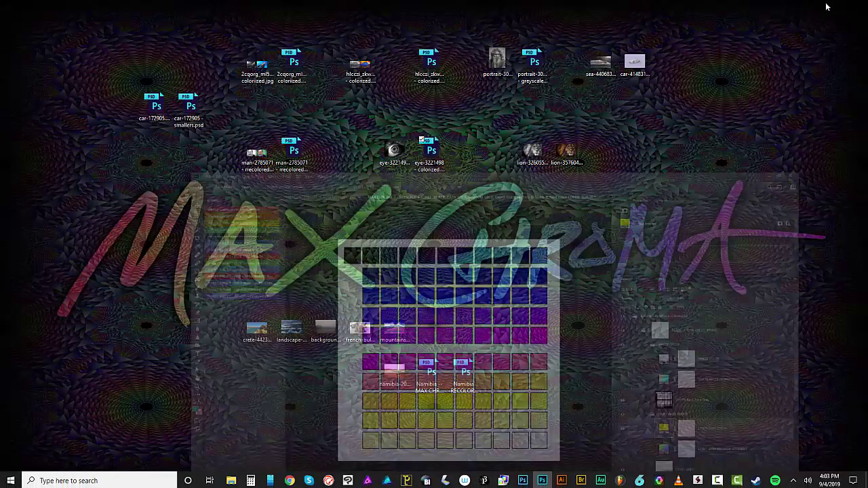
mouse_move(718, 480)
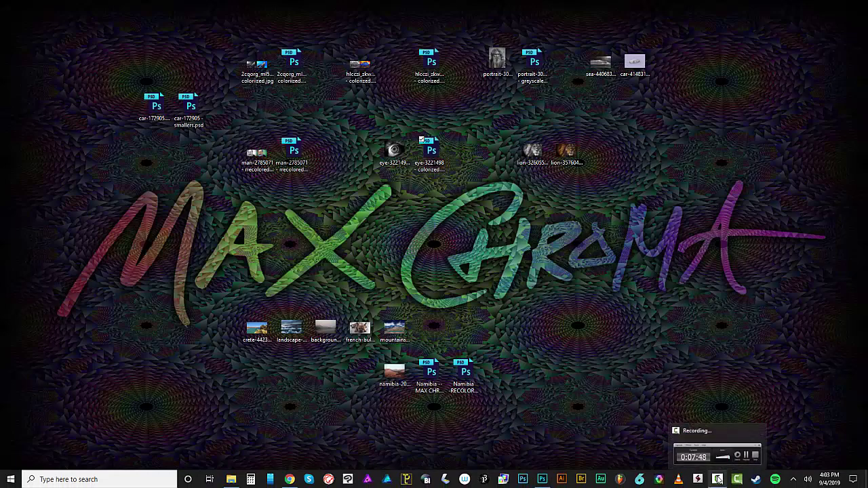